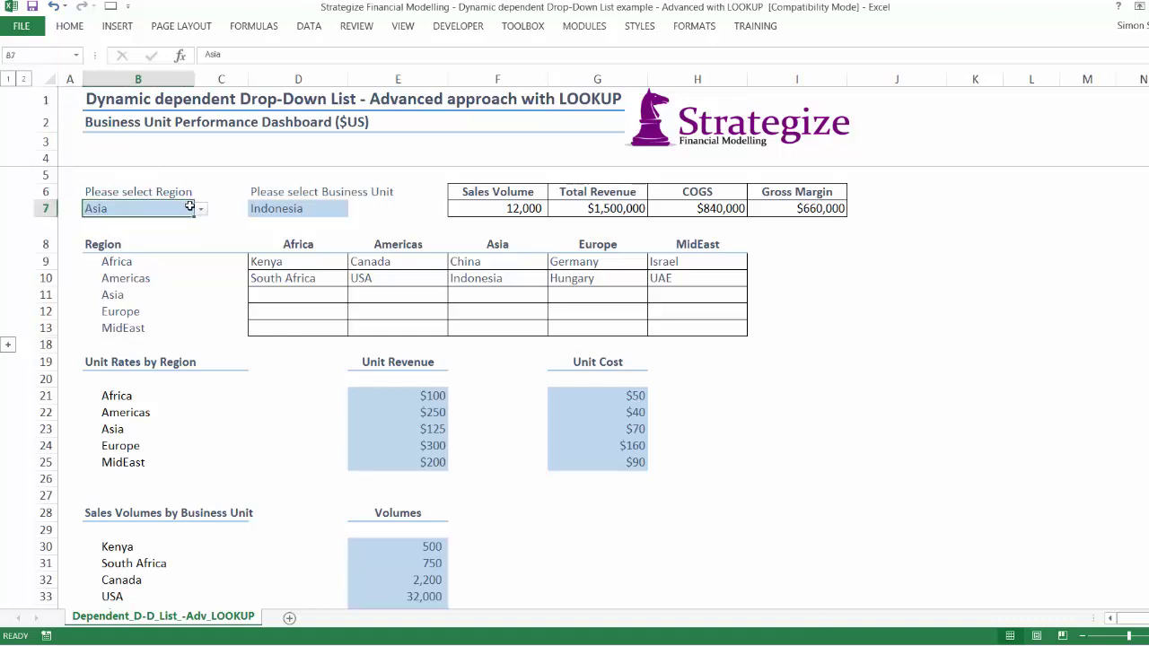
# - Review the region list, which stays on Asia, plus the Unit Rates tables and the Total Revenue and COGS figures
pyautogui.click(200, 210)
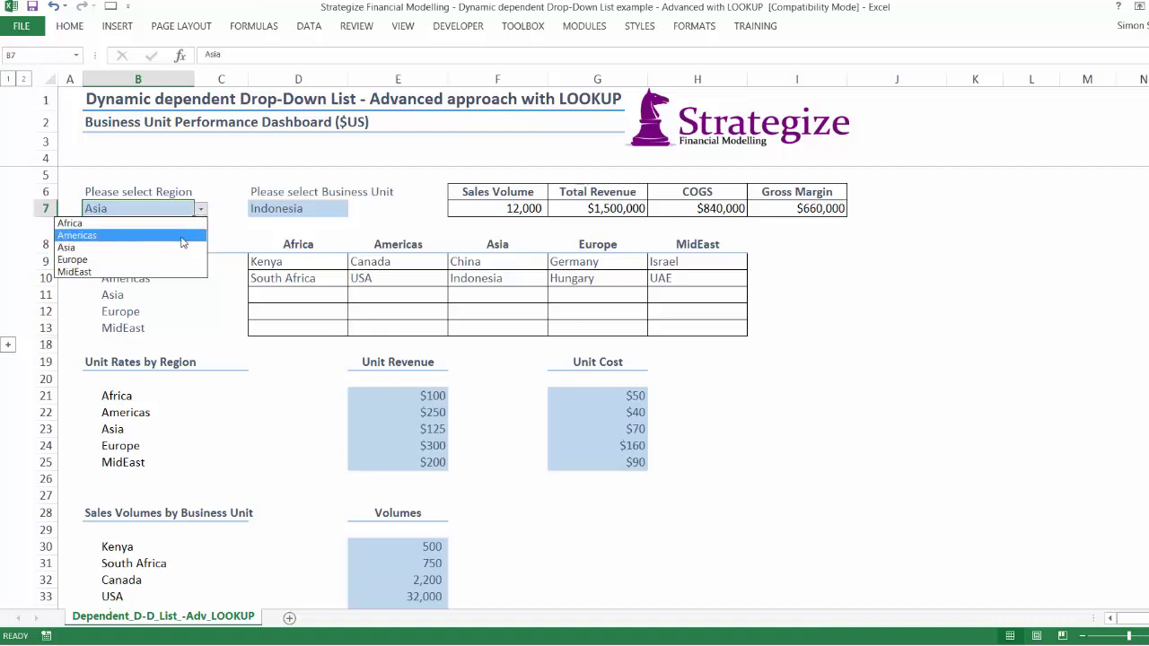
pyautogui.click(156, 398)
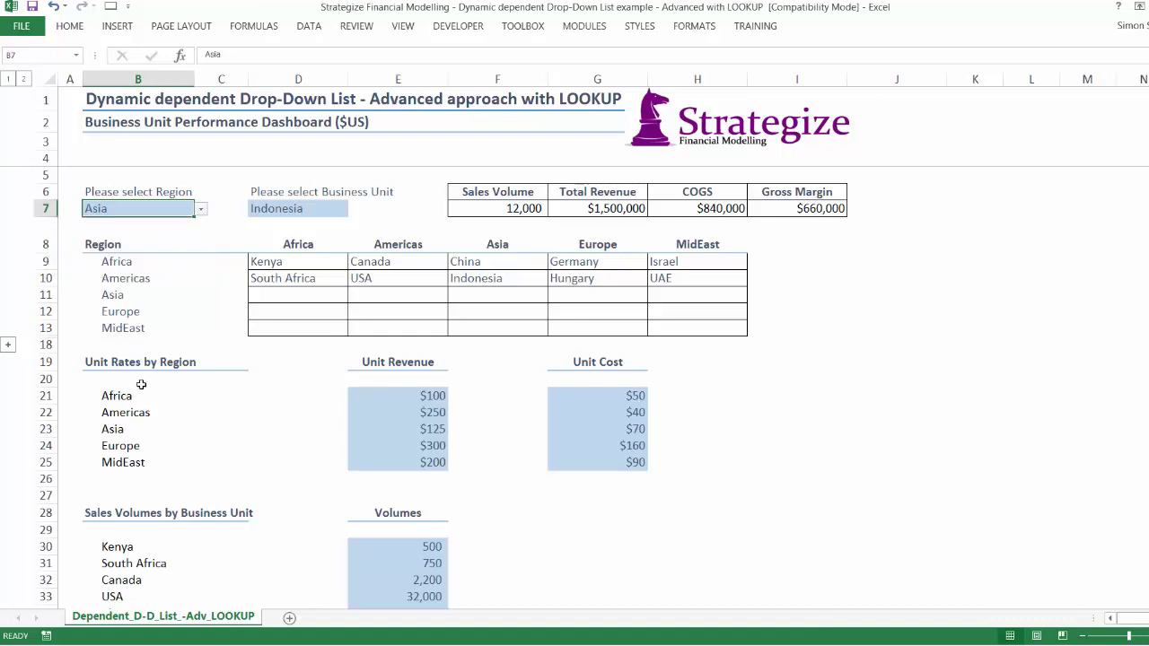
pyautogui.moveTo(125, 393); pyautogui.dragTo(130, 462)
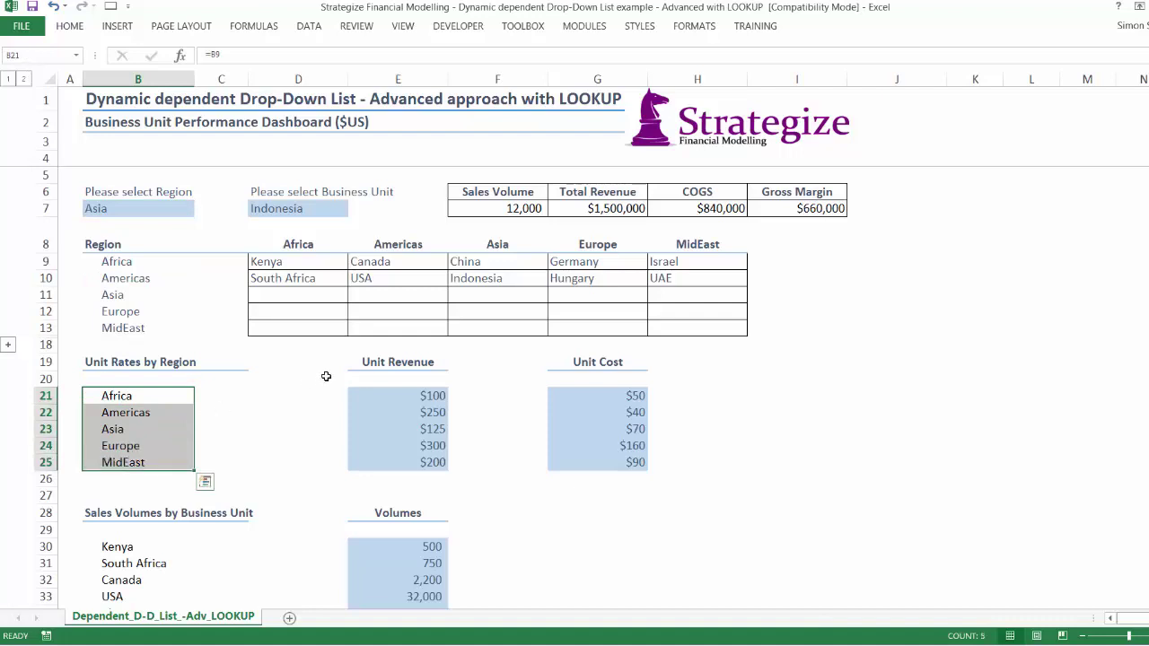
pyautogui.click(359, 365)
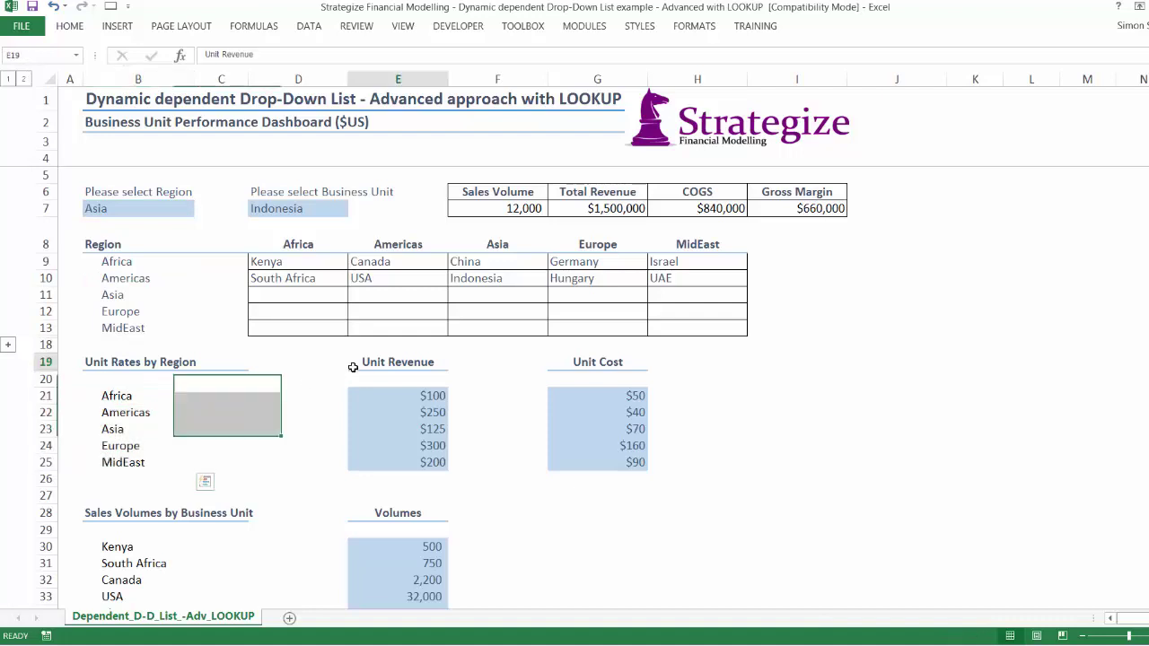
pyautogui.click(592, 194)
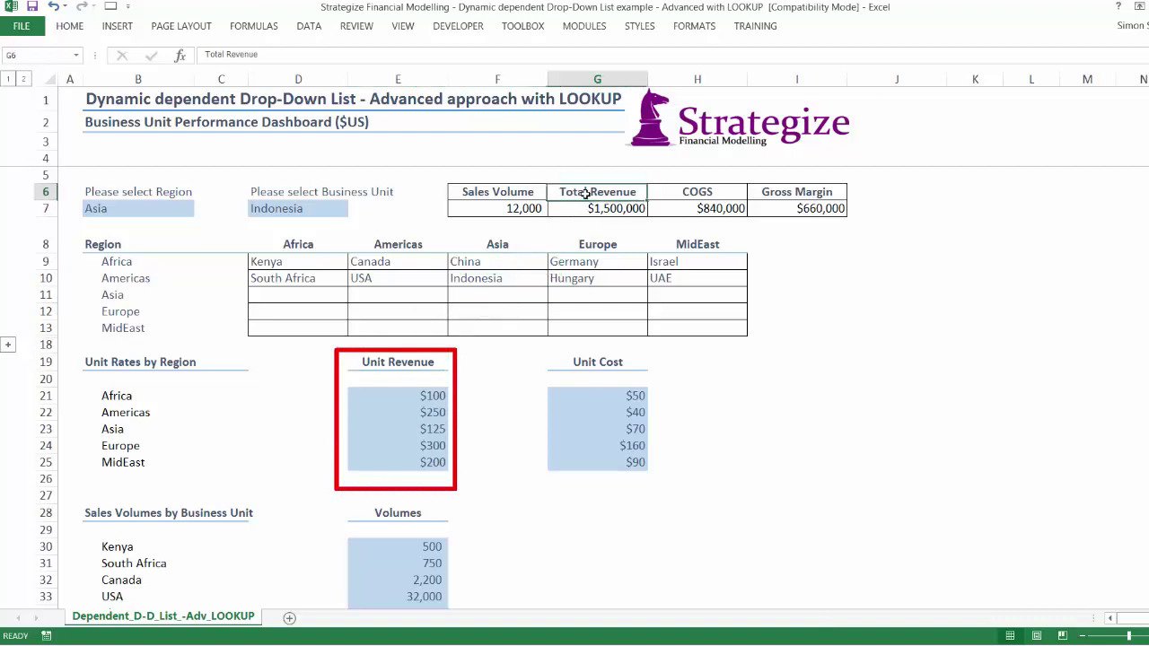
pyautogui.click(678, 199)
pyautogui.click(587, 360)
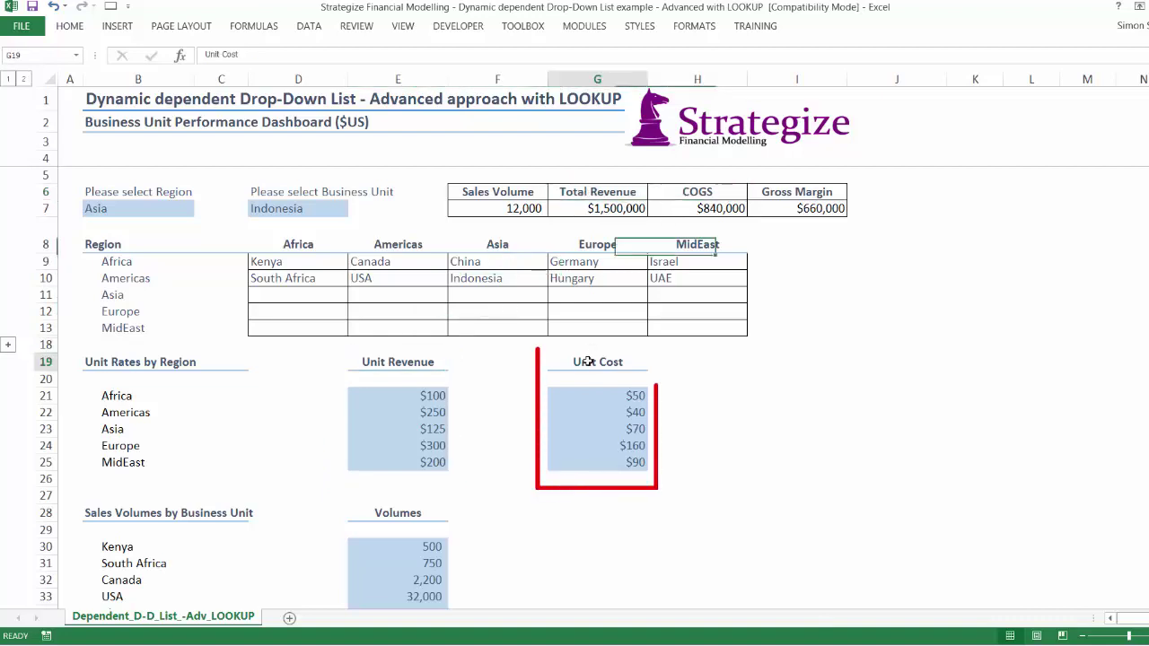
# - Inspect the ranges used by the Total Revenue formula for business unit Indonesia
pyautogui.click(592, 207)
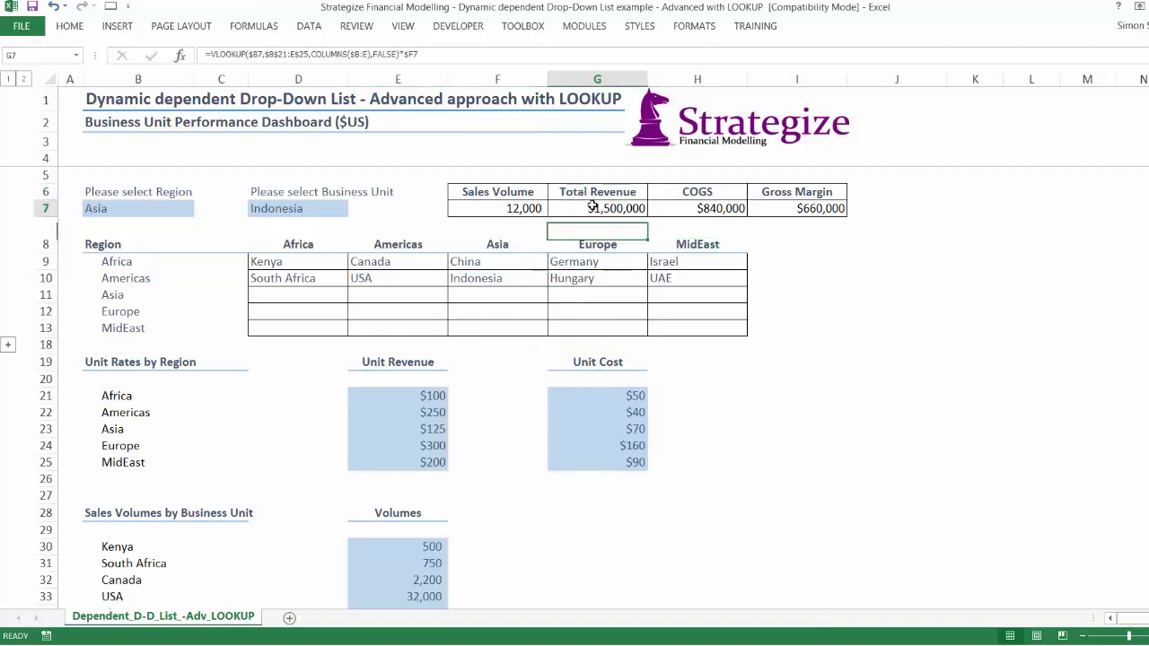
pyautogui.click(332, 214)
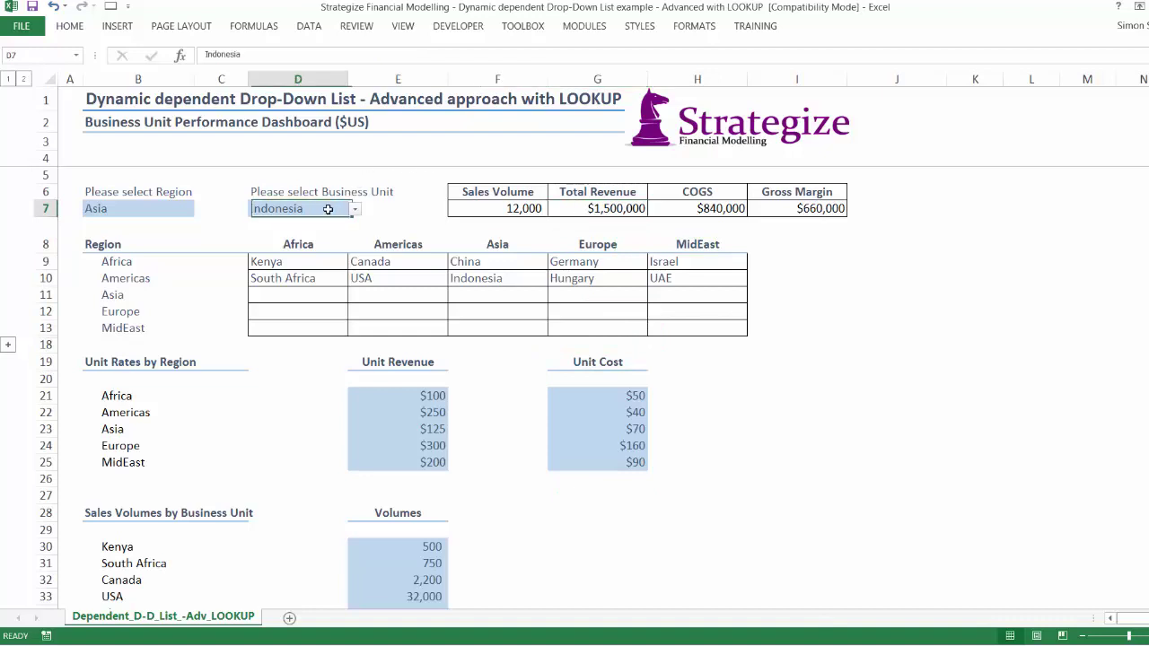
pyautogui.click(618, 209)
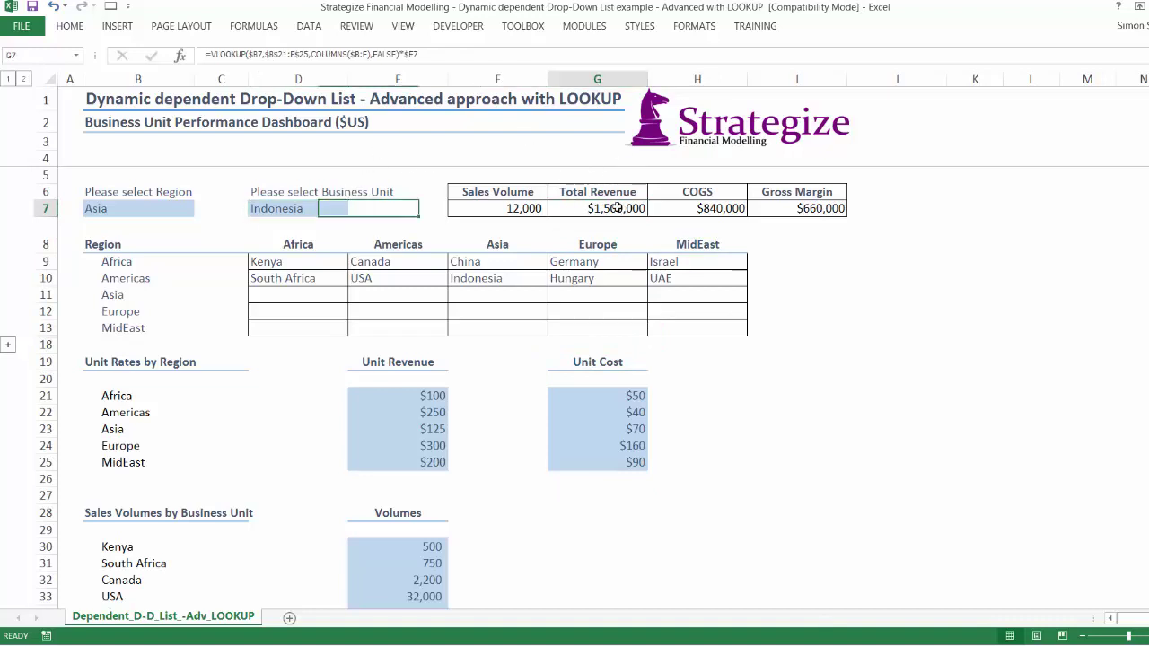
pyautogui.click(555, 57)
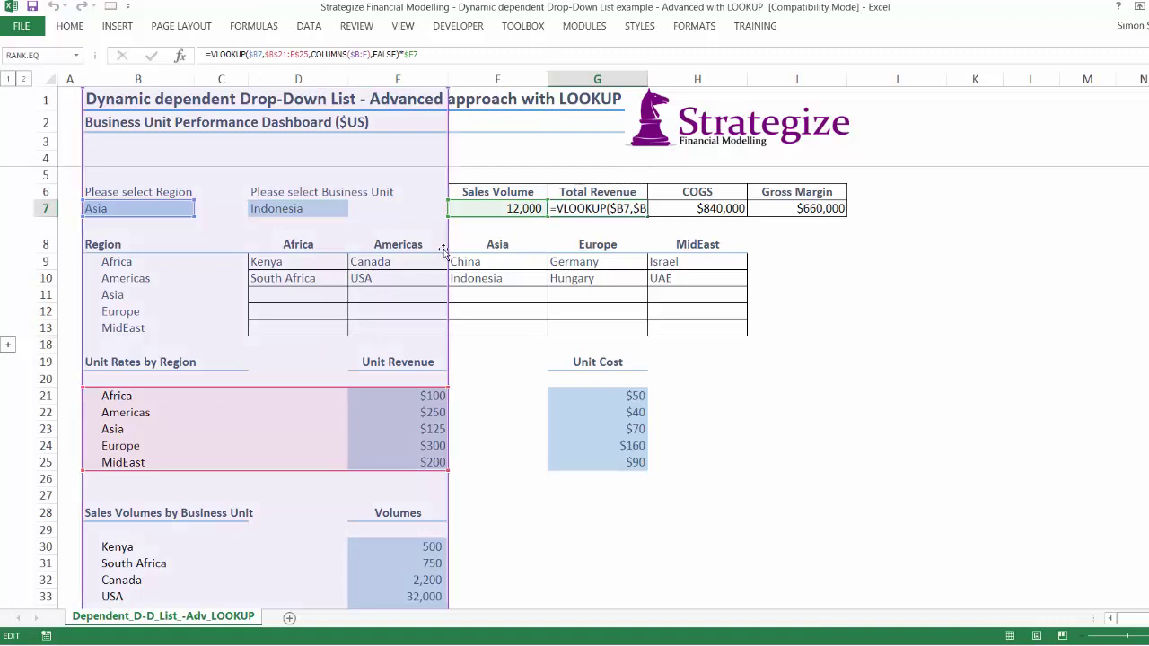
pyautogui.press('Escape')
# - Inspect the ranges used by the COGS and Sales Volume formulas without changing them
pyautogui.click(707, 209)
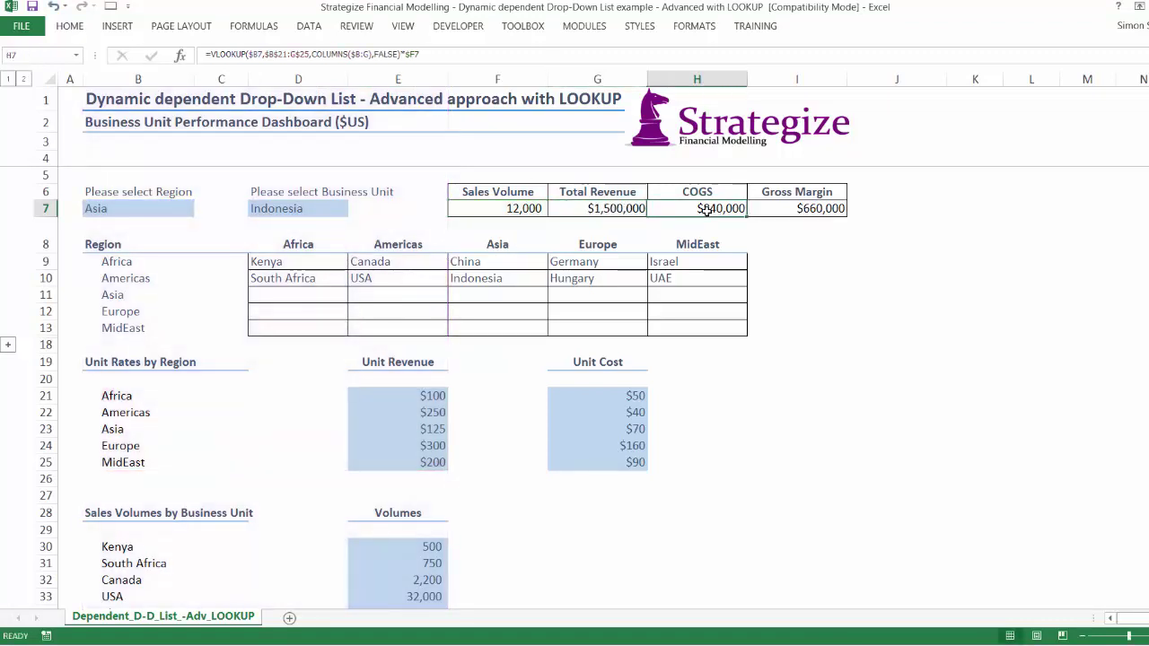
pyautogui.click(473, 57)
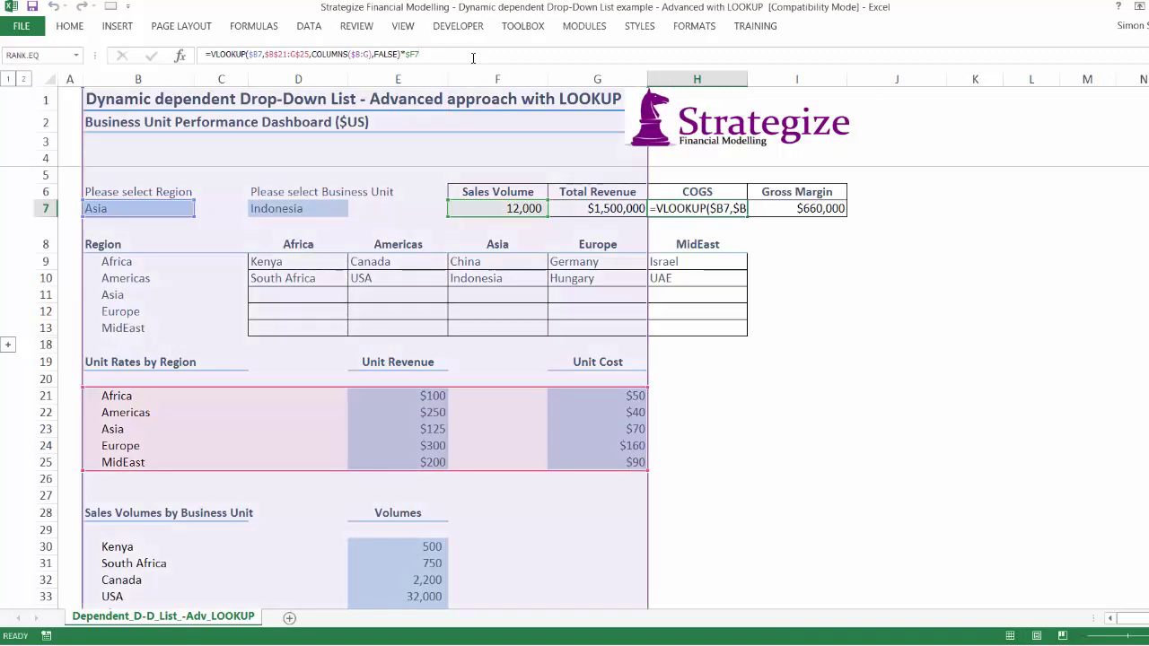
pyautogui.press('Escape')
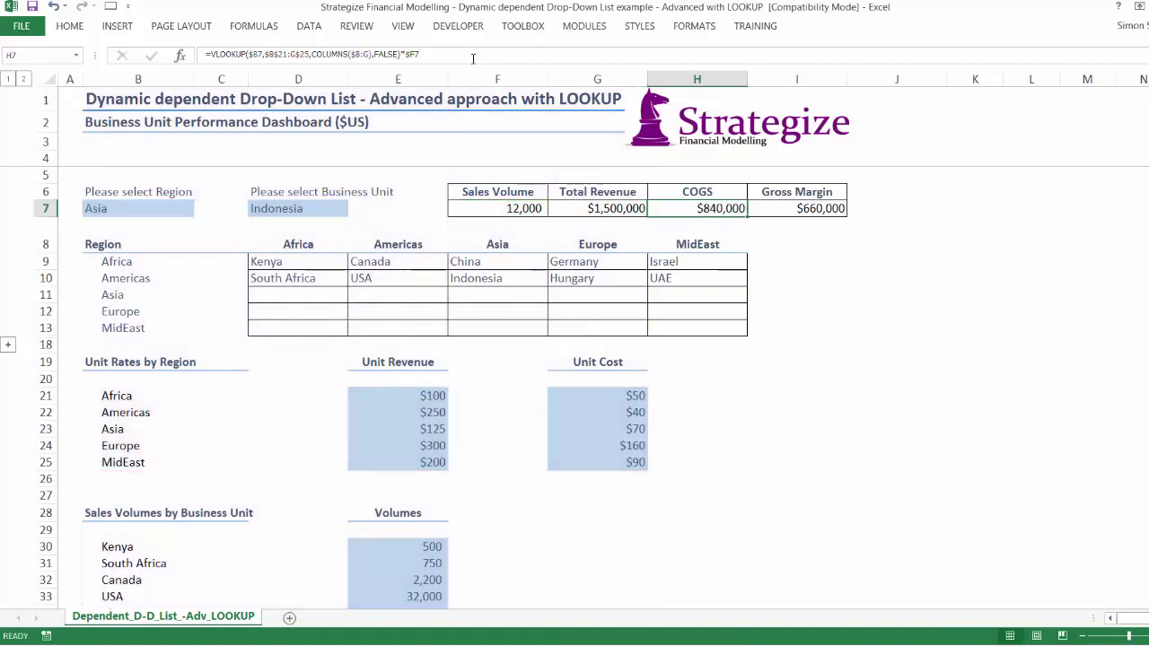
pyautogui.click(316, 209)
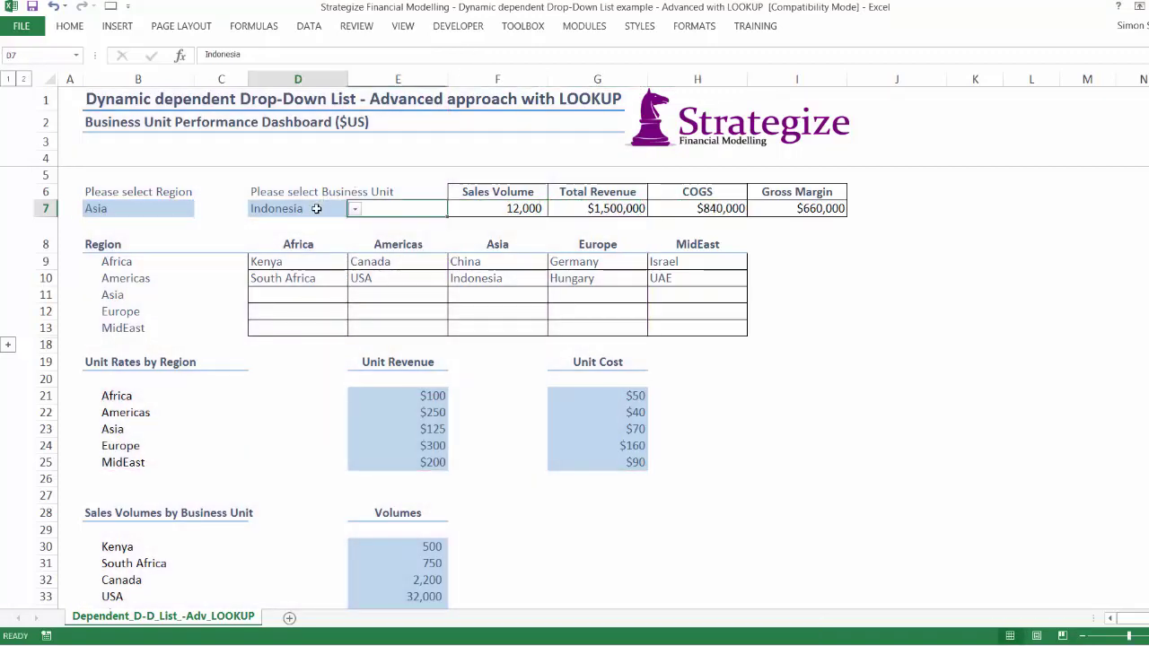
pyautogui.click(497, 202)
pyautogui.click(430, 52)
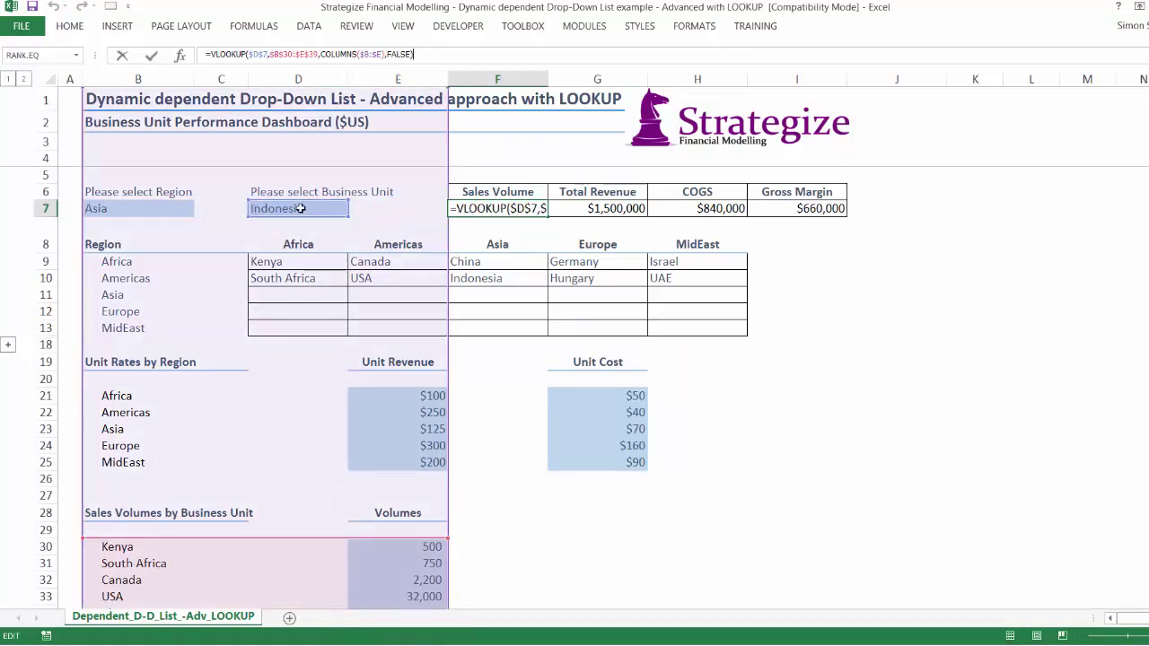
pyautogui.press('Escape')
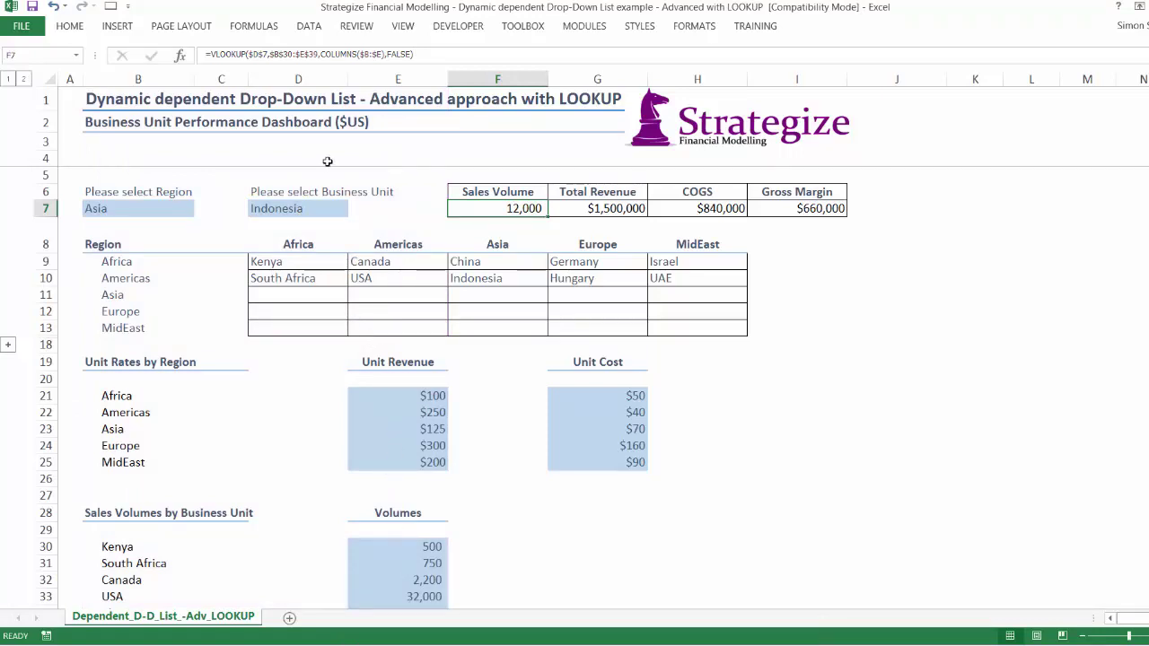
# - Switch the region to Africa and the unit to Kenya, confirming Kenya's volume of 500
pyautogui.click(317, 208)
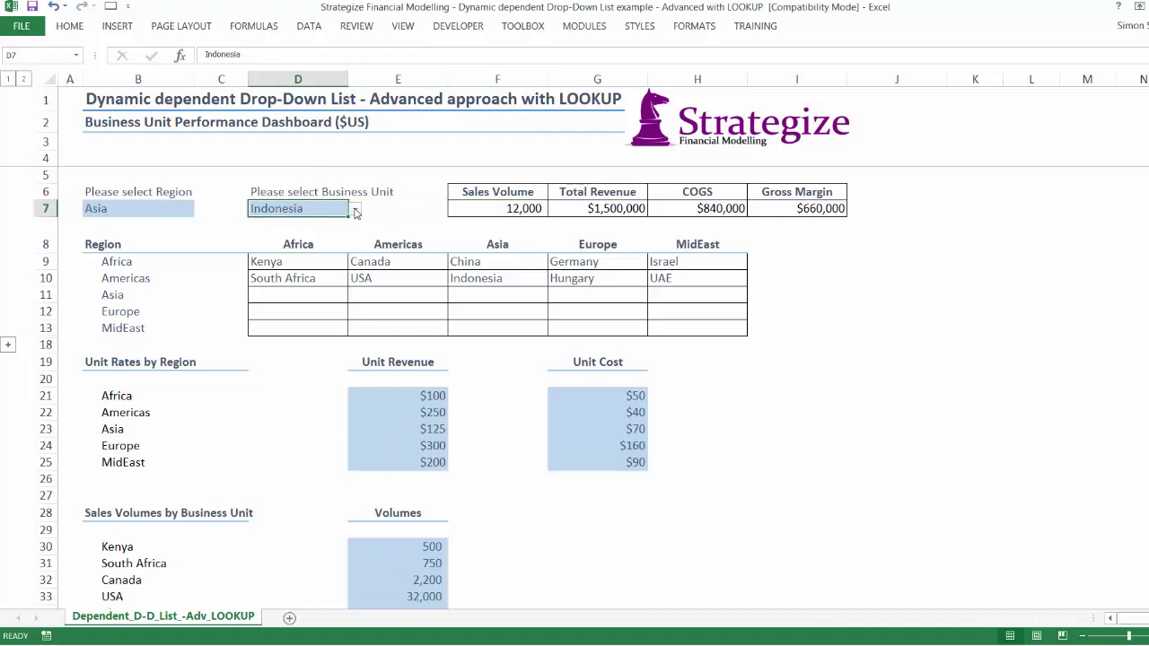
pyautogui.click(171, 210)
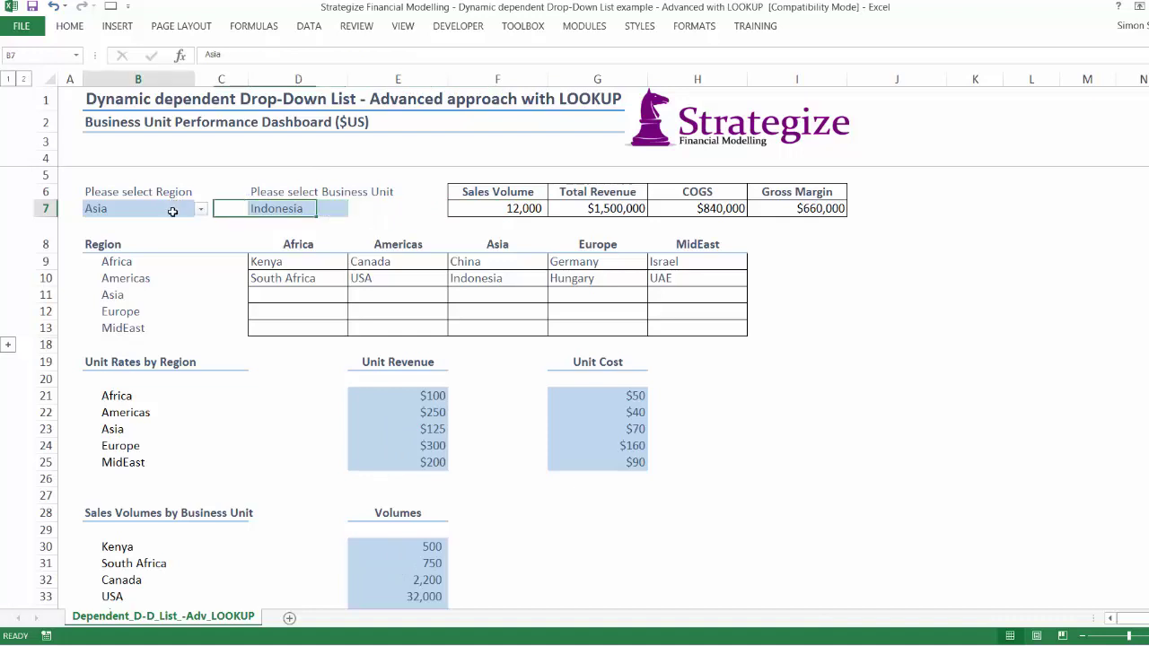
pyautogui.click(203, 210)
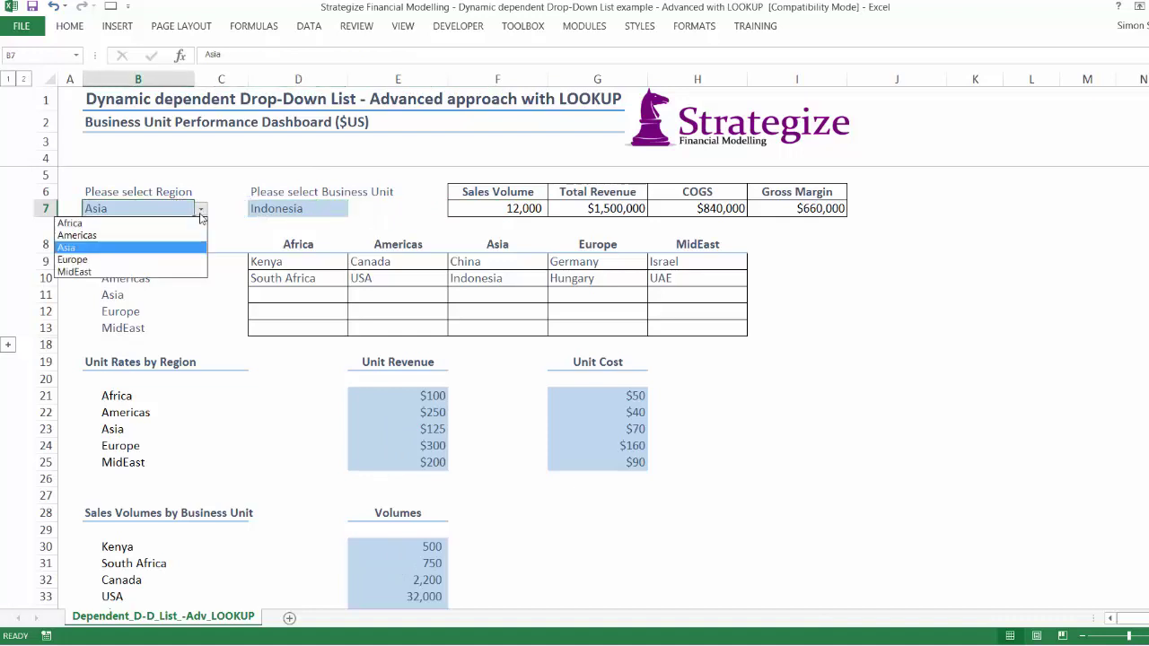
pyautogui.click(184, 223)
pyautogui.click(285, 212)
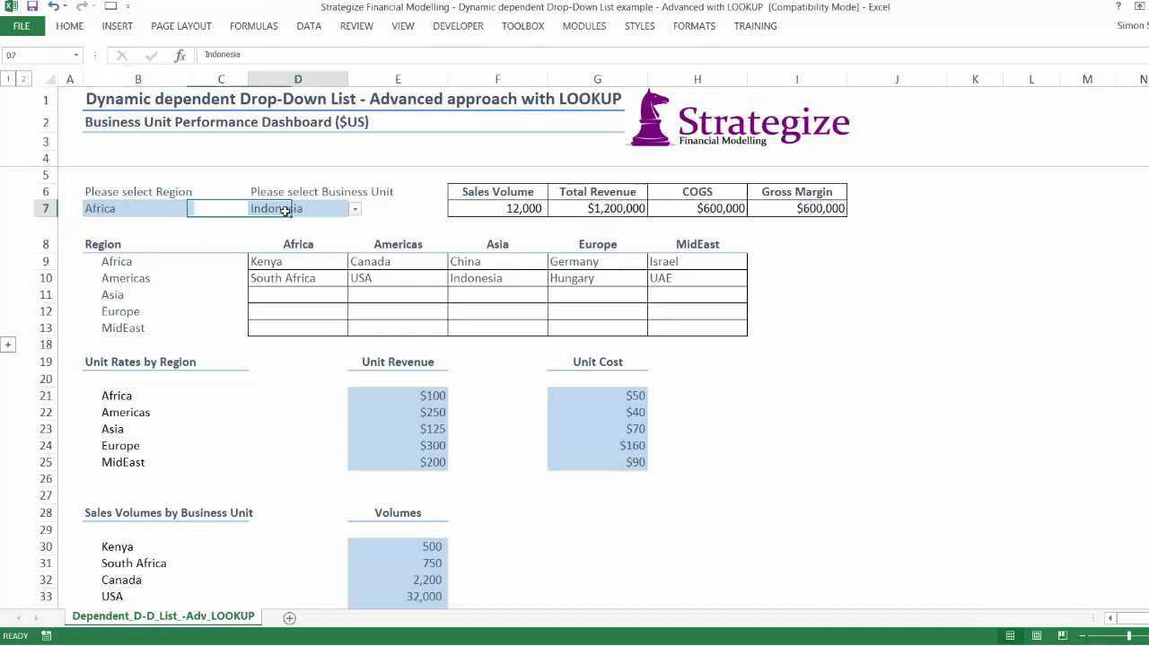
pyautogui.click(355, 209)
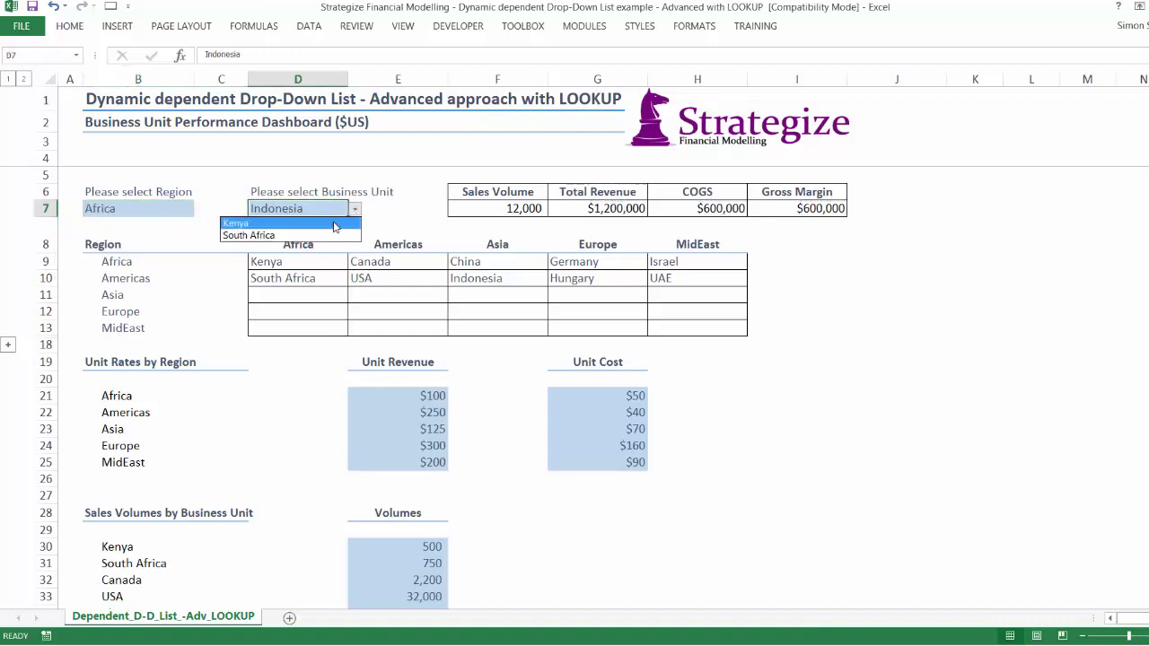
pyautogui.click(235, 224)
pyautogui.click(489, 209)
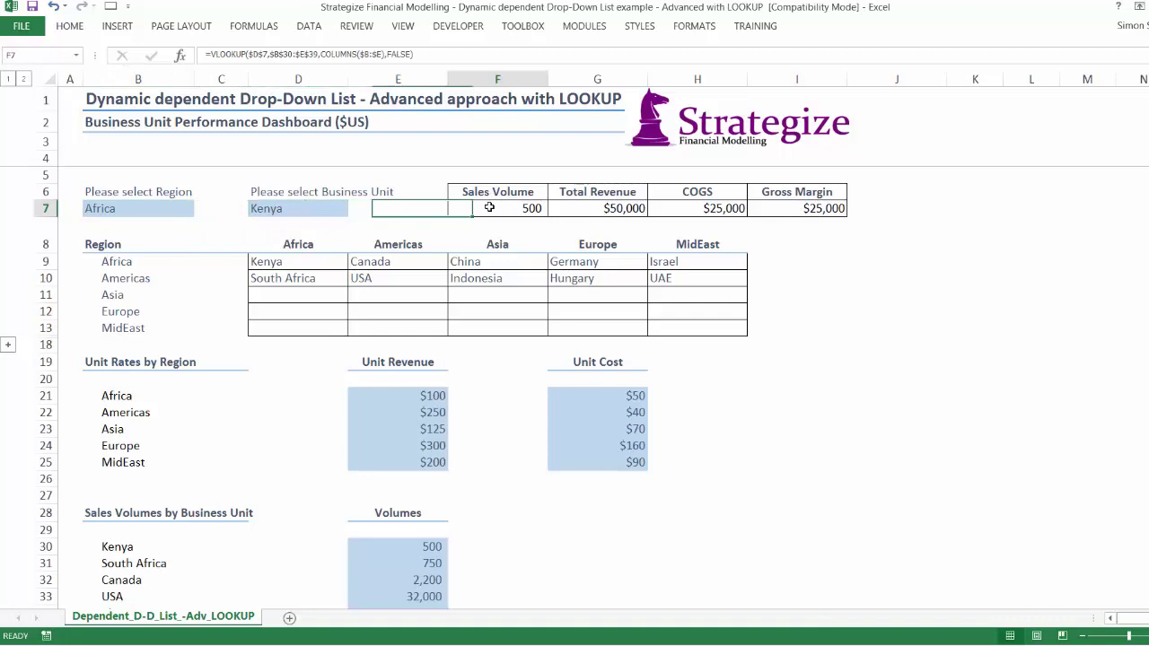
pyautogui.click(390, 548)
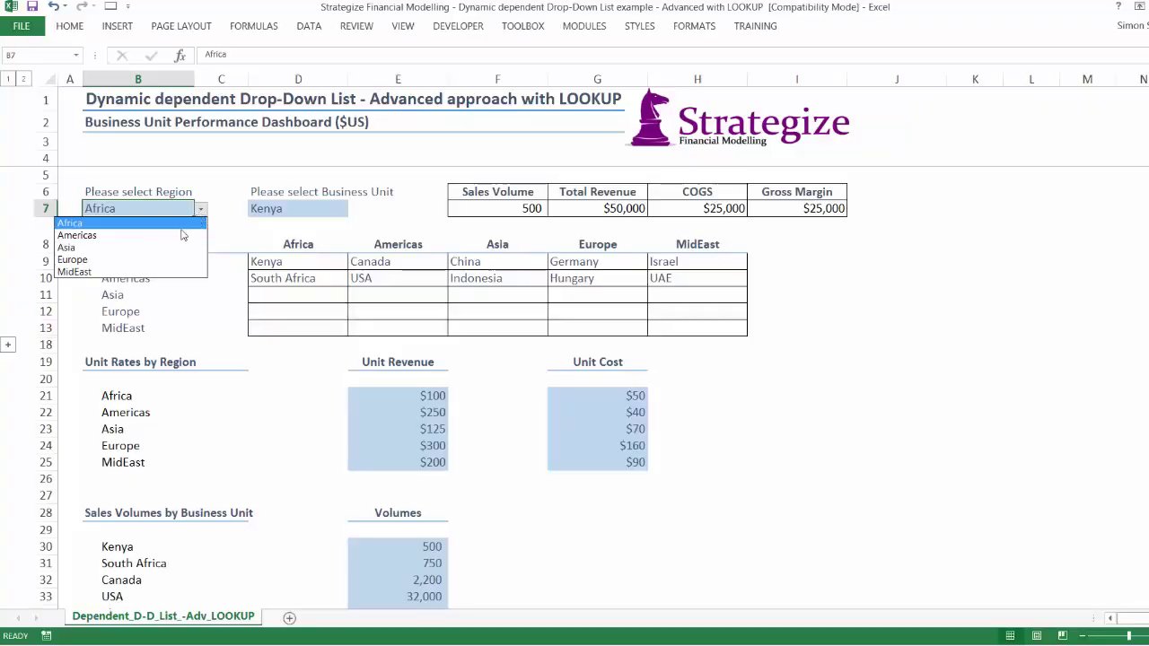
pyautogui.press('Escape')
pyautogui.click(177, 247)
# - Choose China as the business unit for Asia
pyautogui.click(299, 210)
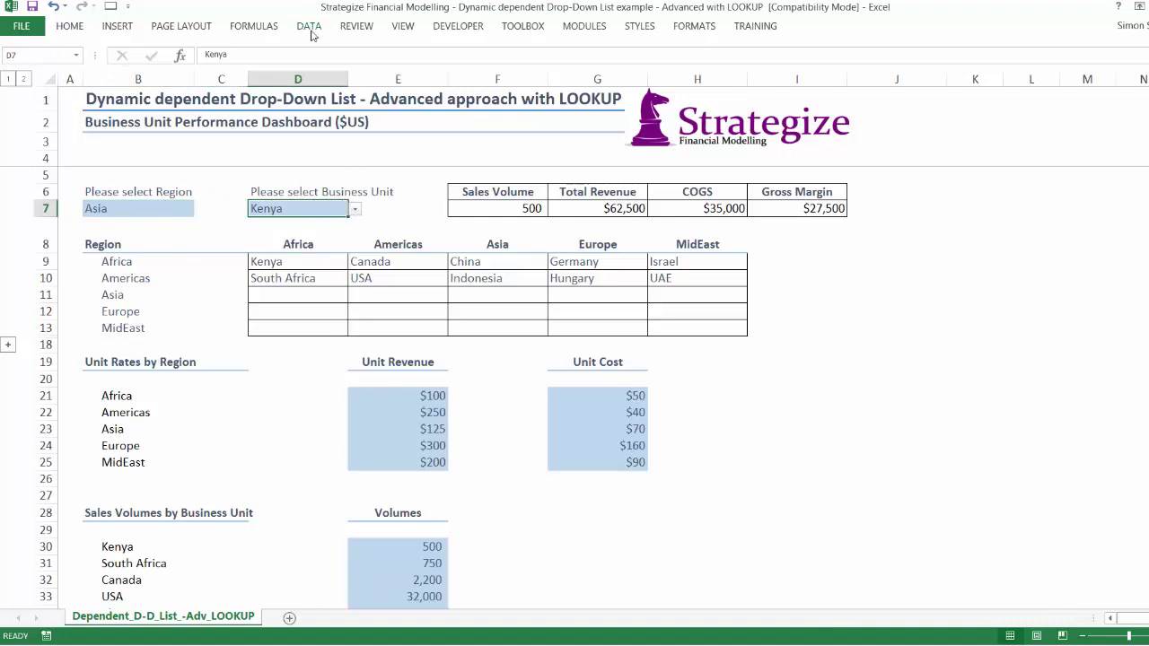
pyautogui.click(354, 210)
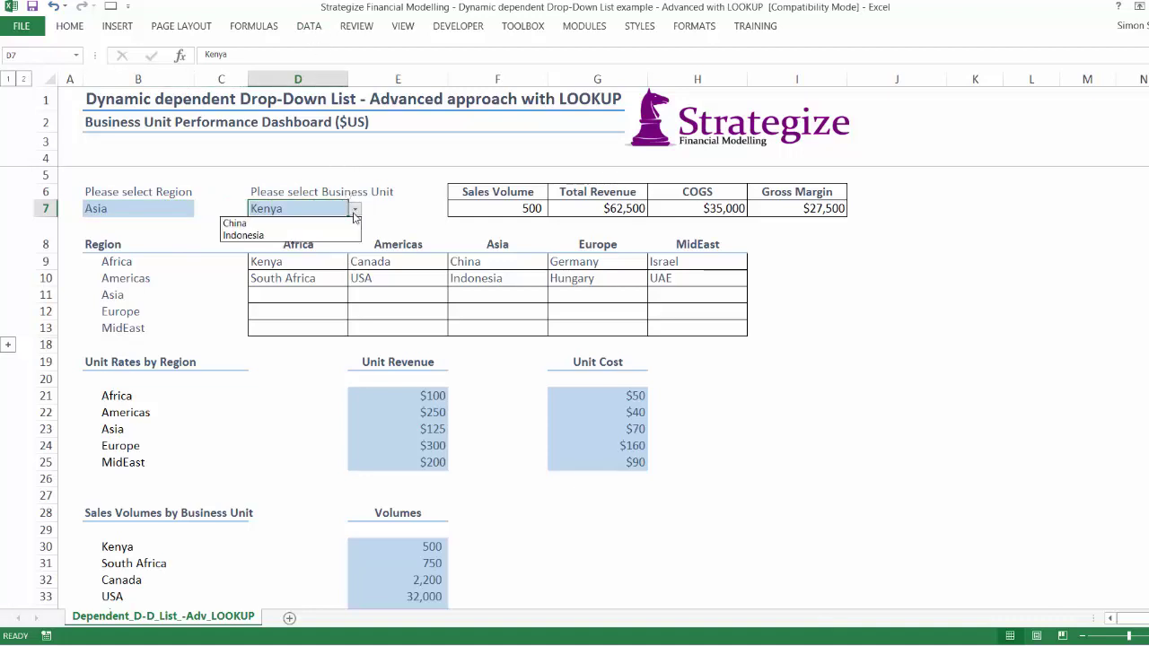
pyautogui.click(256, 221)
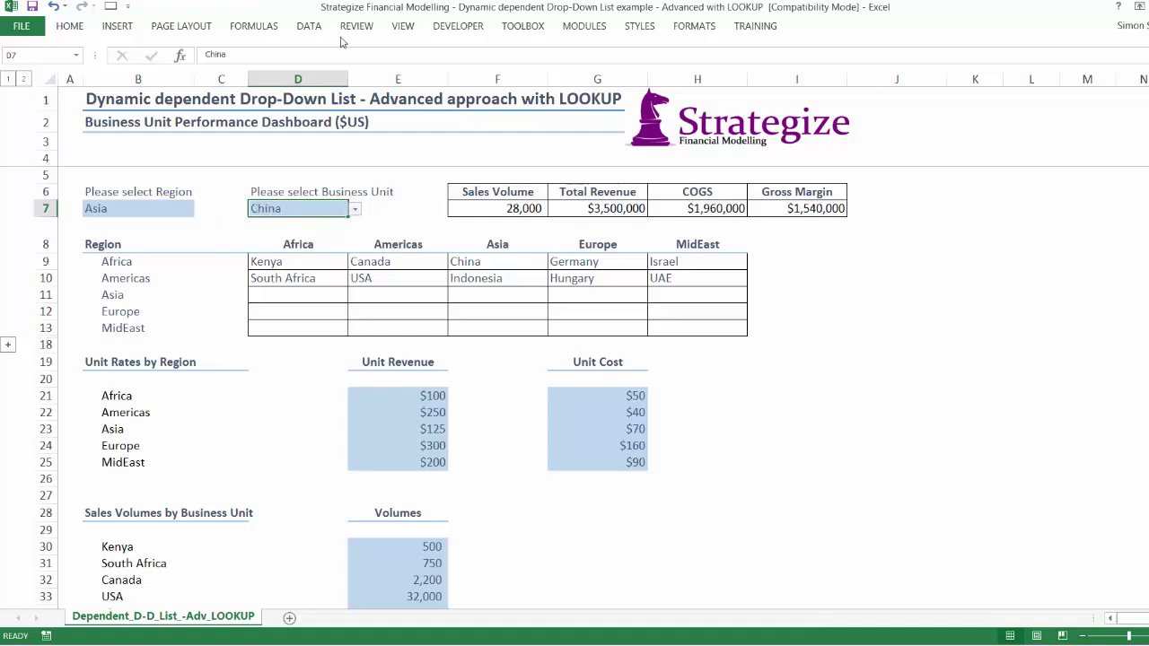
# - Unhide rows 14–17 and view the region cell's Data Validation source =listCountries
pyautogui.click(157, 203)
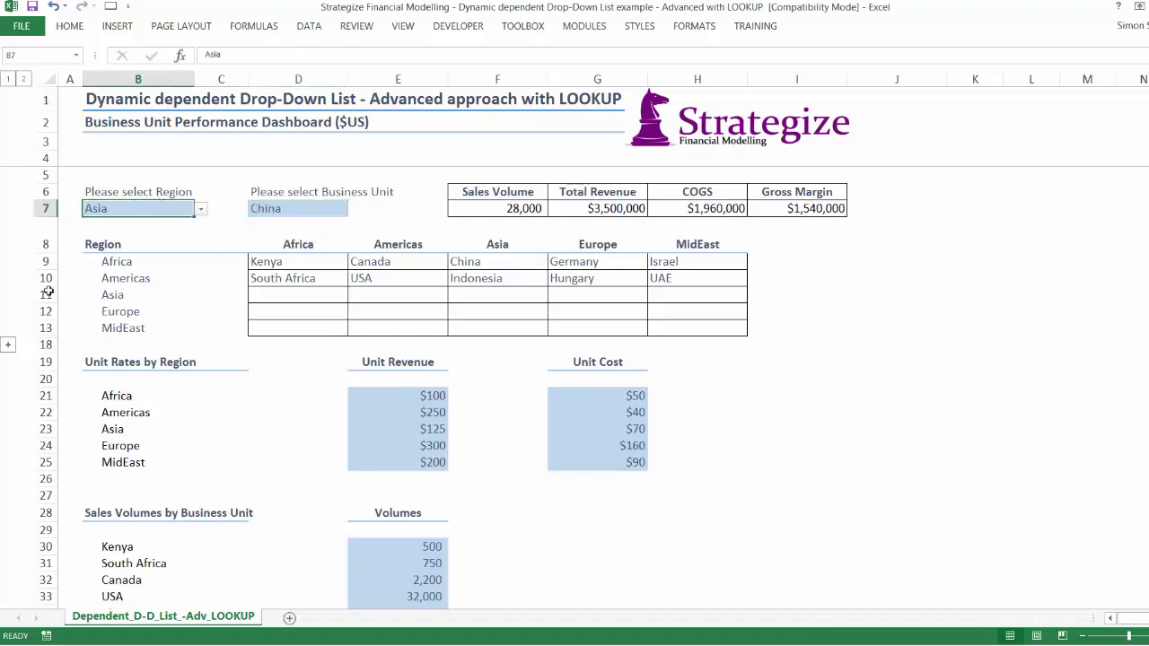
pyautogui.click(9, 344)
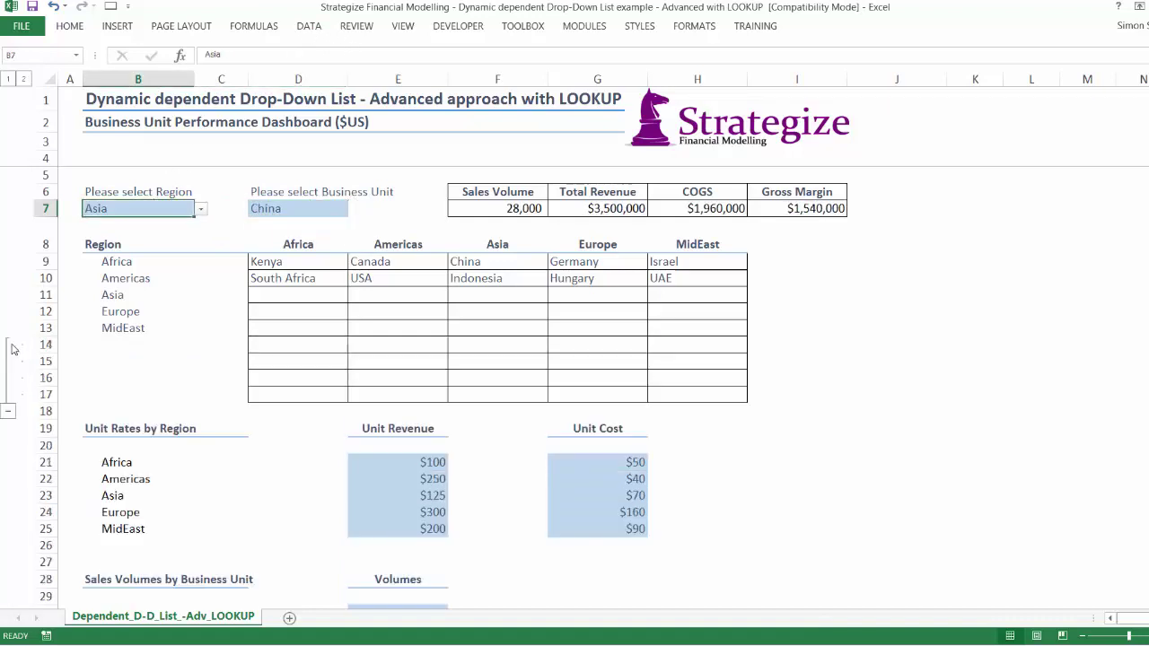
pyautogui.click(309, 26)
pyautogui.click(629, 50)
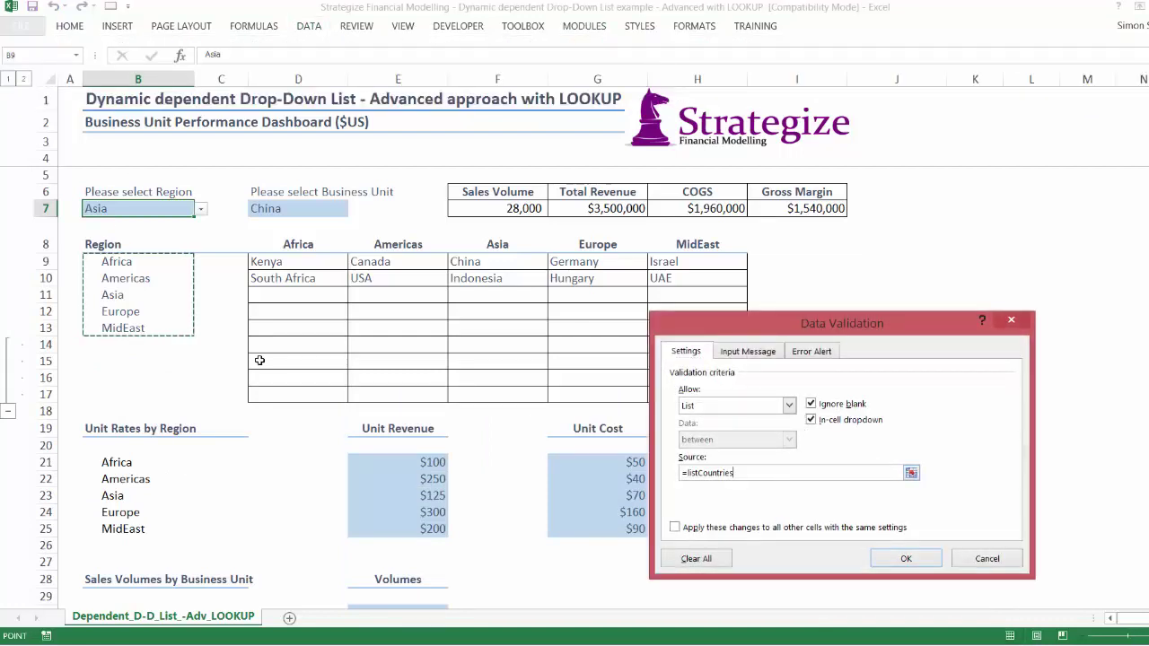
# - Inspect the listCountries named range and its referenced cells in Name Manager
pyautogui.press('Escape')
pyautogui.click(247, 26)
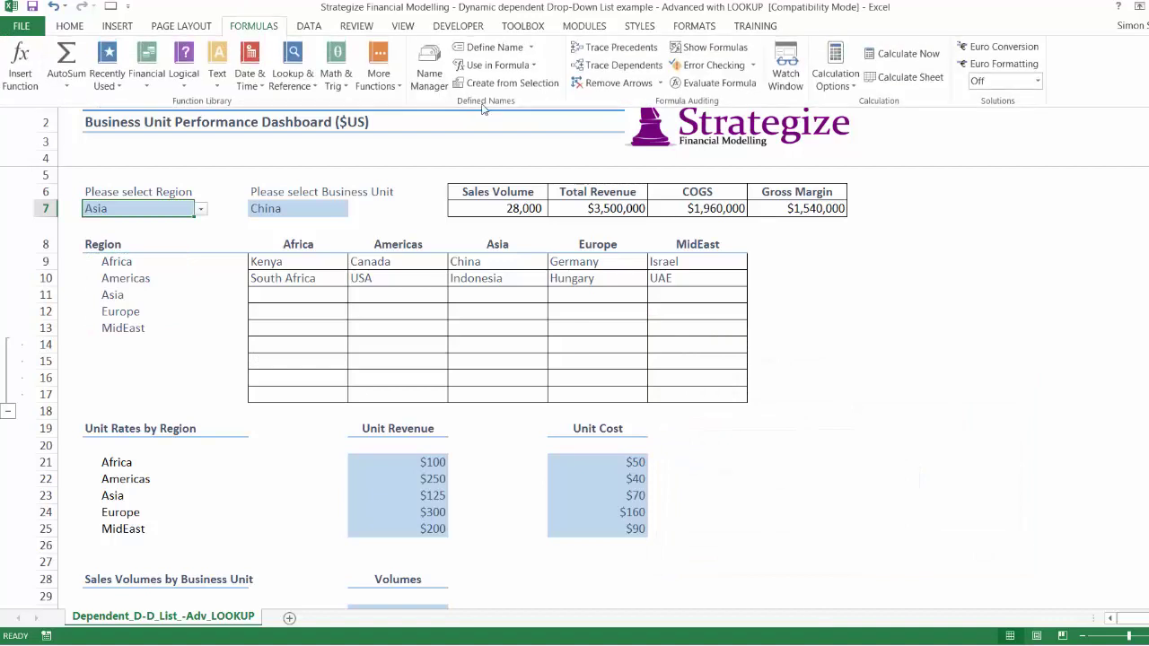
pyautogui.click(430, 65)
pyautogui.click(597, 404)
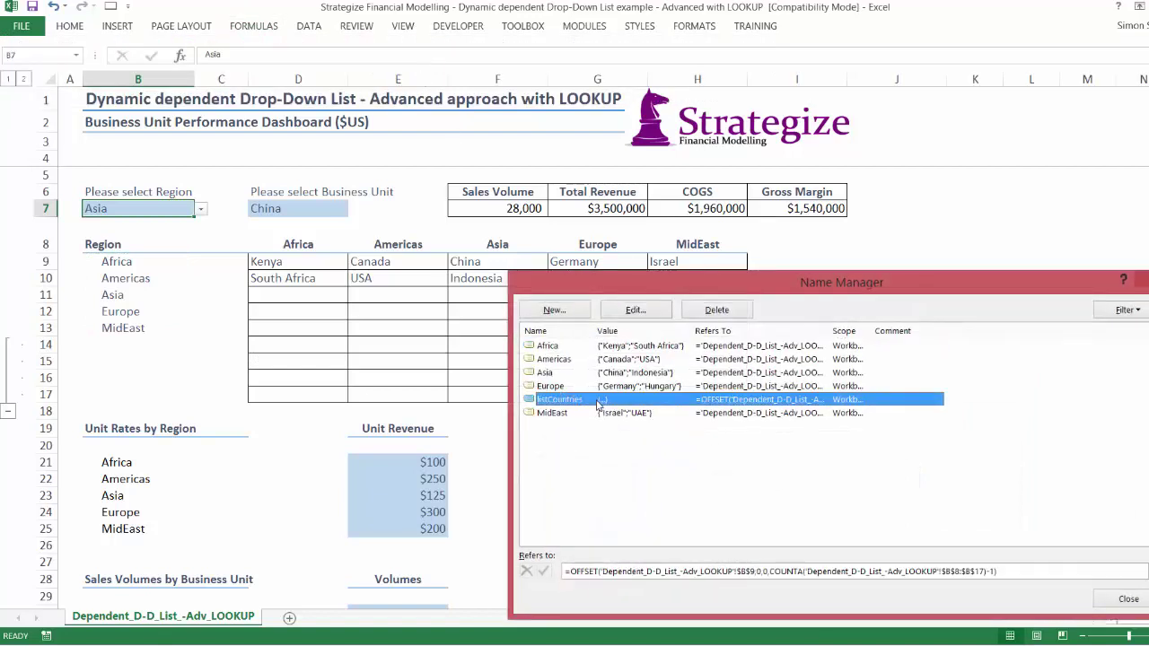
pyautogui.click(1007, 572)
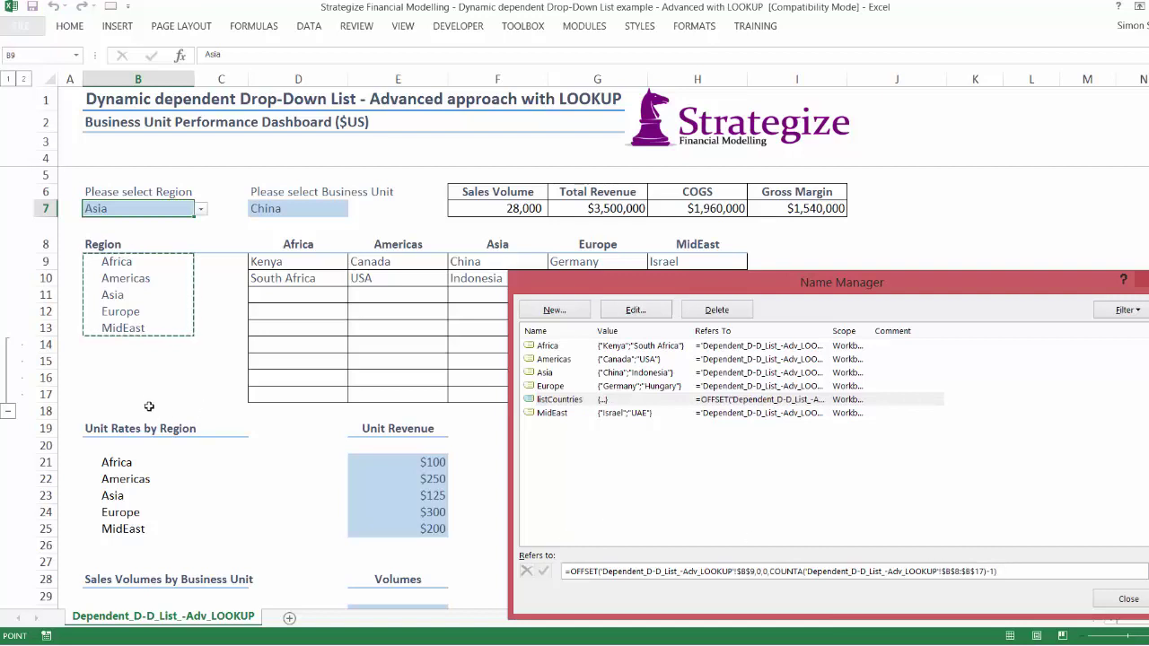
pyautogui.press('Escape')
pyautogui.press('Escape')
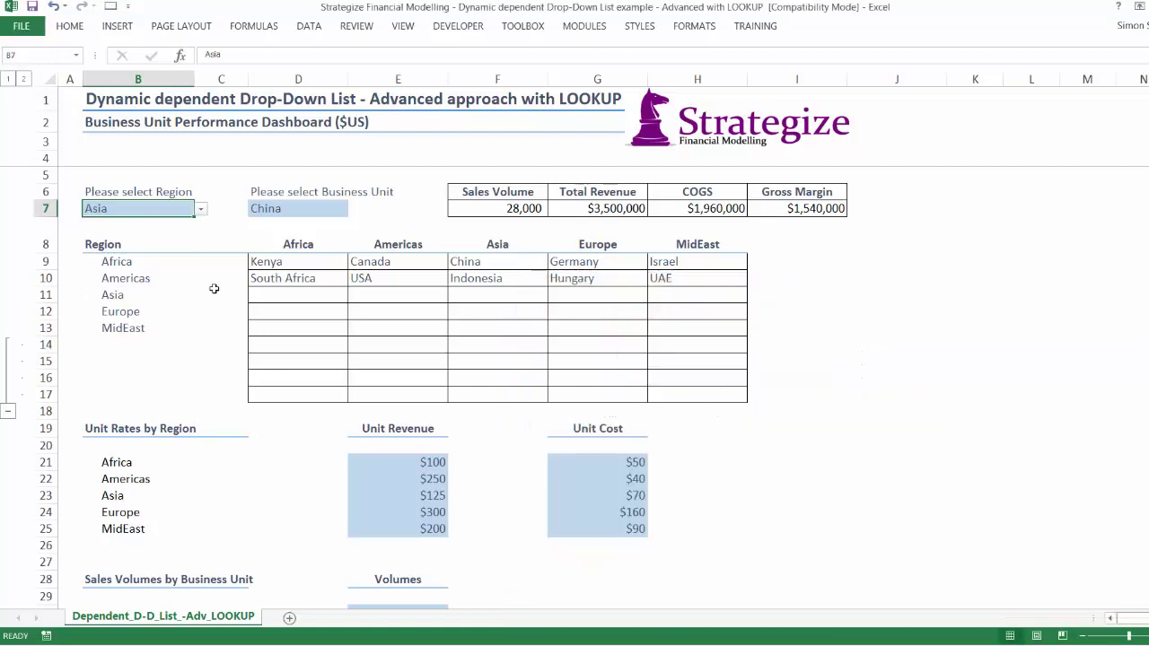
# - Check that D7's validation list is sourced from =INDIRECT($B$7), then cancel
pyautogui.click(281, 208)
pyautogui.click(309, 25)
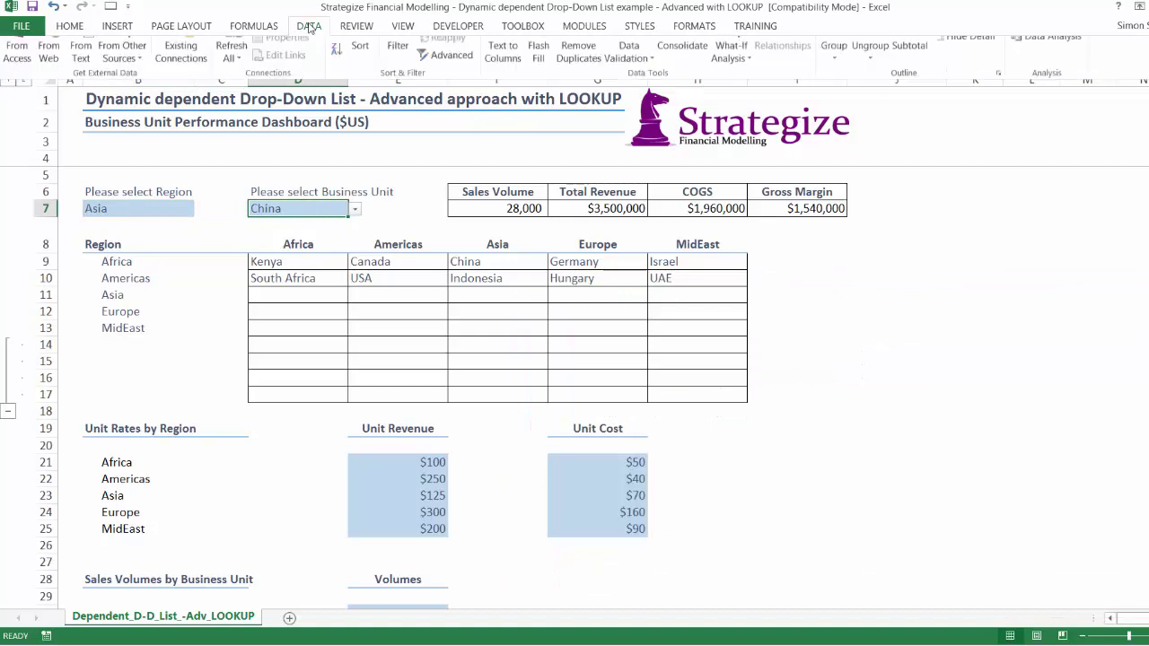
pyautogui.click(629, 54)
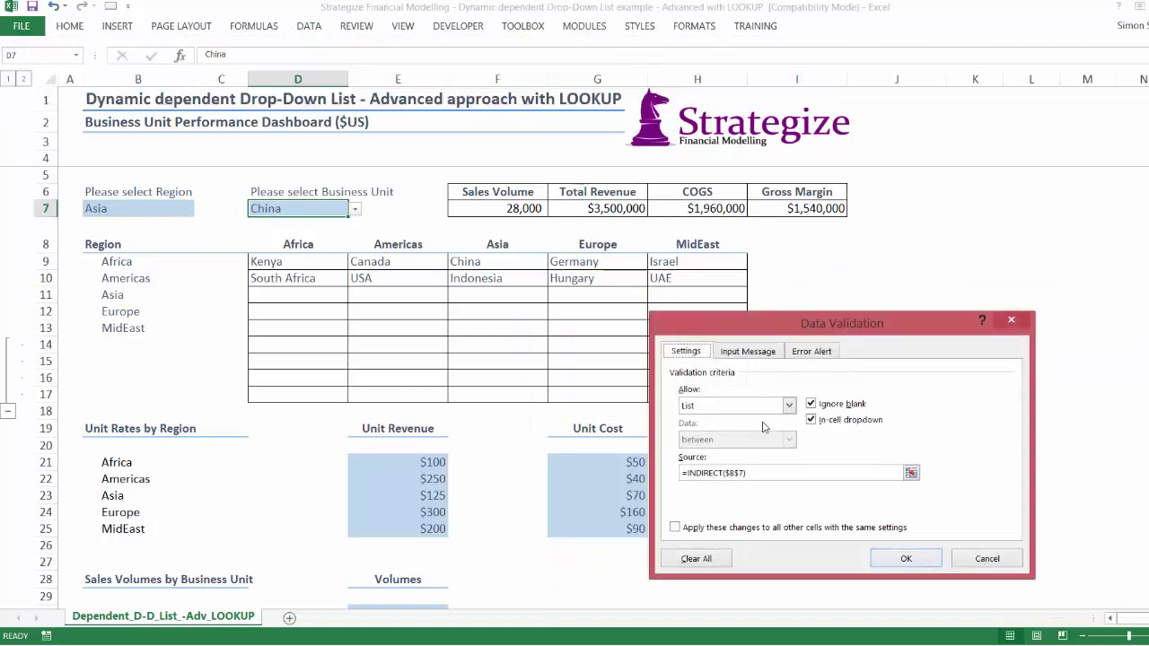
pyautogui.click(769, 473)
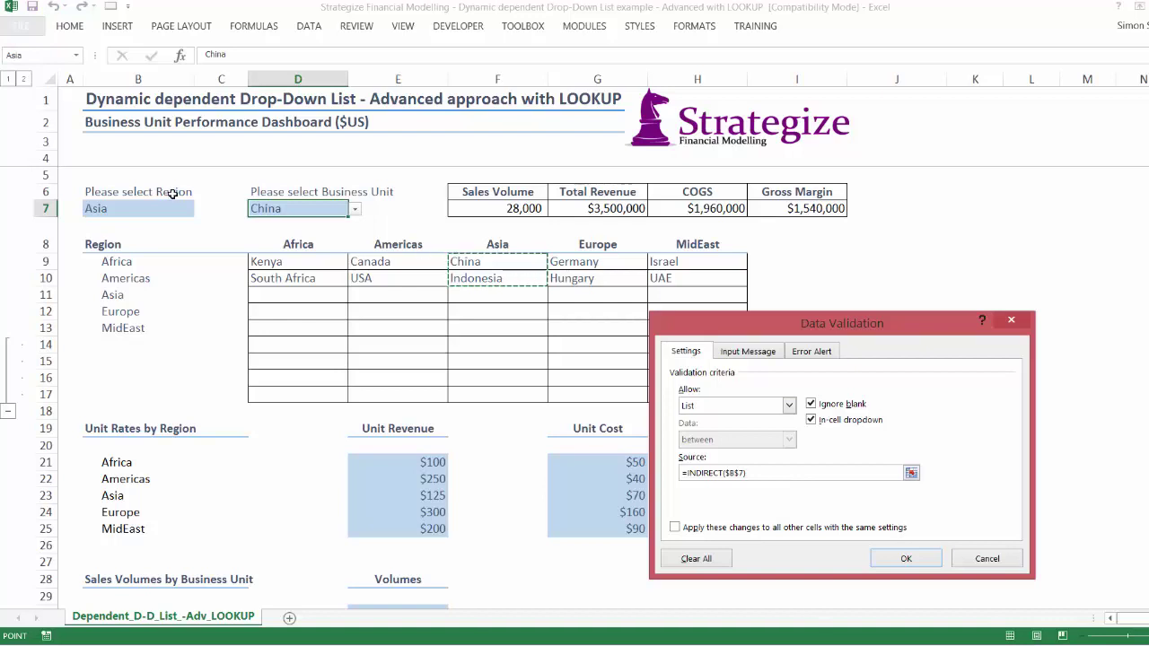
pyautogui.press('Escape')
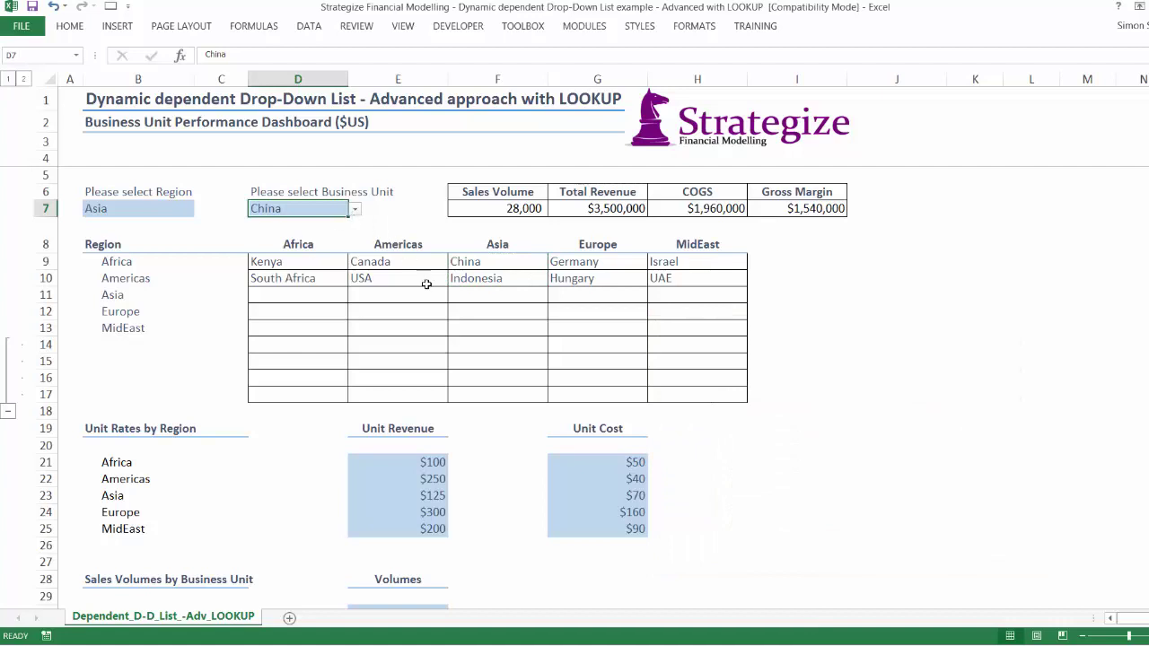
# - Enter South Korea, Thailand and Vietnam in F11:F13 under Asia
pyautogui.click(464, 298)
pyautogui.write('South Korea')
pyautogui.press('Return')
pyautogui.write('Thailand')
pyautogui.press('Return')
pyautogui.write('Vietna')
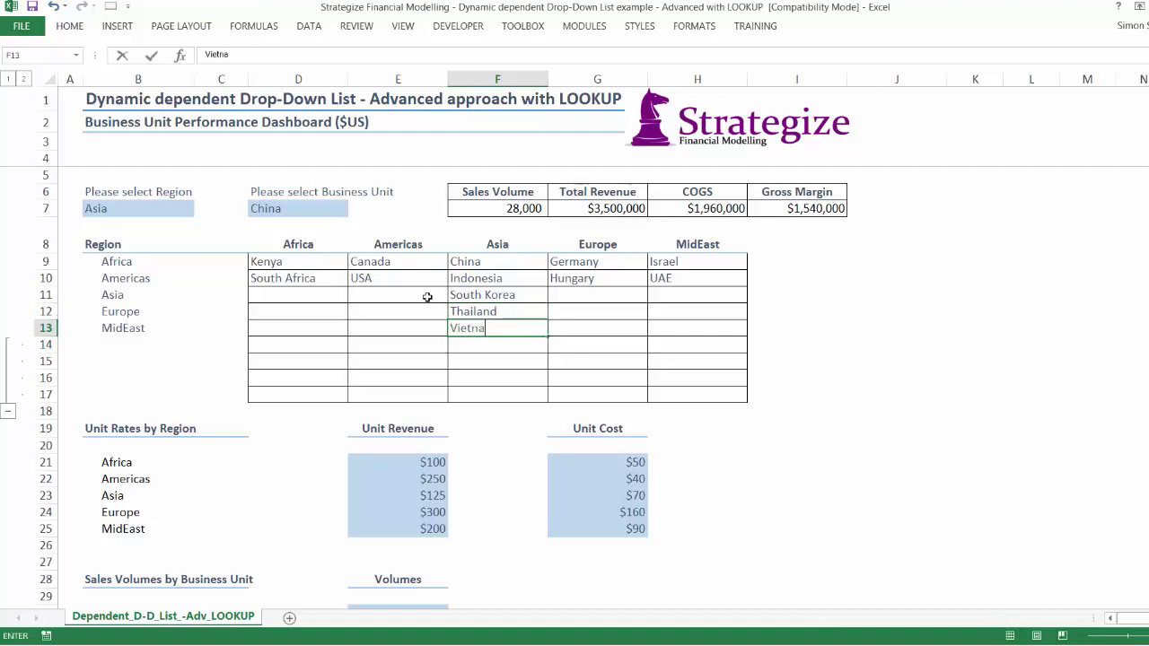
pyautogui.press('Return')
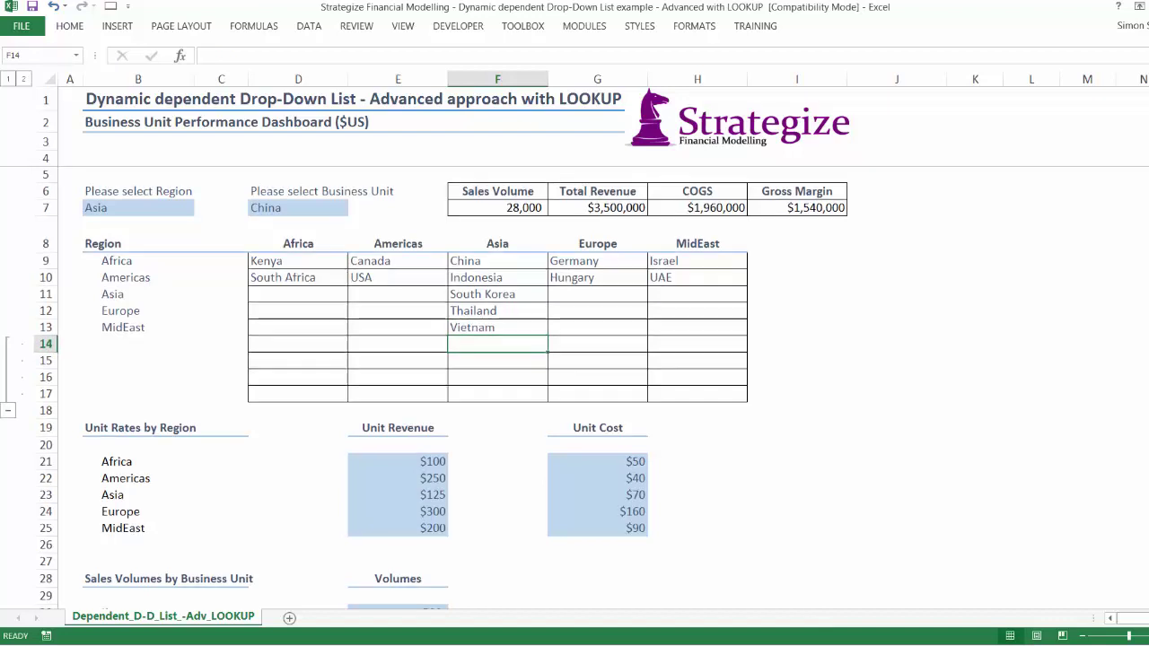
pyautogui.scroll(-4, 422, 386)
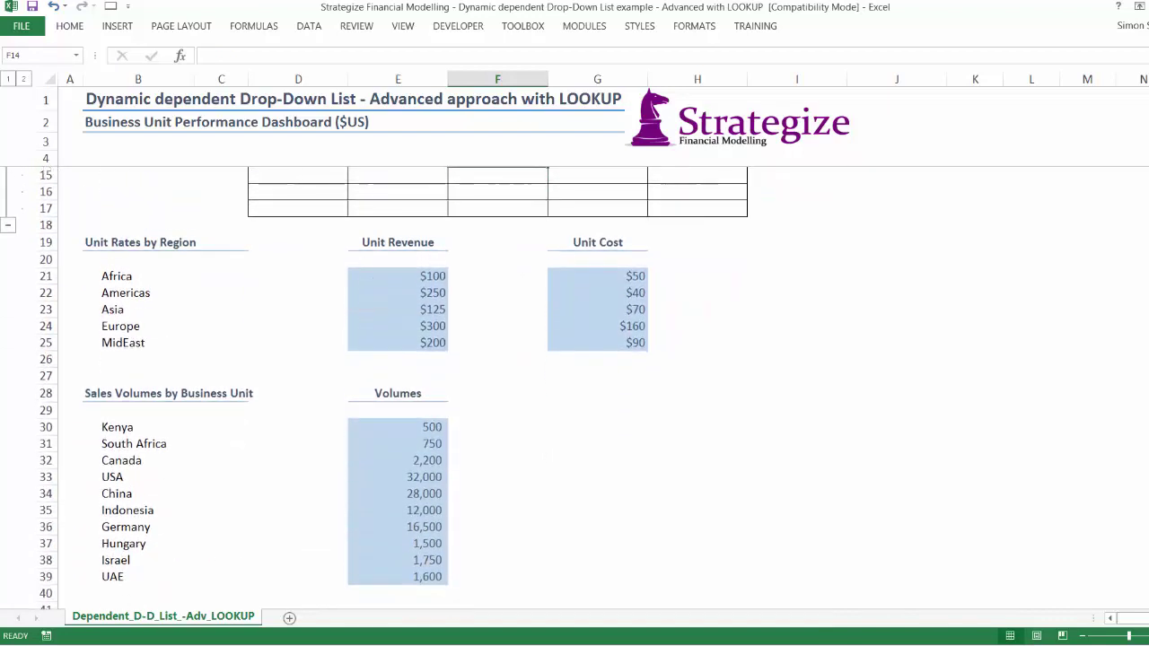
pyautogui.click(109, 594)
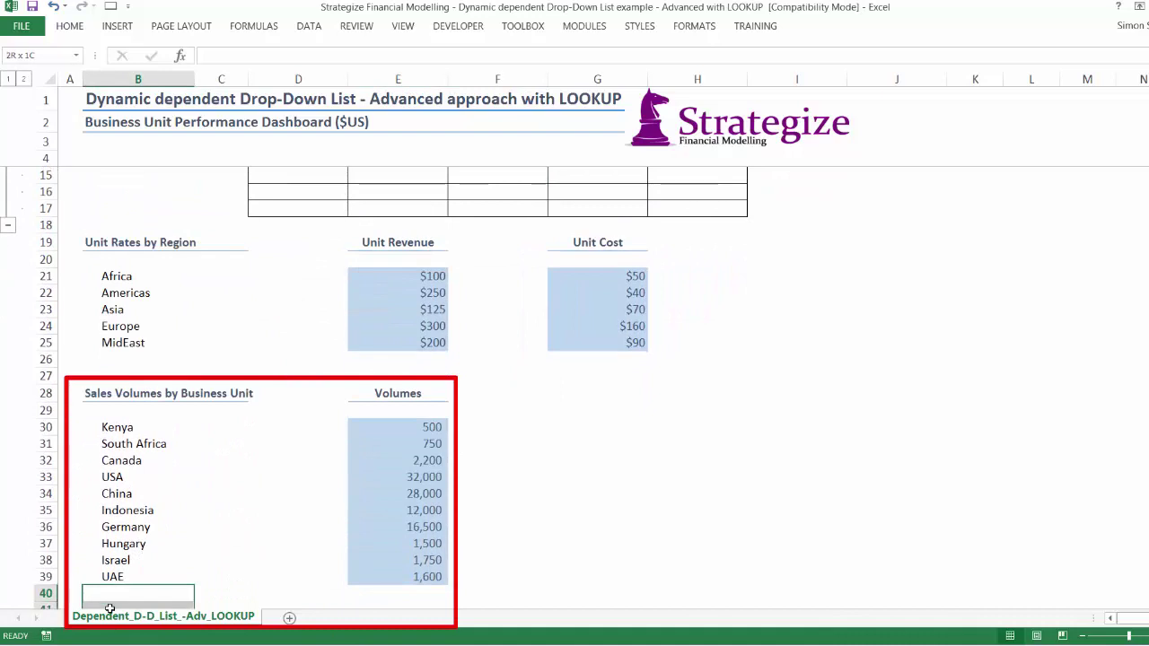
pyautogui.click(364, 161)
pyautogui.scroll(3, 364, 160)
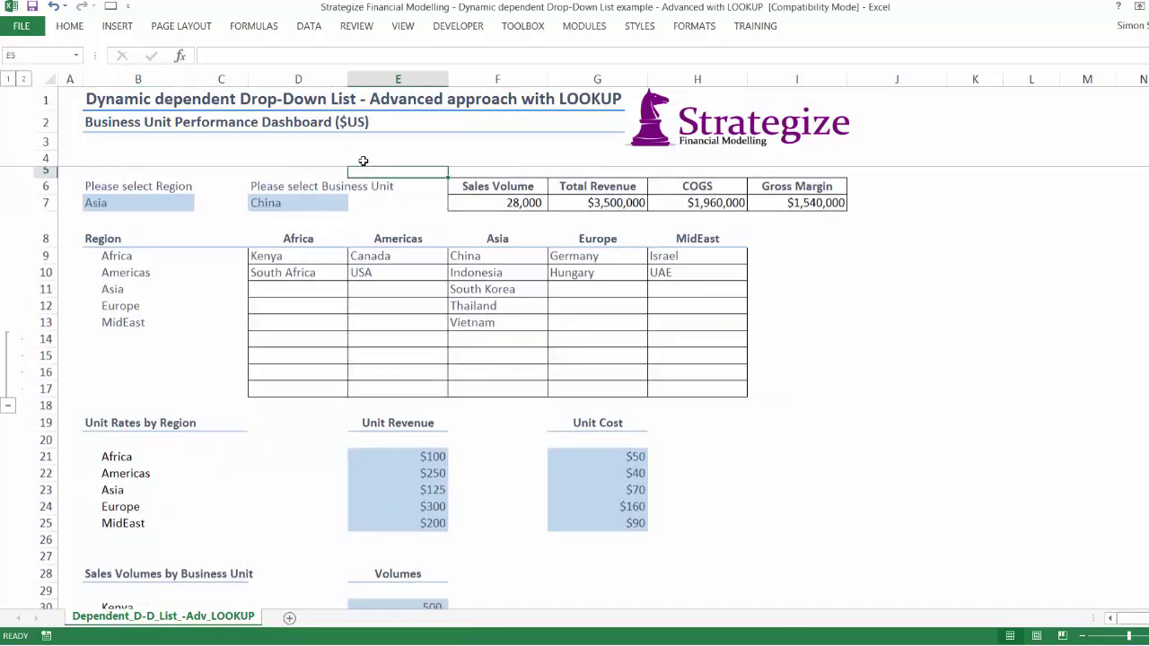
pyautogui.click(331, 208)
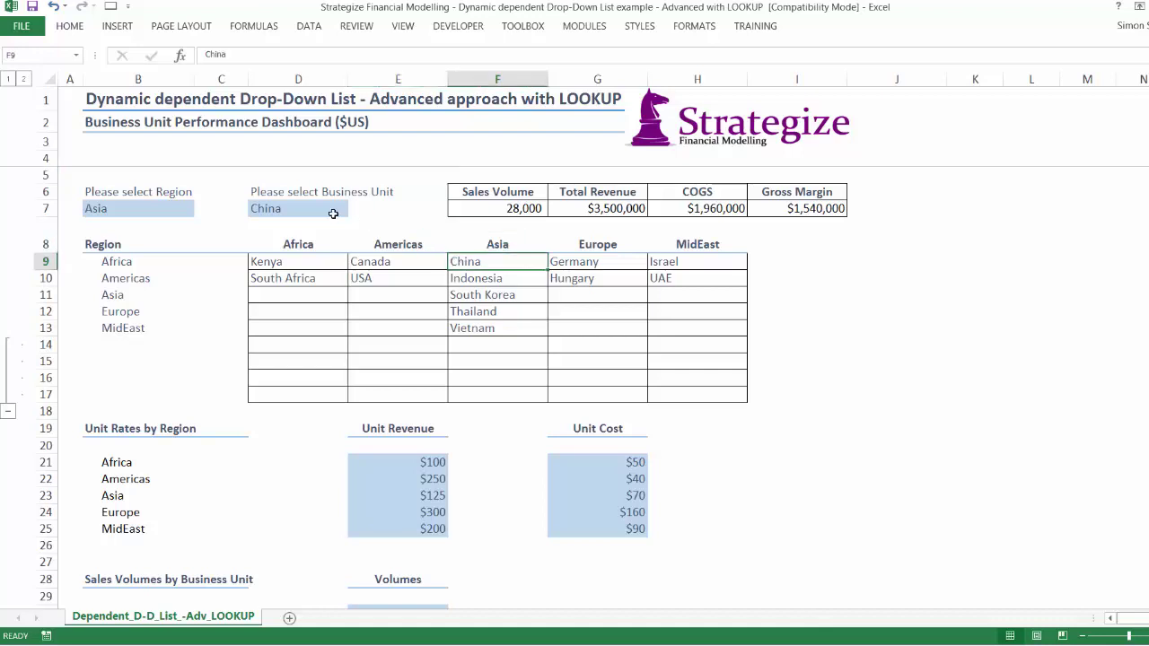
pyautogui.click(355, 210)
pyautogui.click(354, 213)
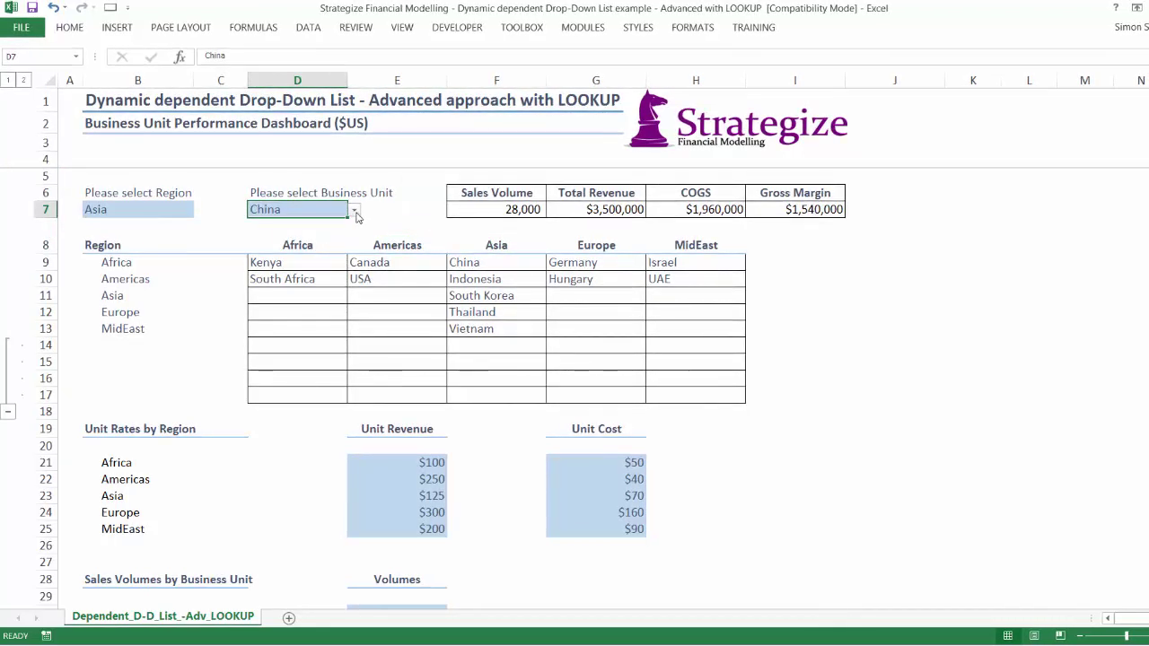
pyautogui.click(309, 33)
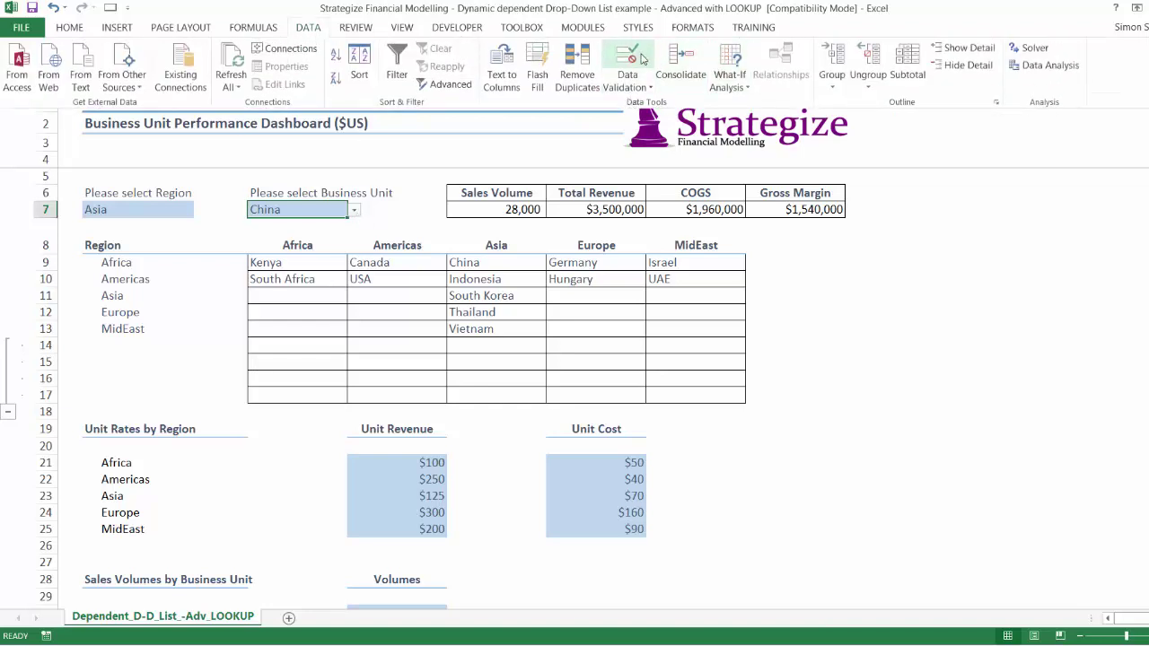
pyautogui.click(641, 57)
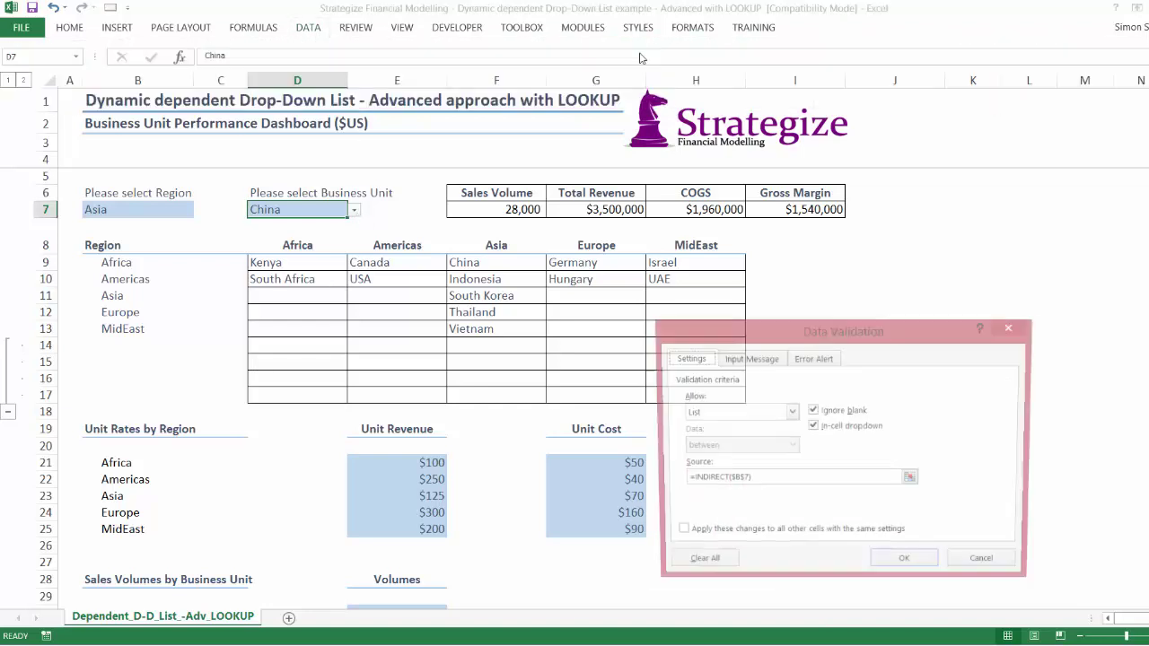
pyautogui.click(770, 483)
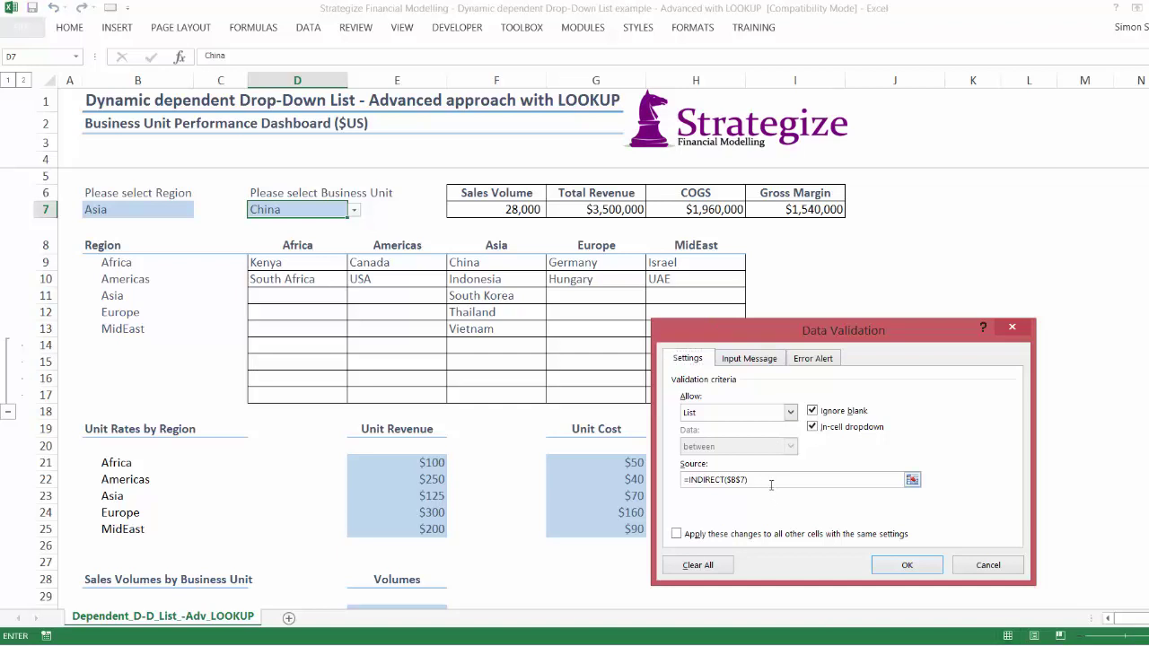
pyautogui.press('Escape')
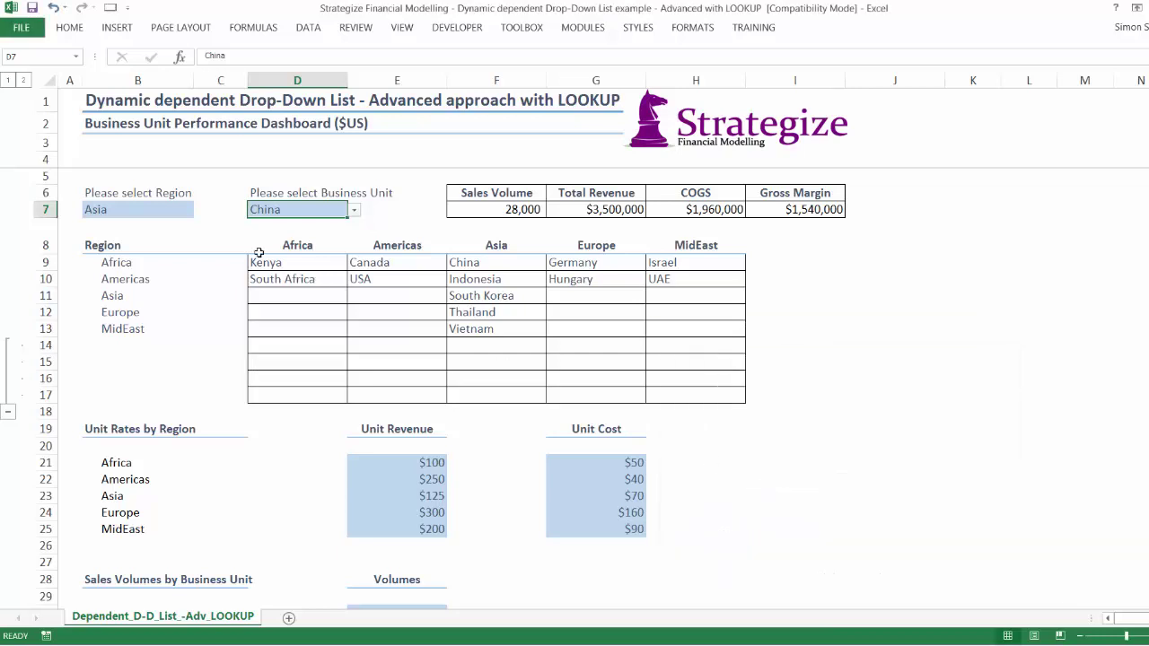
pyautogui.click(162, 208)
pyautogui.click(201, 212)
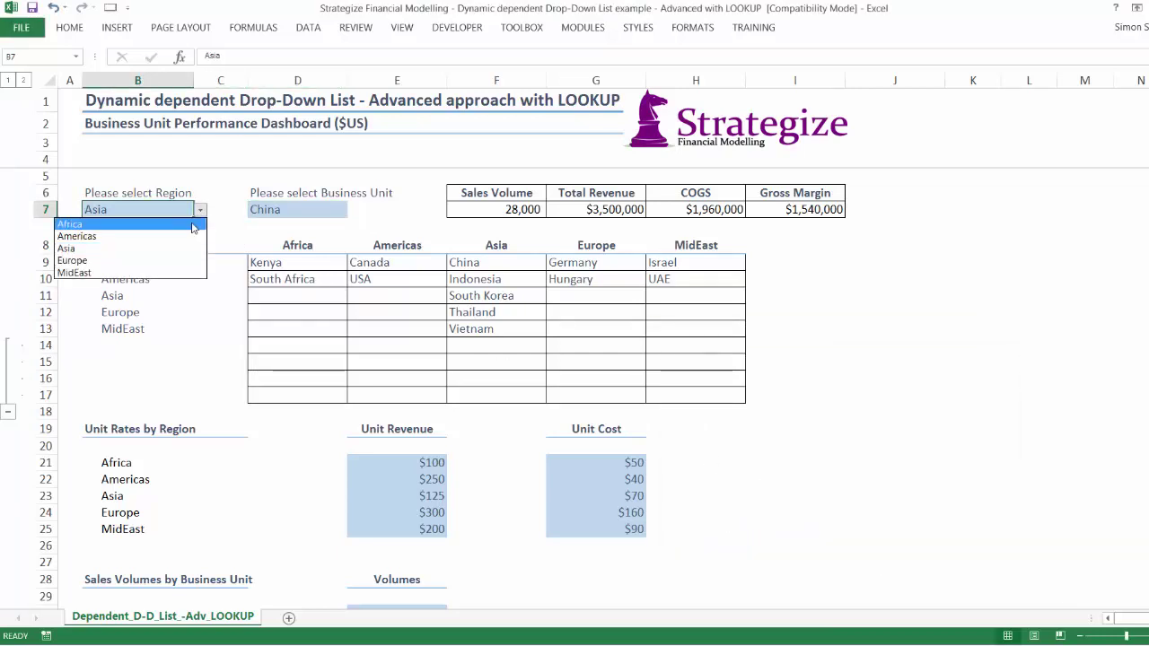
pyautogui.click(265, 218)
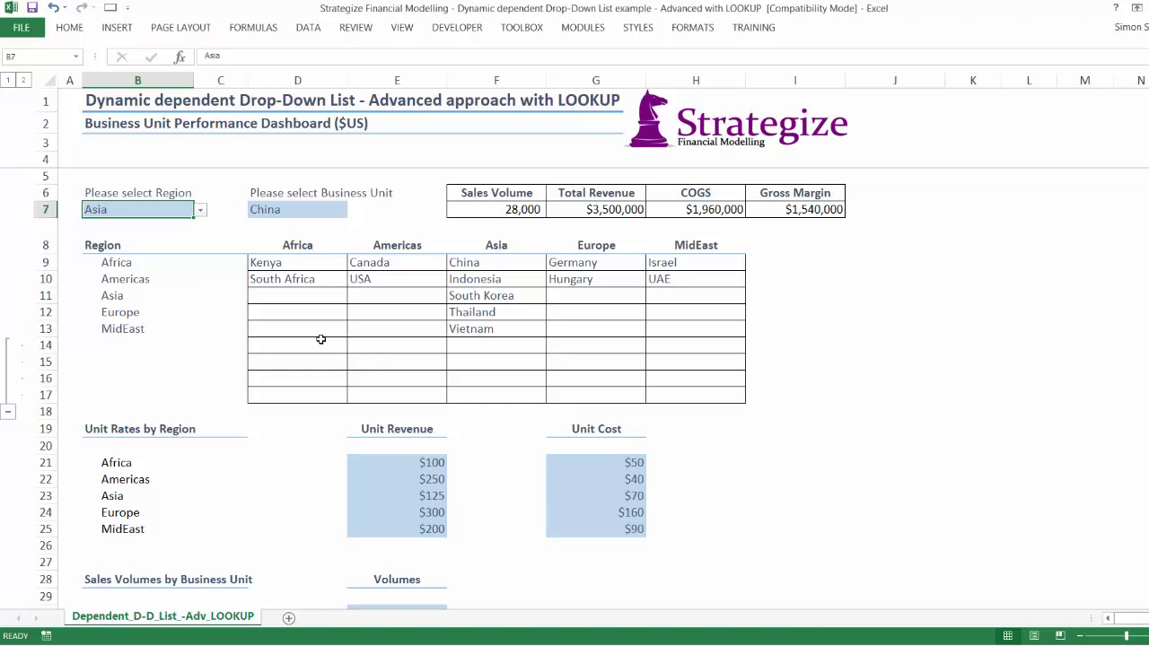
pyautogui.click(319, 308)
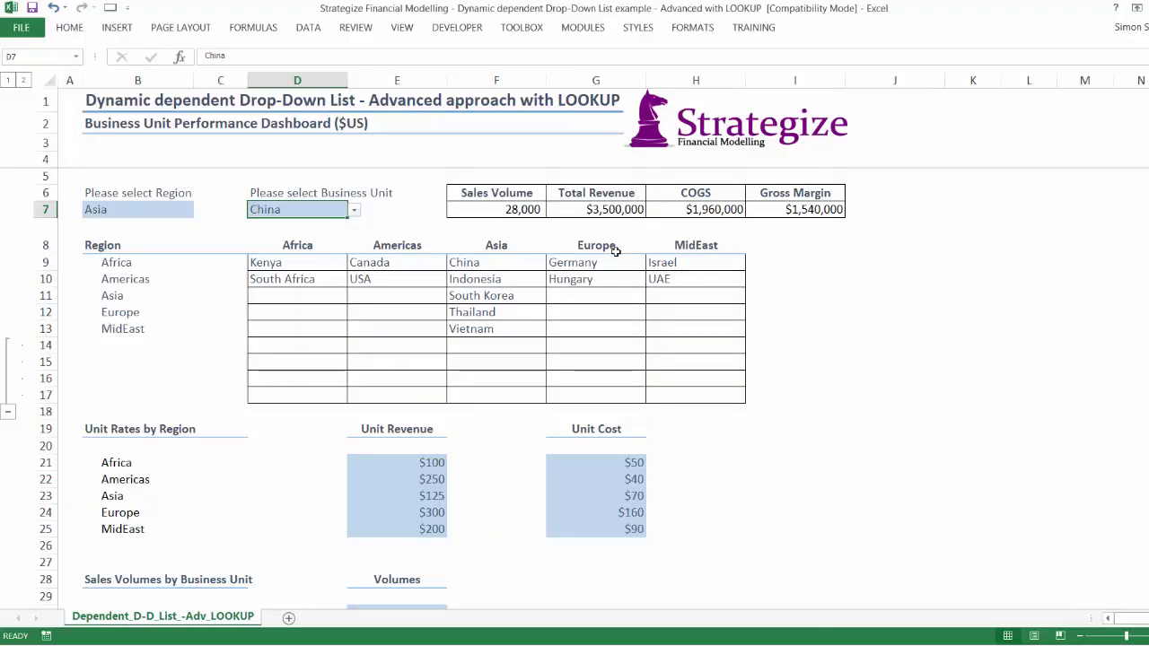
# - Copy the MidEast column H8:H17 into J8:J17 and select J8
pyautogui.moveTo(676, 245); pyautogui.dragTo(687, 391)
pyautogui.hotkey('ctrl', 'c')
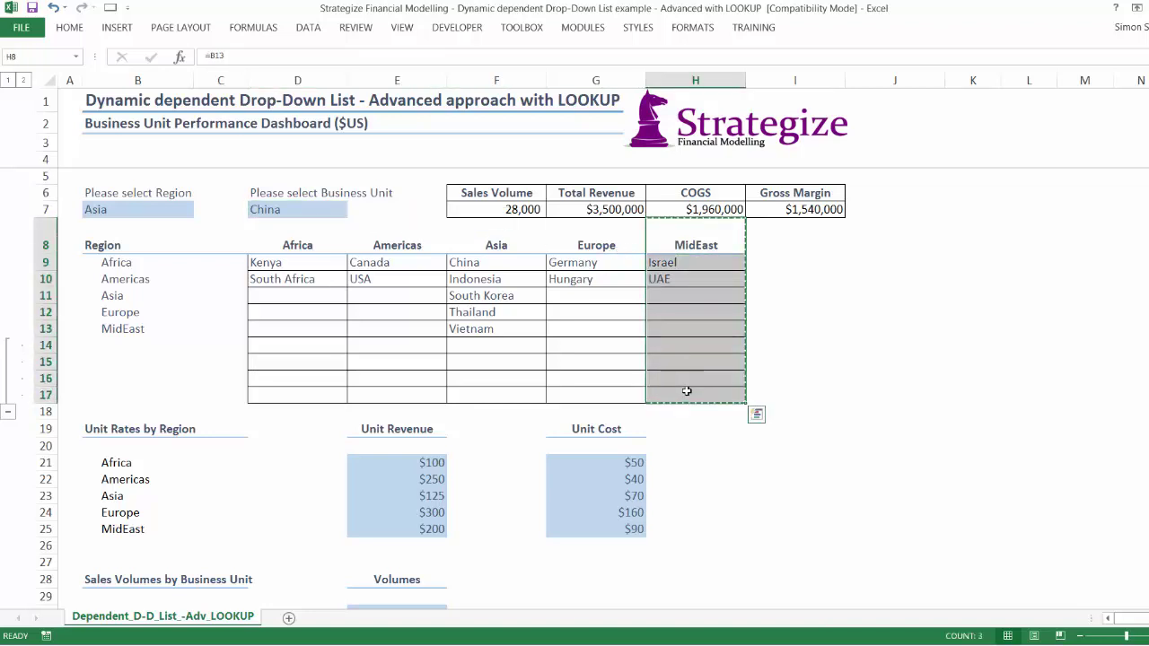
pyautogui.press('Right')
pyautogui.press('Right')
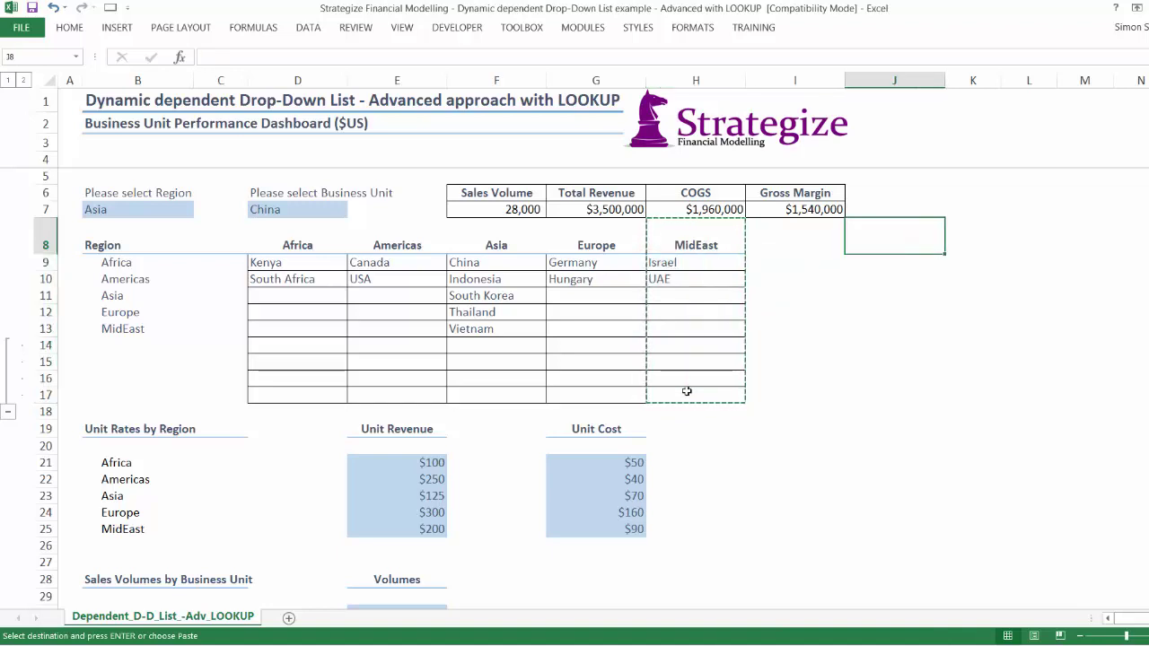
pyautogui.hotkey('ctrl', 'v')
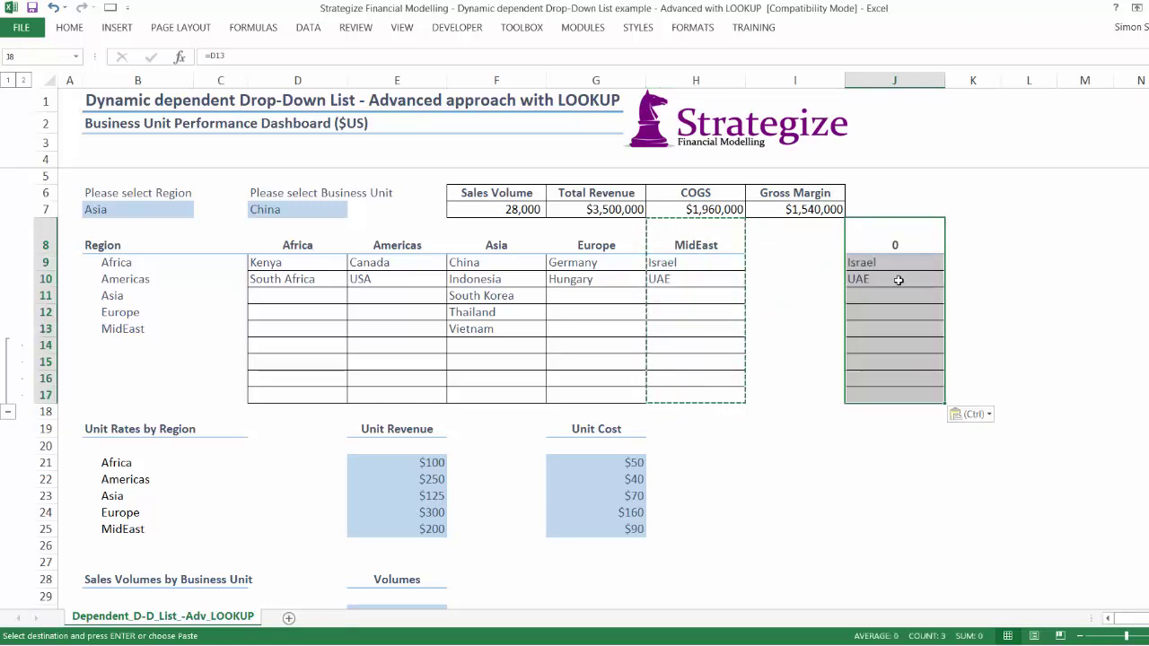
pyautogui.click(893, 241)
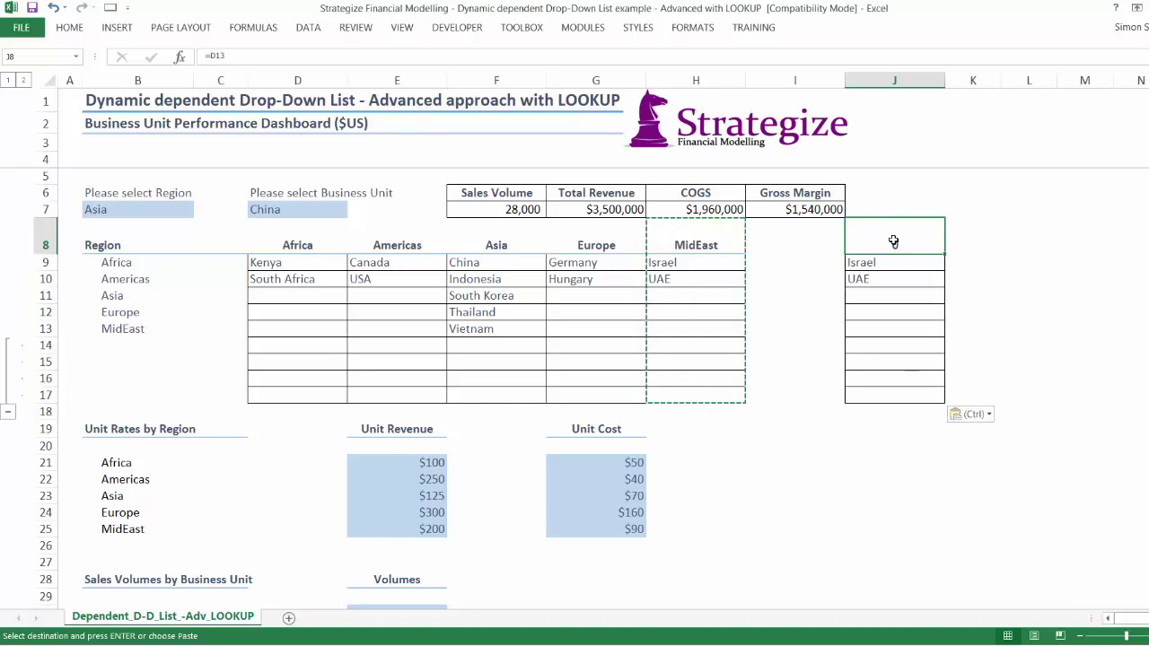
# - Enter =B7 in J8 so the helper header mirrors the chosen region
pyautogui.write('=')
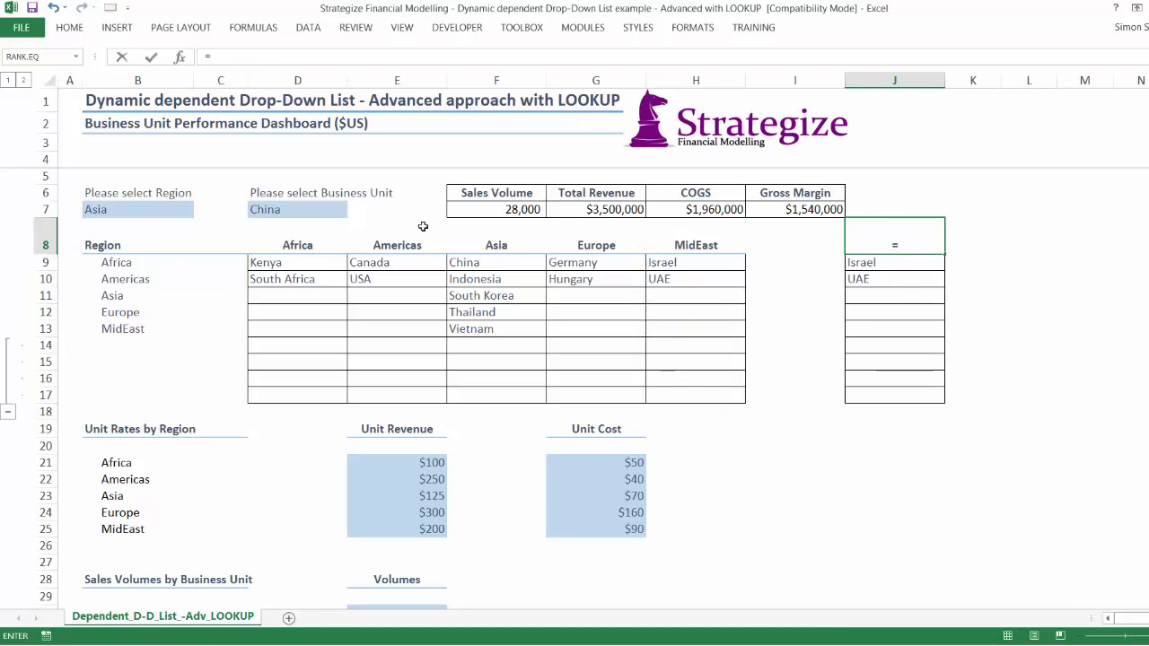
pyautogui.click(148, 207)
pyautogui.press('Return')
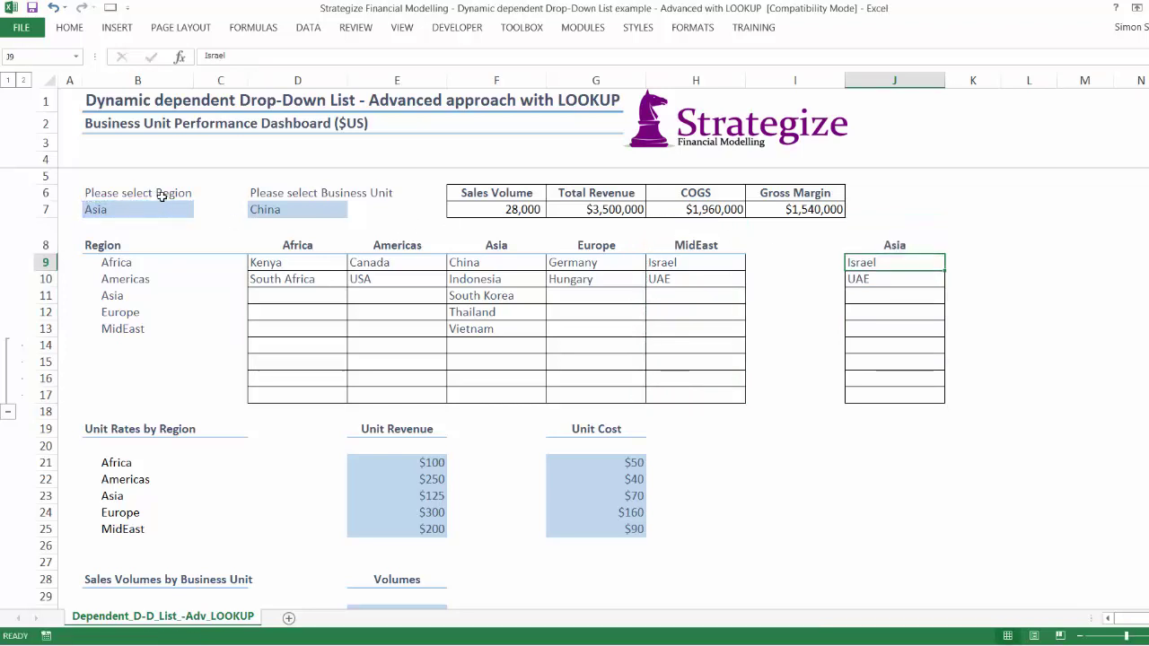
# - Test the header by switching the region to Americas and back to Asia
pyautogui.click(166, 208)
pyautogui.click(201, 210)
pyautogui.click(167, 237)
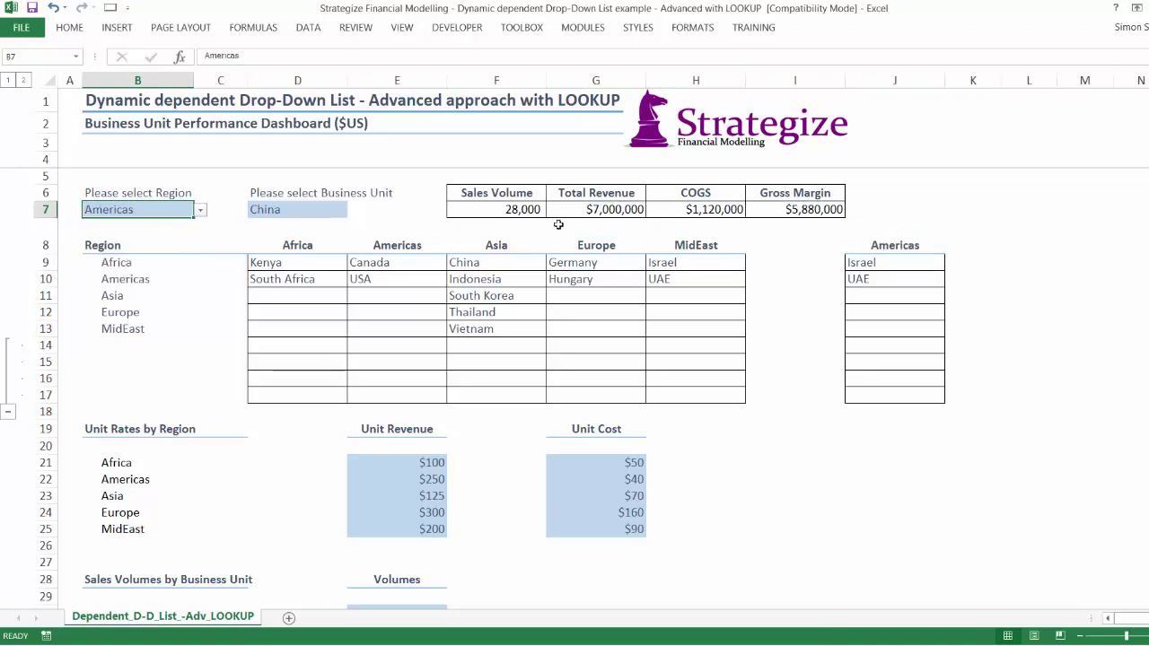
pyautogui.click(274, 209)
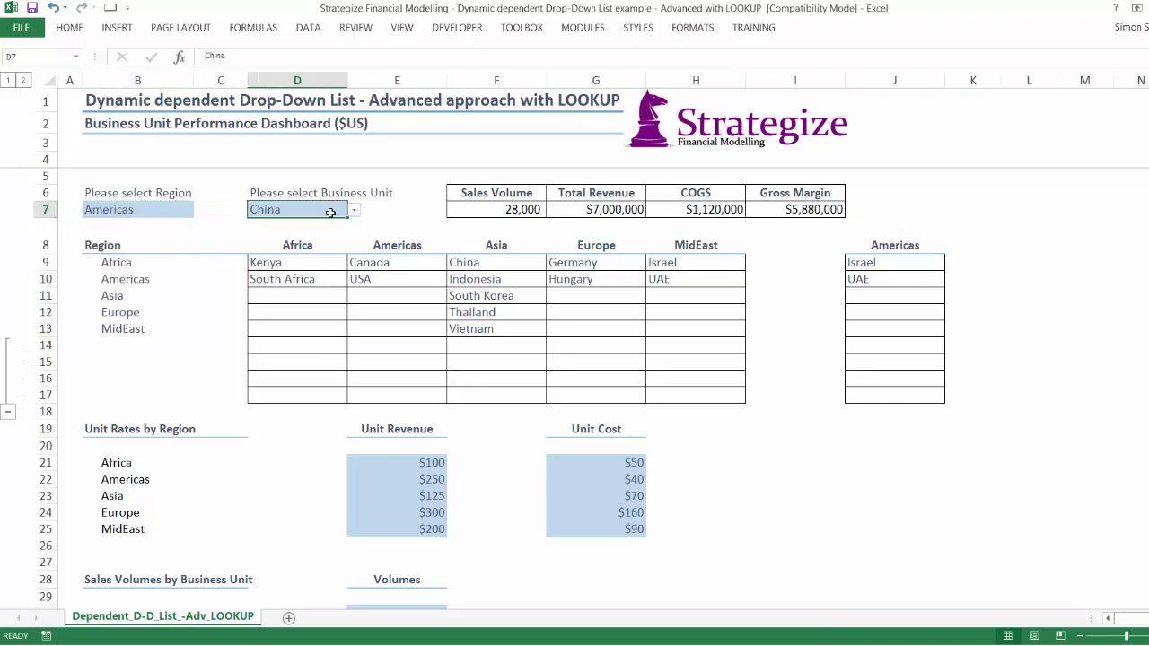
pyautogui.click(135, 209)
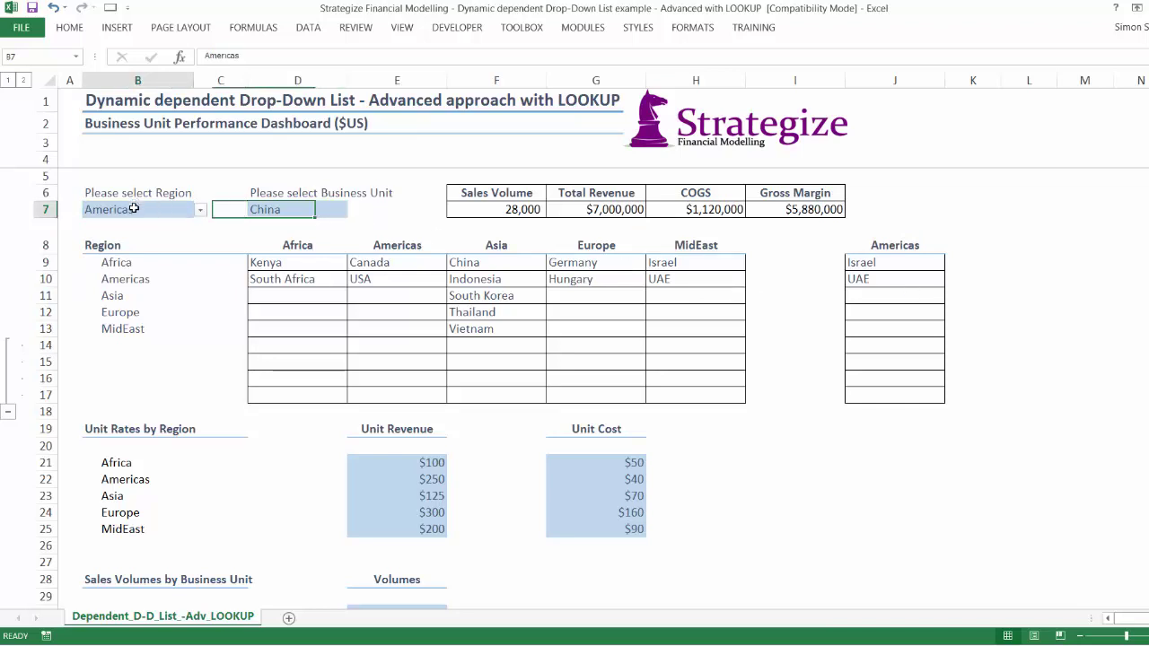
pyautogui.click(199, 210)
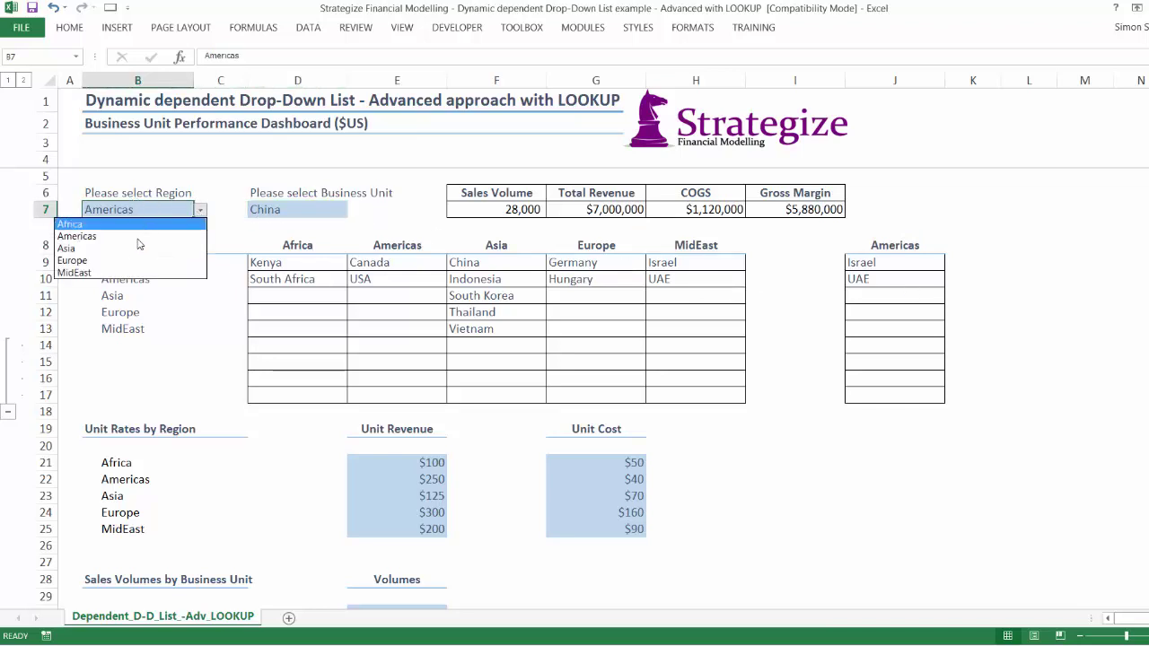
pyautogui.click(140, 247)
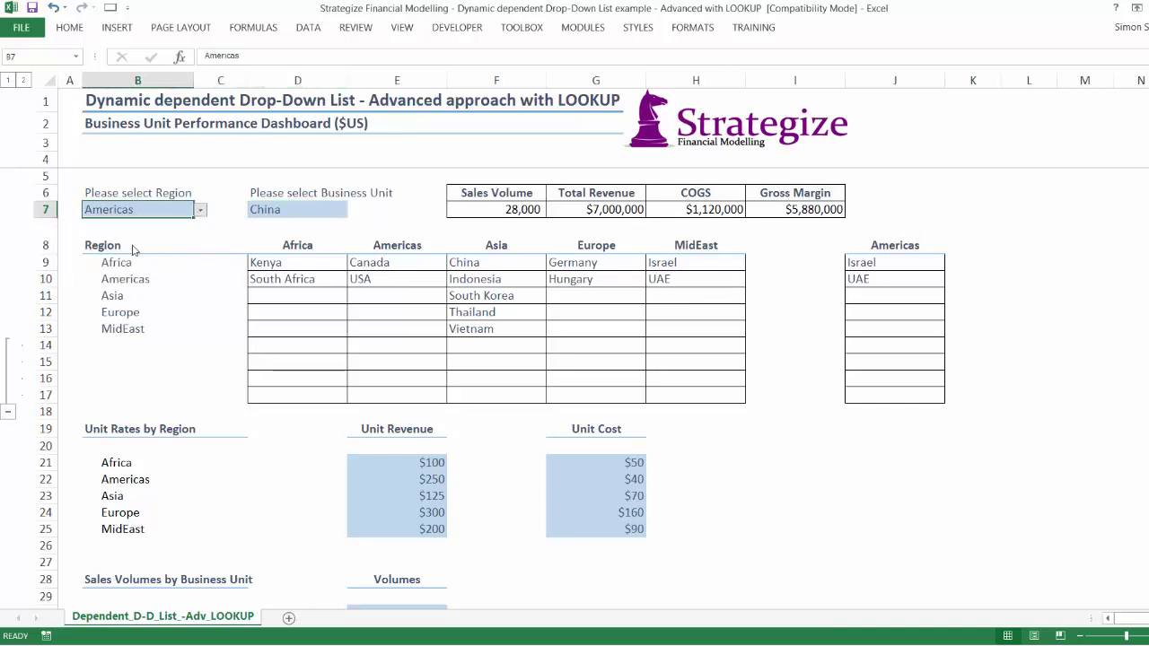
pyautogui.click(862, 264)
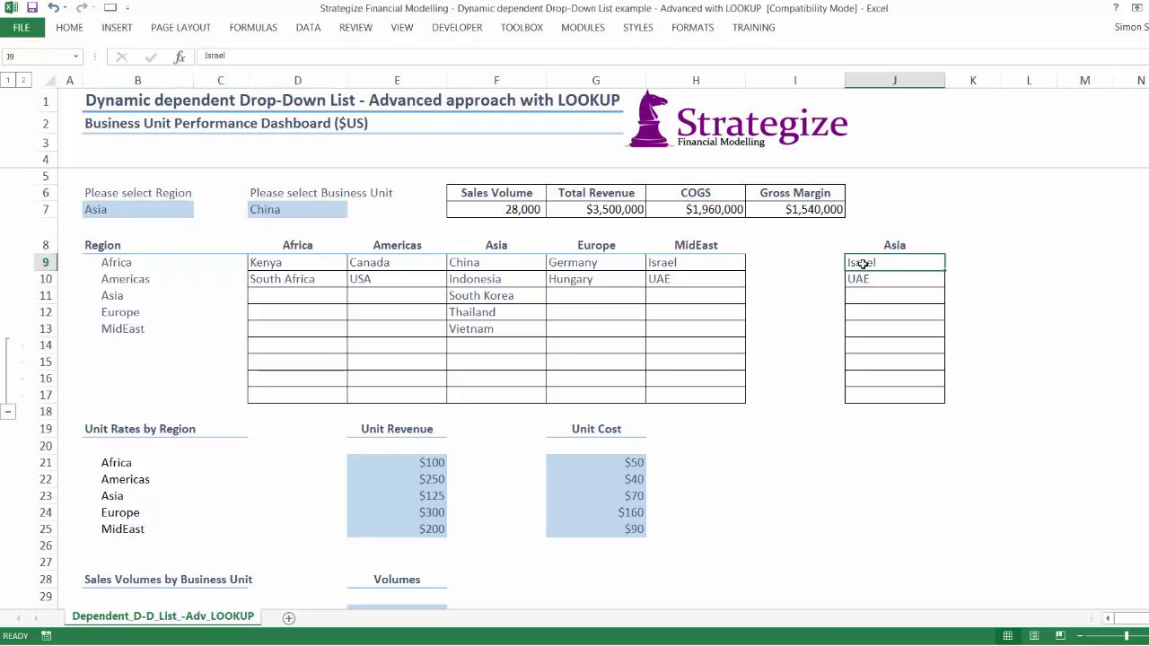
# - Start =LOOKUP in J9 with lookup value $J$8 and lookup range $D$8:$H$8
pyautogui.write('=loo')
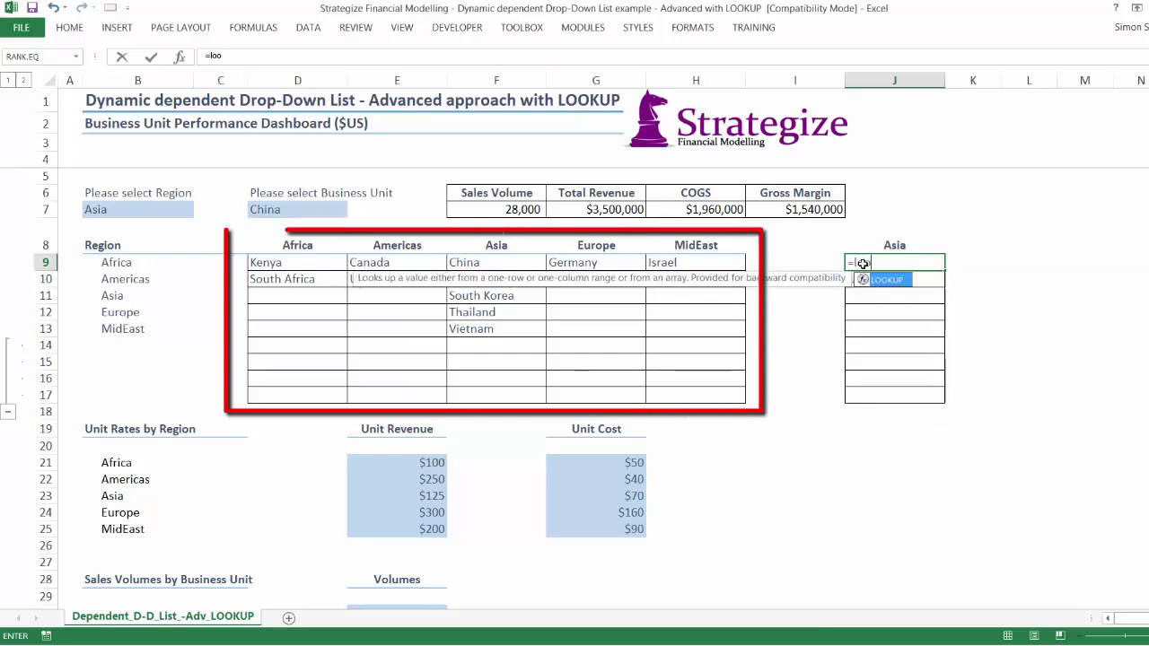
pyautogui.press('Tab')
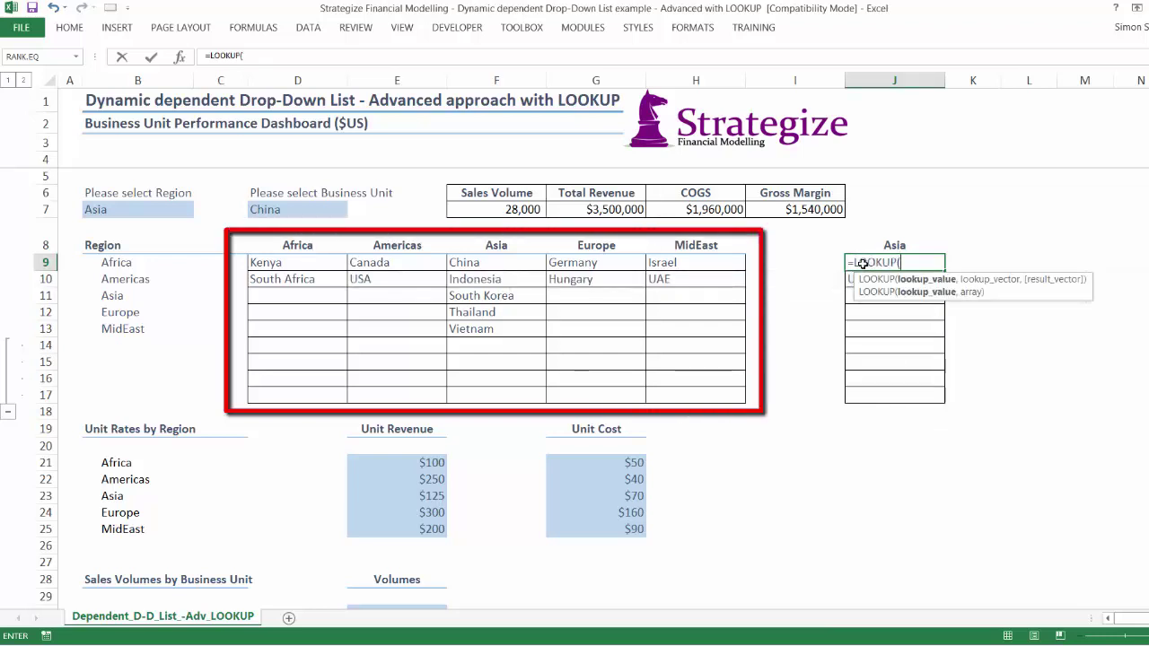
pyautogui.click(865, 243)
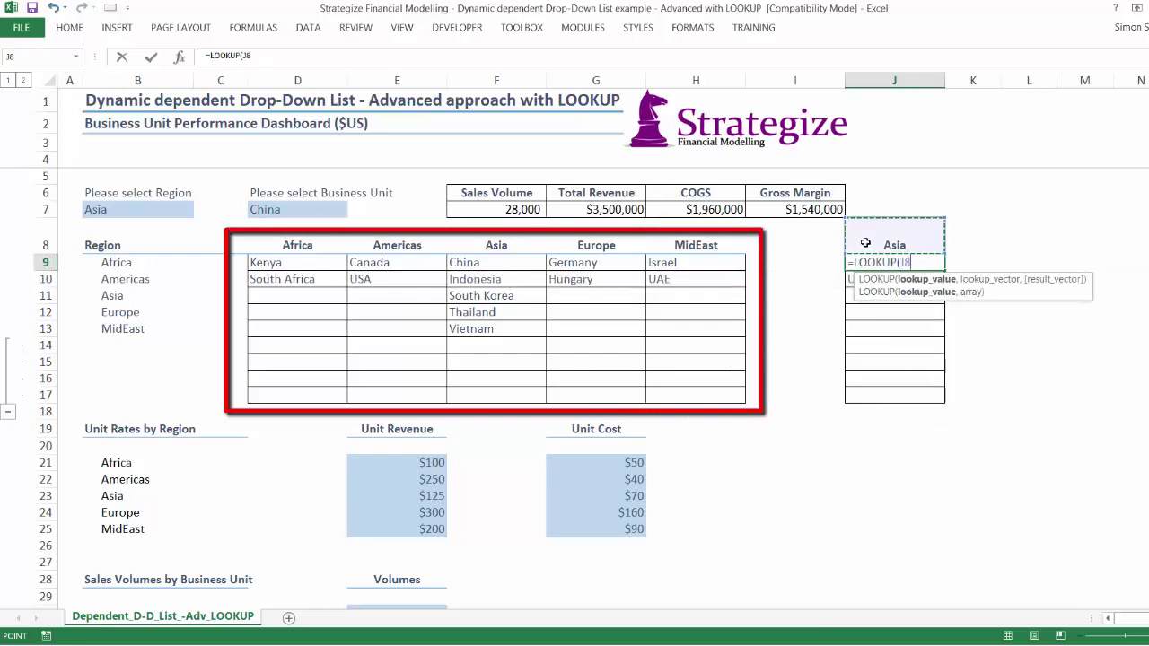
pyautogui.press('F4')
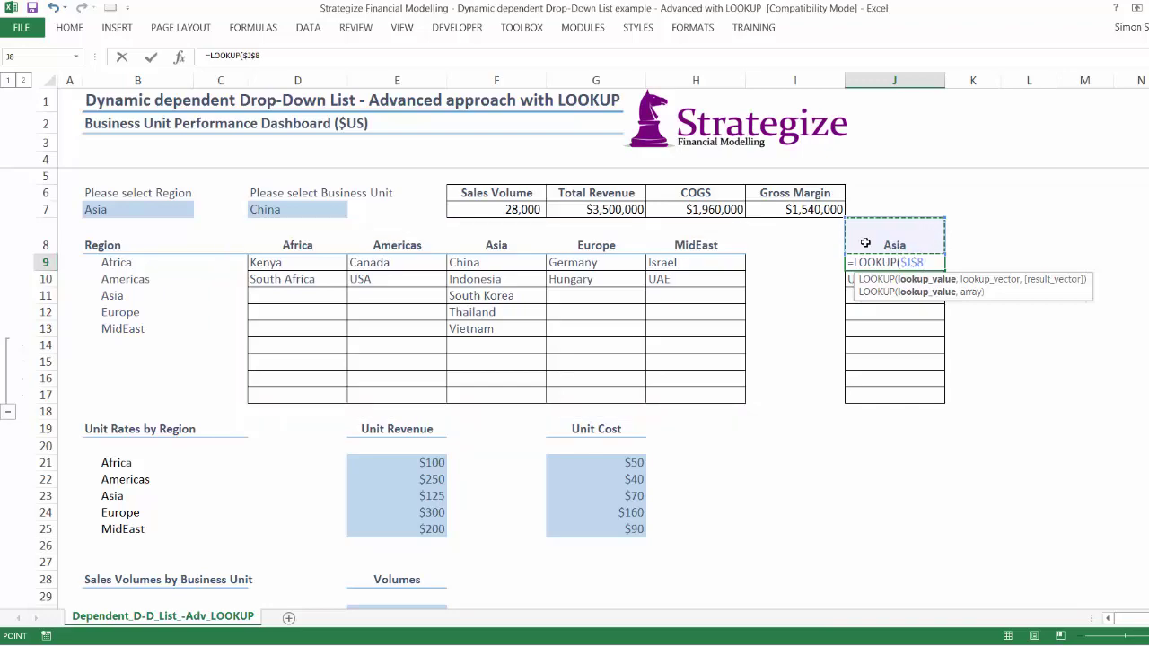
pyautogui.write(',')
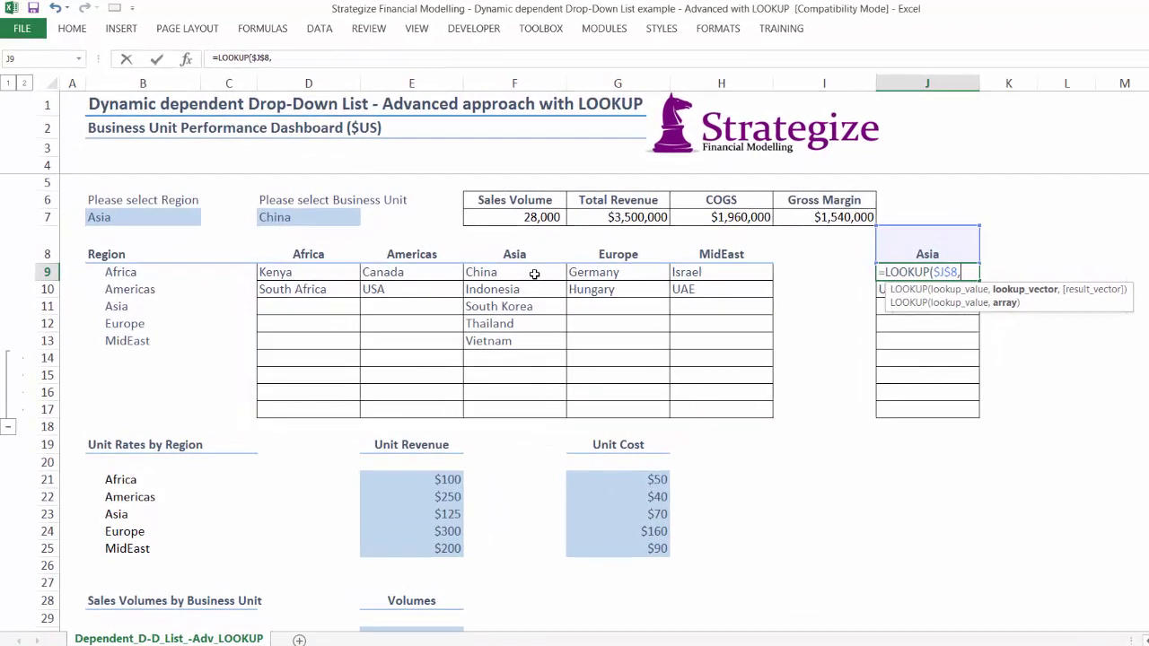
pyautogui.moveTo(298, 259); pyautogui.dragTo(703, 257)
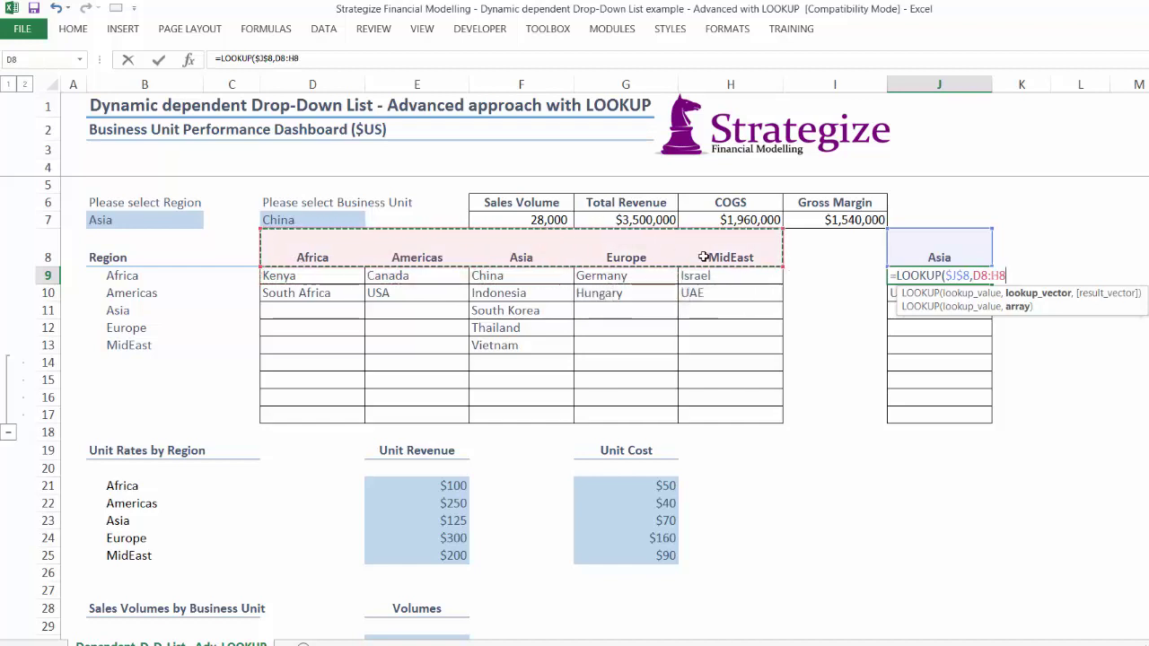
pyautogui.press('F4')
# - Complete the LOOKUP with result range D9:H9 and commit it, returning China
pyautogui.write(',')
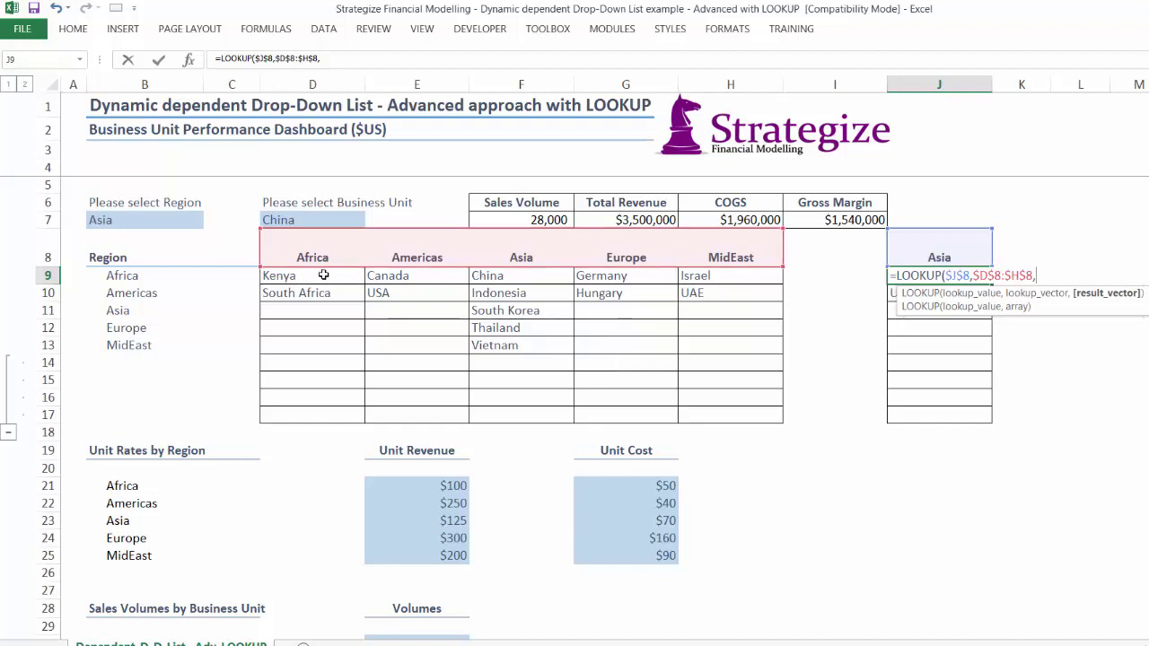
pyautogui.moveTo(320, 276); pyautogui.dragTo(694, 276)
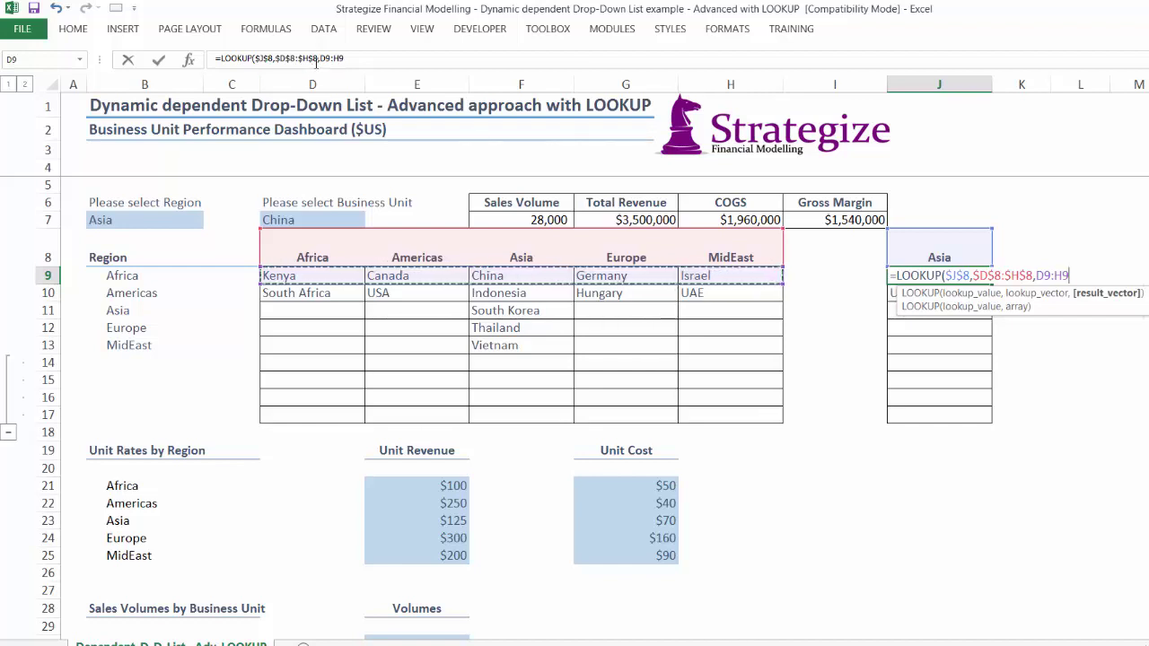
pyautogui.press('F4')
pyautogui.press('F4')
pyautogui.press('F4')
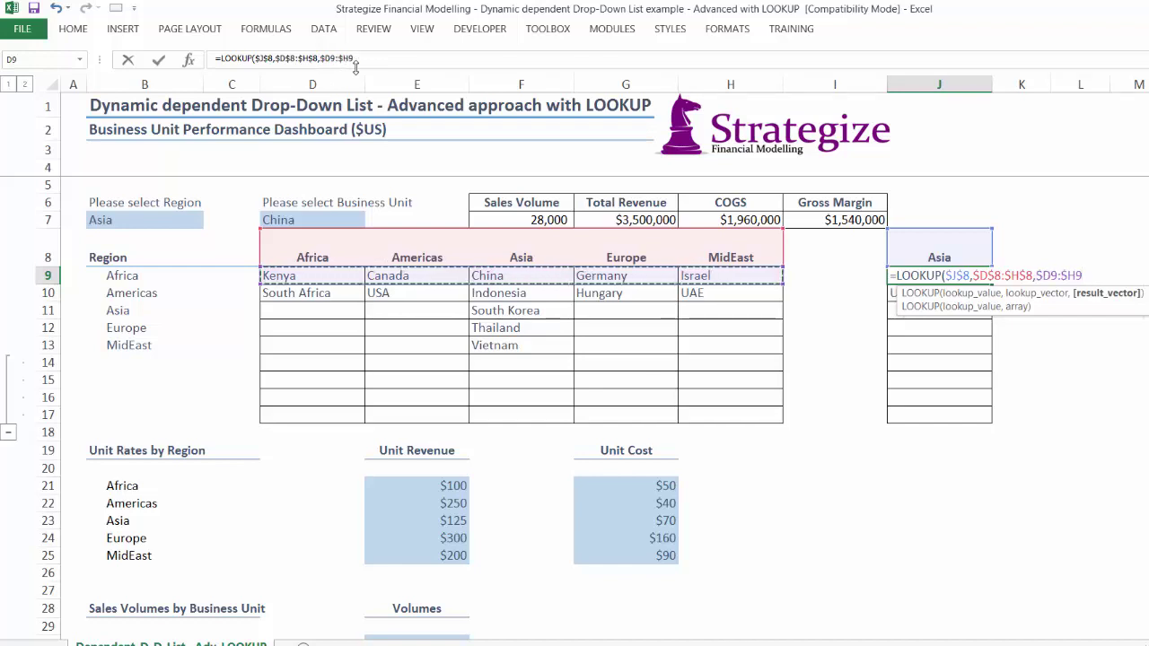
pyautogui.click(364, 58)
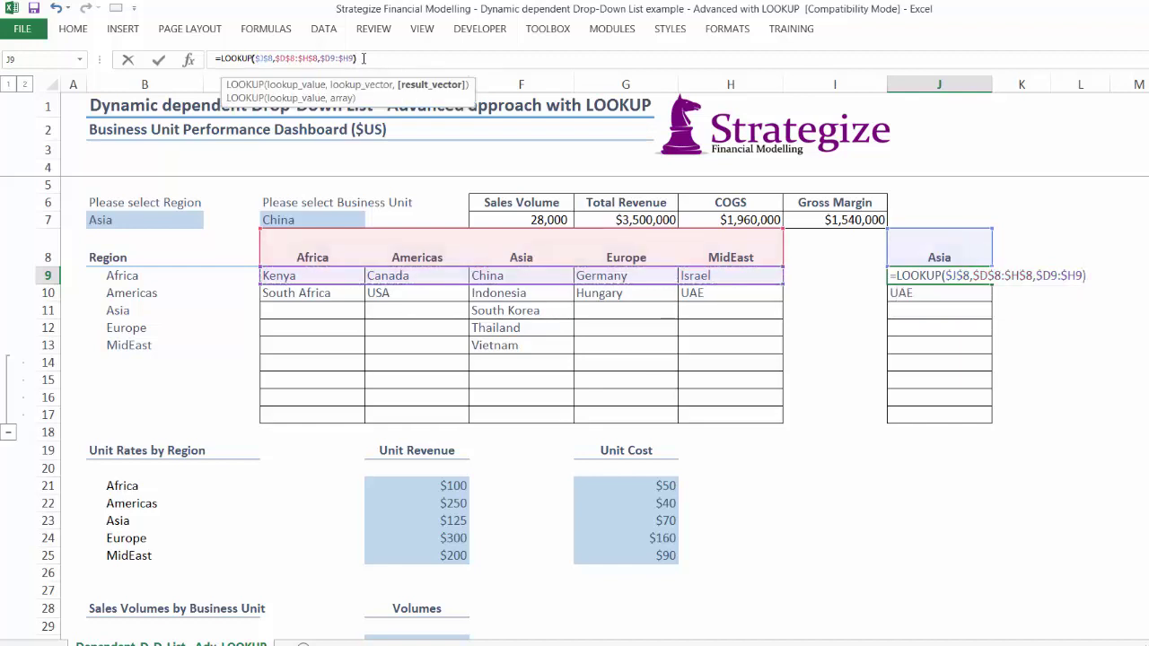
pyautogui.press('Return')
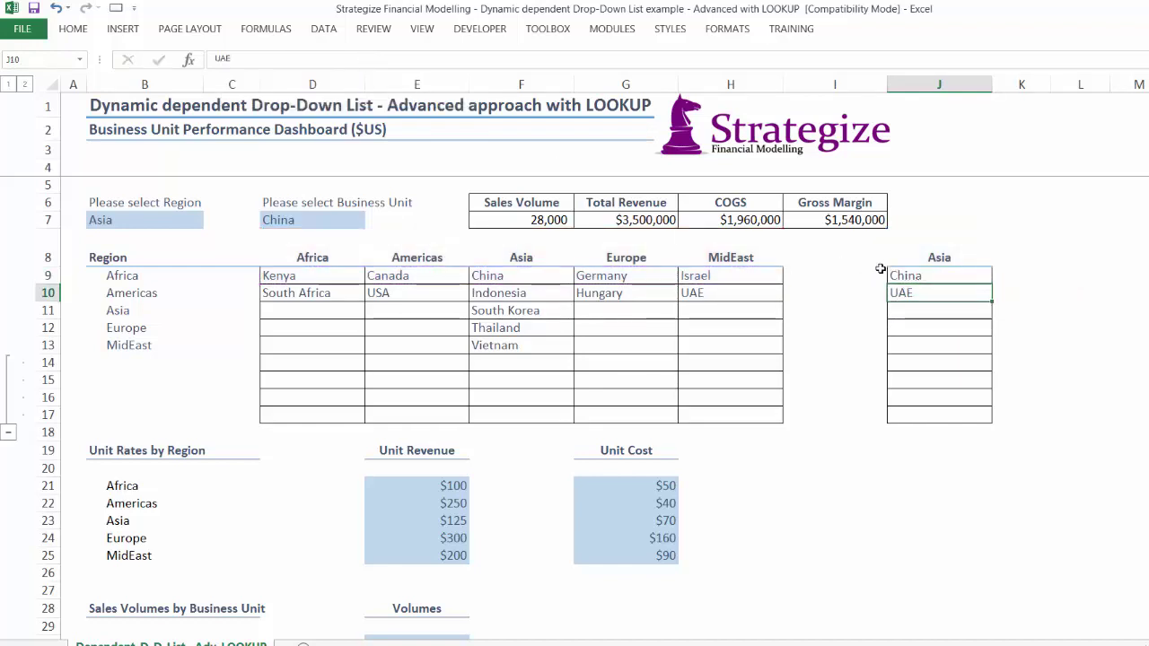
pyautogui.click(928, 276)
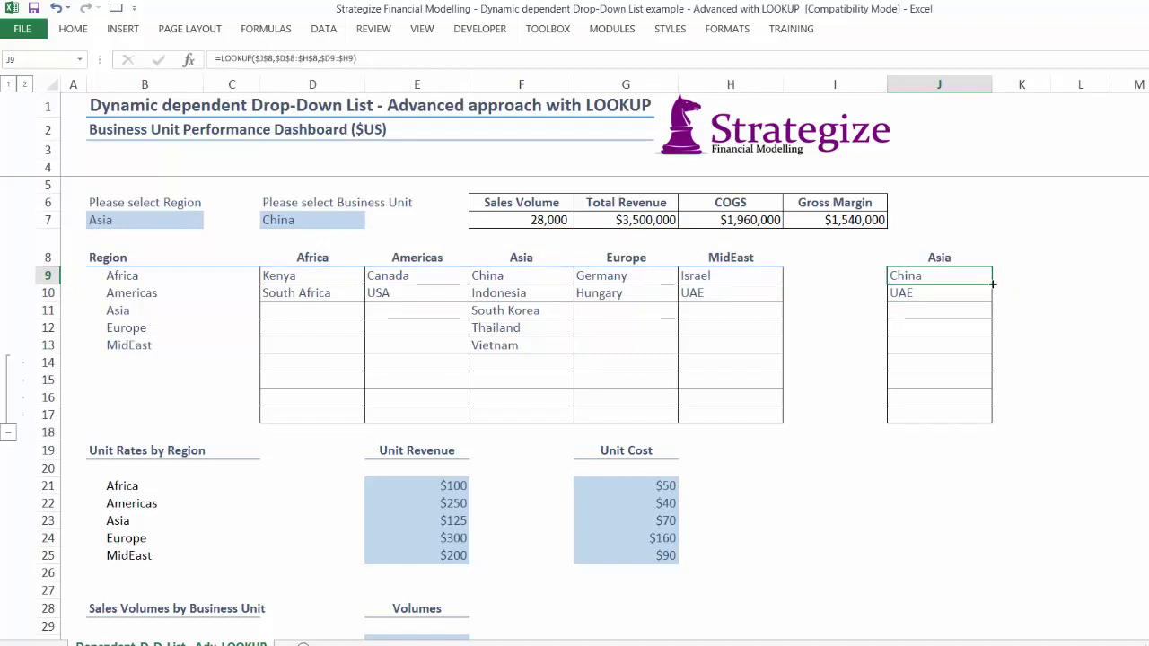
# - Fill the J9 LOOKUP down to J17, test with Americas (Canada, USA), and open Format Cells on J9:J17
pyautogui.moveTo(992, 284); pyautogui.dragTo(993, 419)
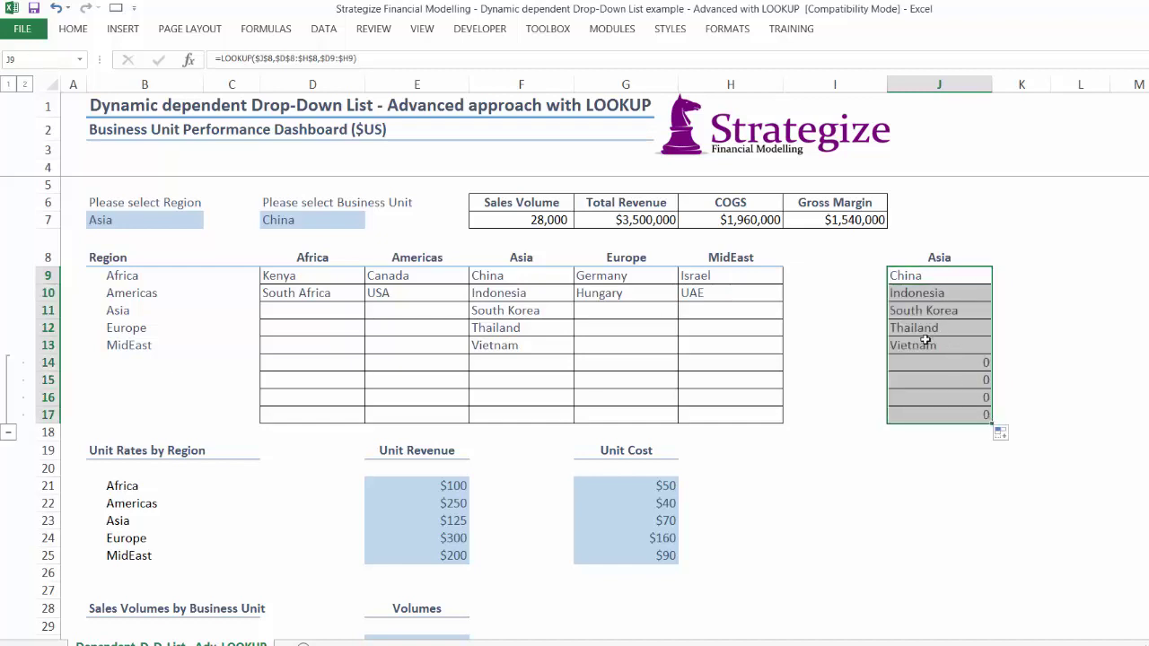
pyautogui.click(185, 219)
pyautogui.click(212, 223)
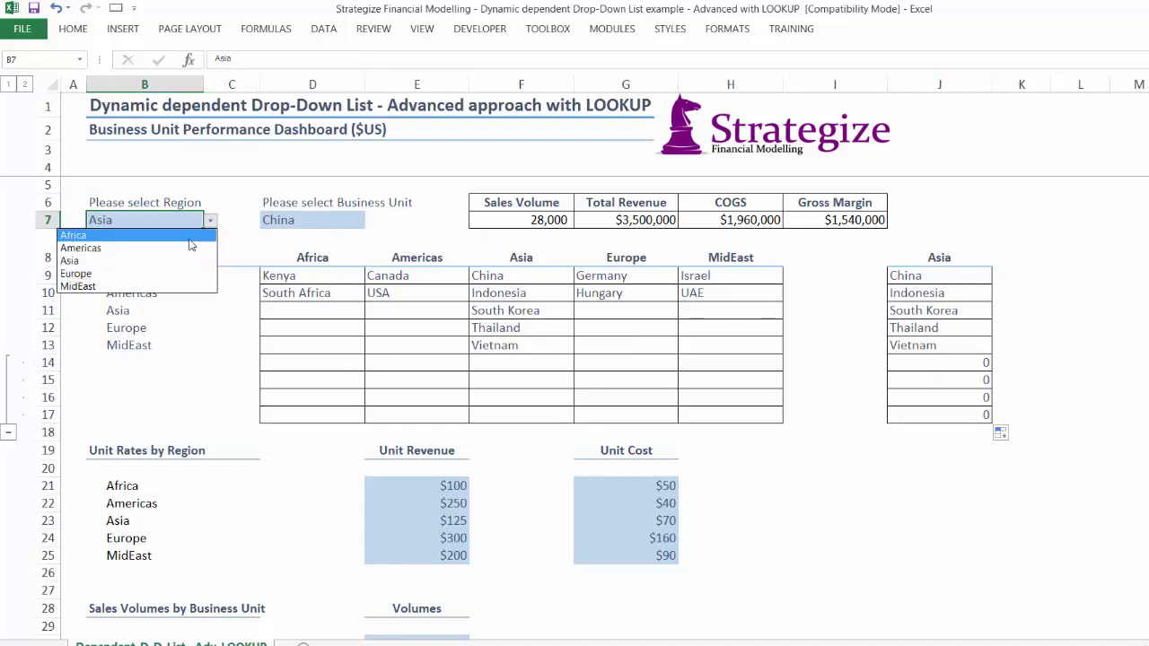
pyautogui.click(186, 254)
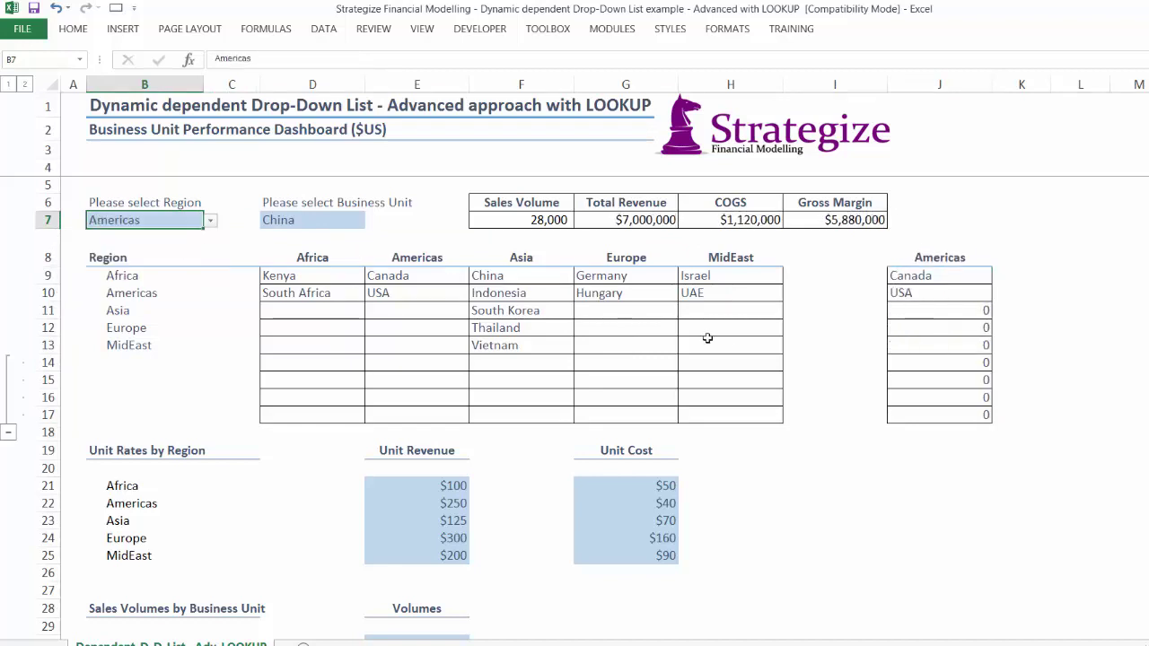
pyautogui.moveTo(907, 272); pyautogui.dragTo(912, 411)
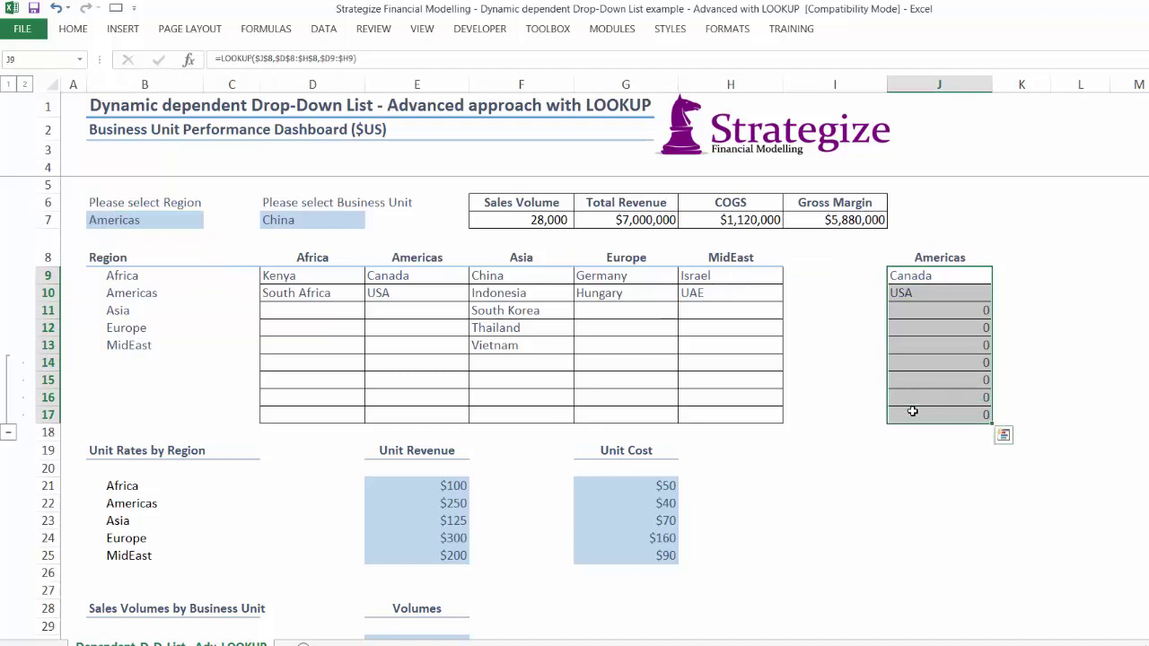
pyautogui.hotkey('ctrl', '1')
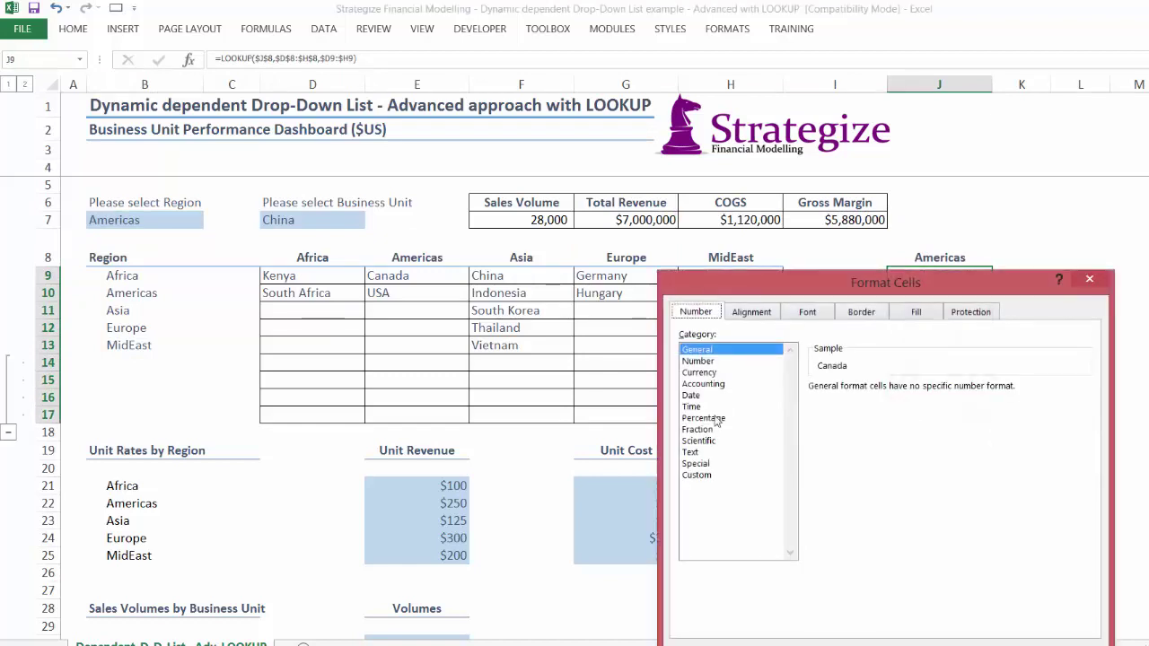
# - Apply custom number format ;;; to J9:J17 so the zeros are hidden
pyautogui.click(698, 475)
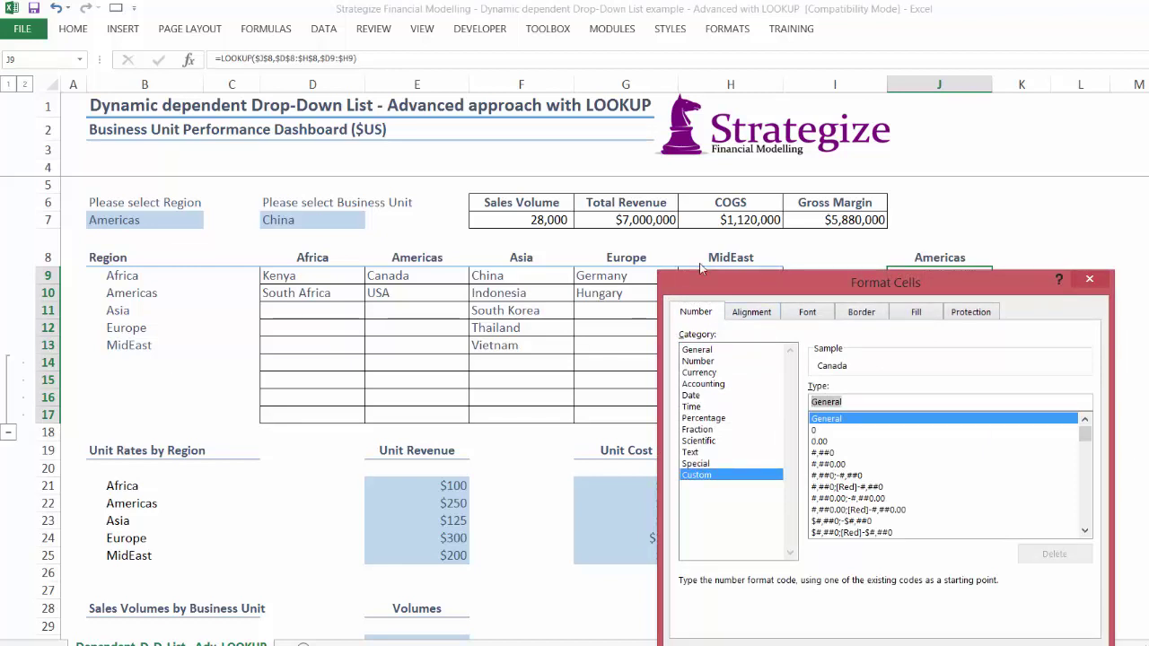
pyautogui.moveTo(701, 268); pyautogui.dragTo(371, 196)
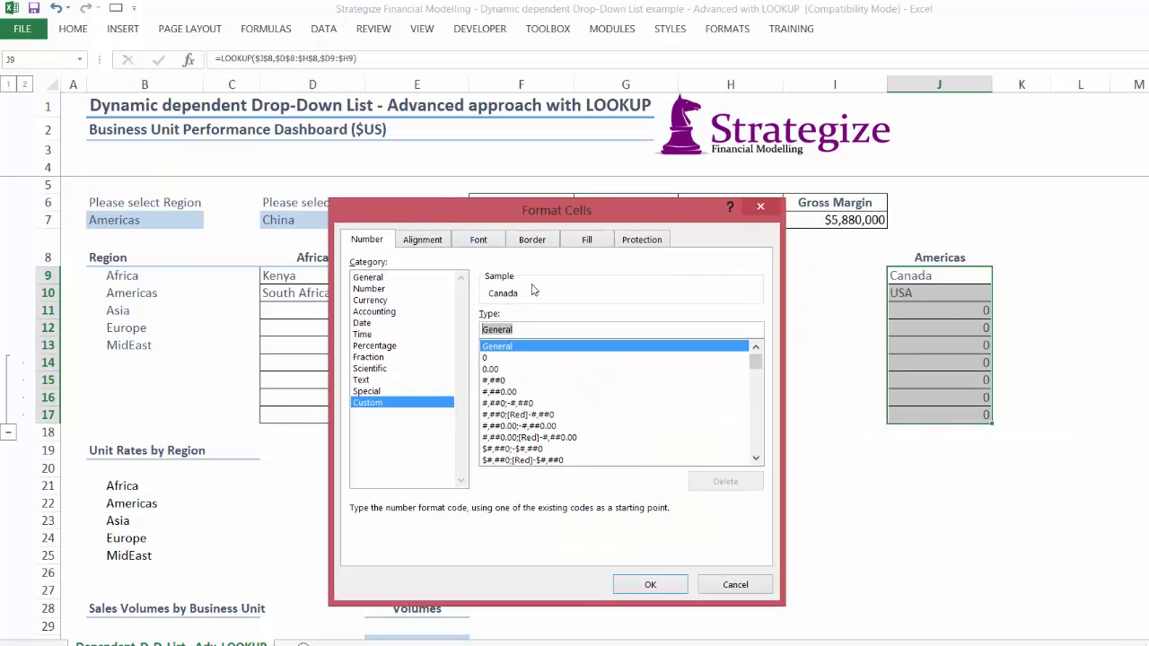
pyautogui.write(';;;')
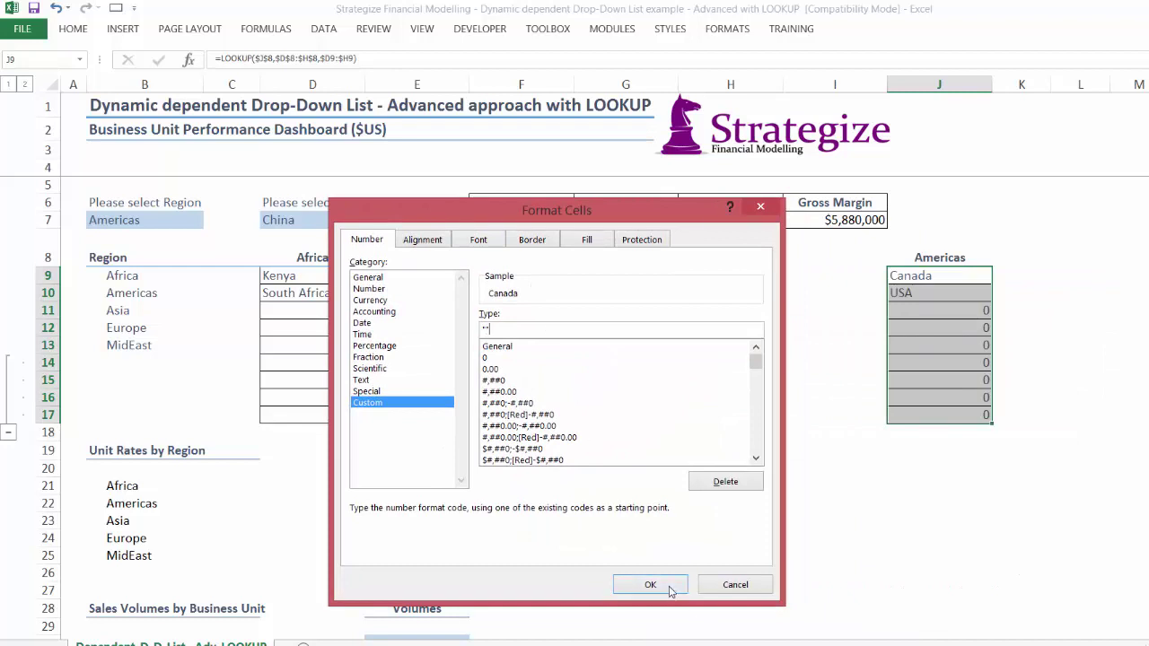
pyautogui.click(650, 585)
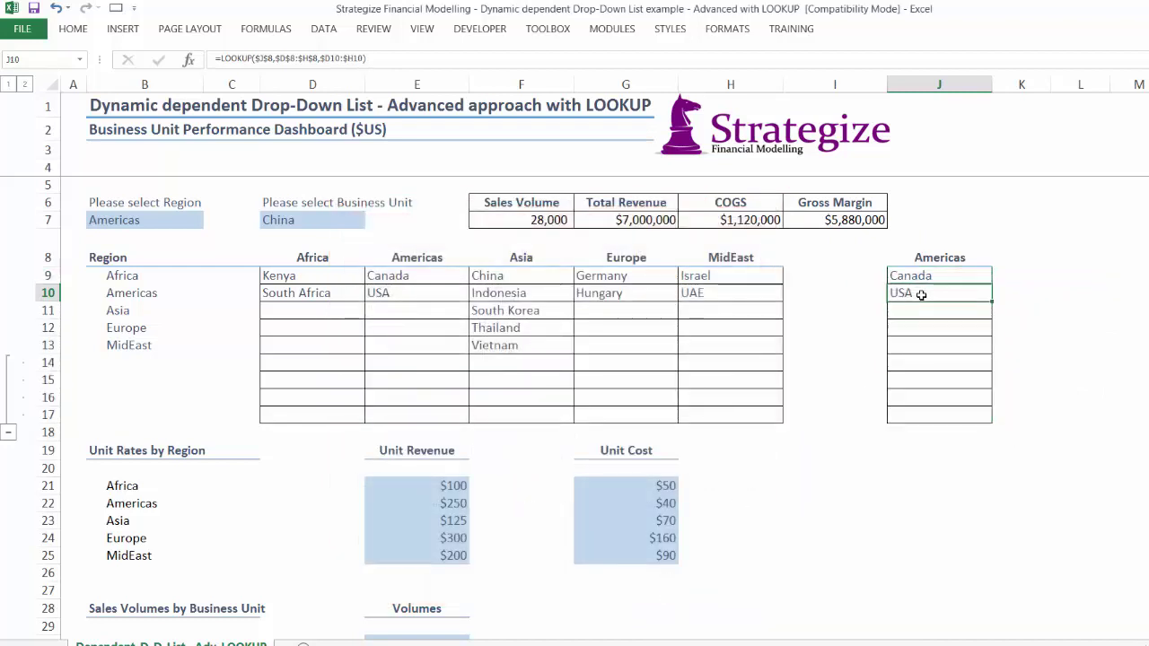
pyautogui.click(708, 275)
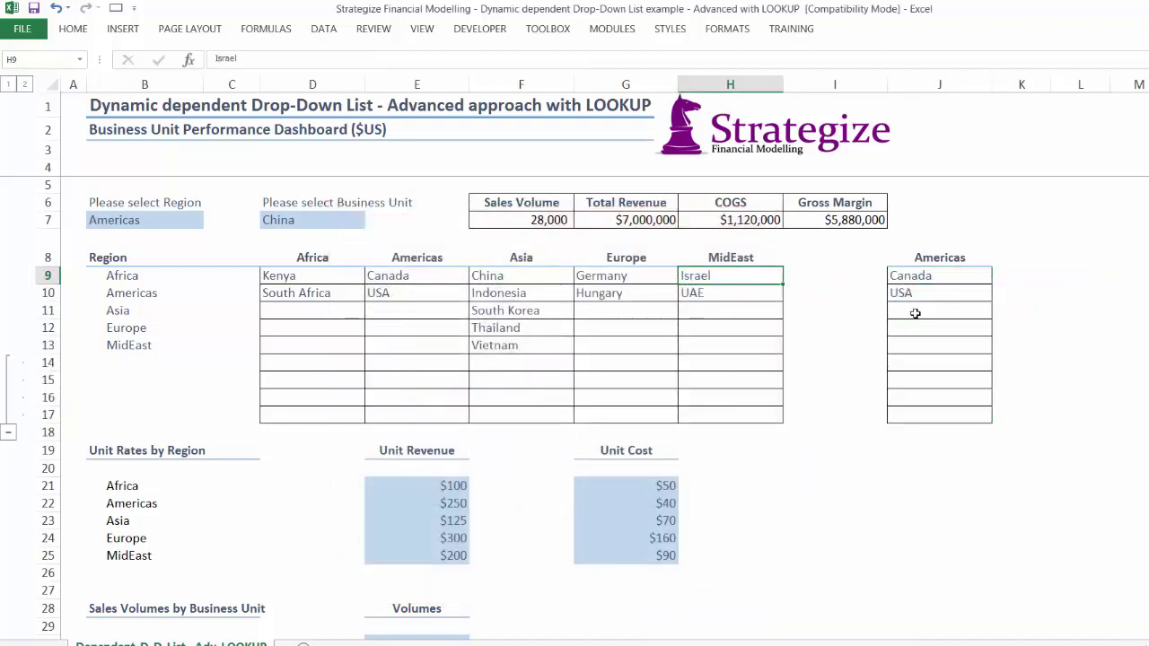
# - Switch the region to Europe and check that J9's formula now lists Germany and Hungary
pyautogui.click(150, 220)
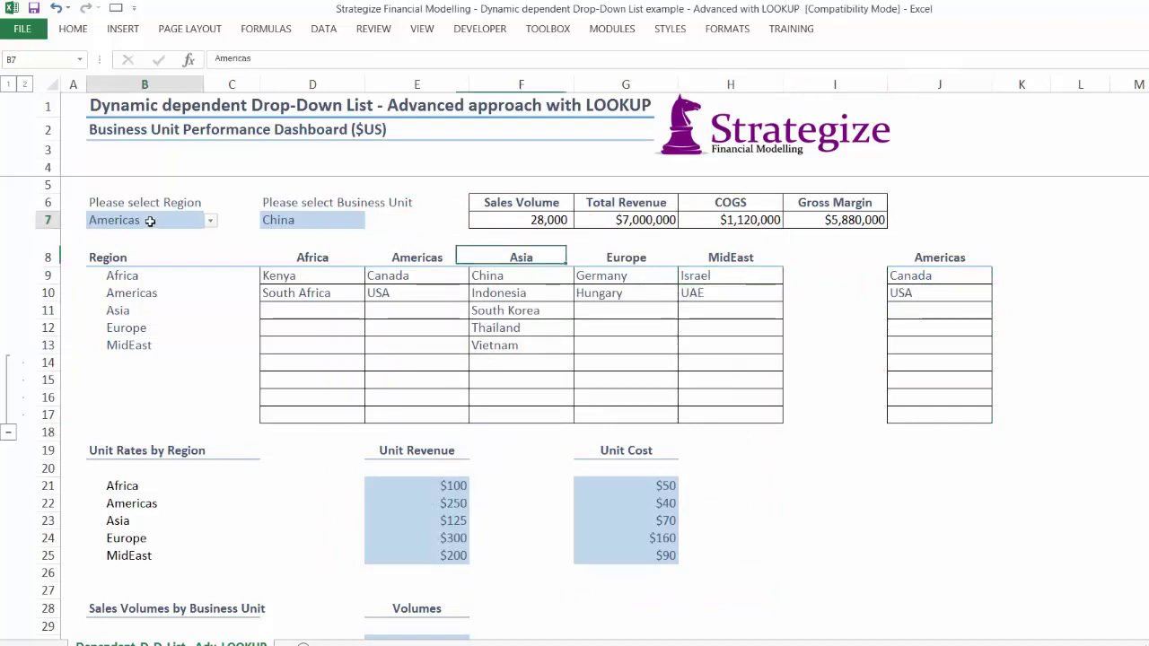
pyautogui.click(210, 220)
pyautogui.click(171, 273)
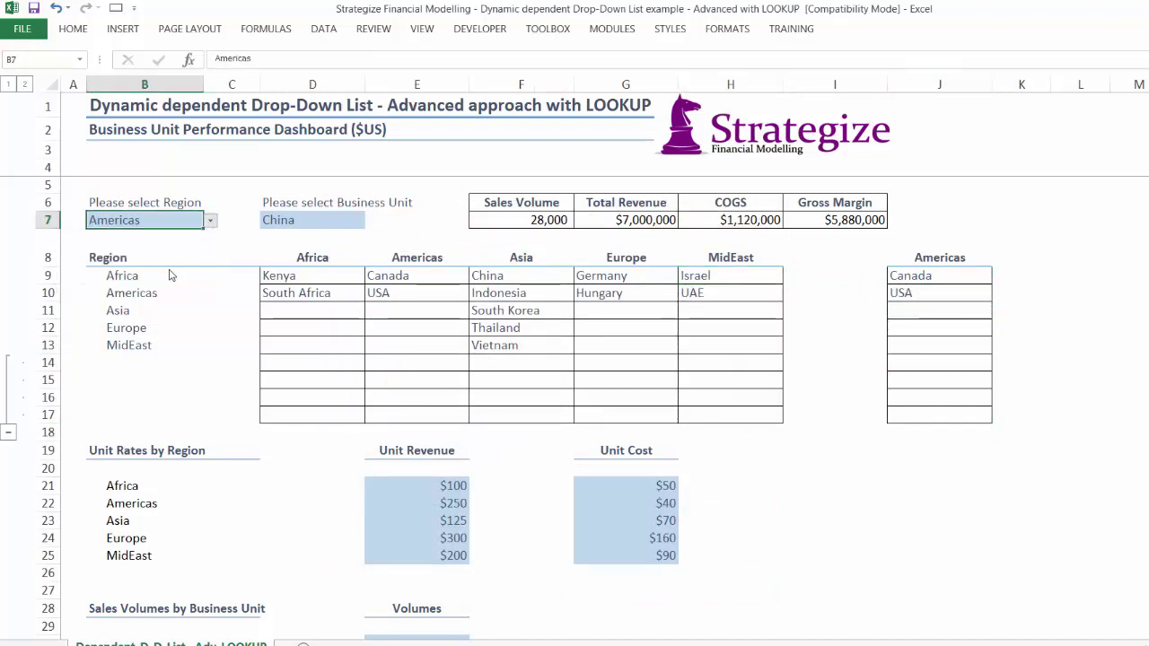
pyautogui.click(950, 273)
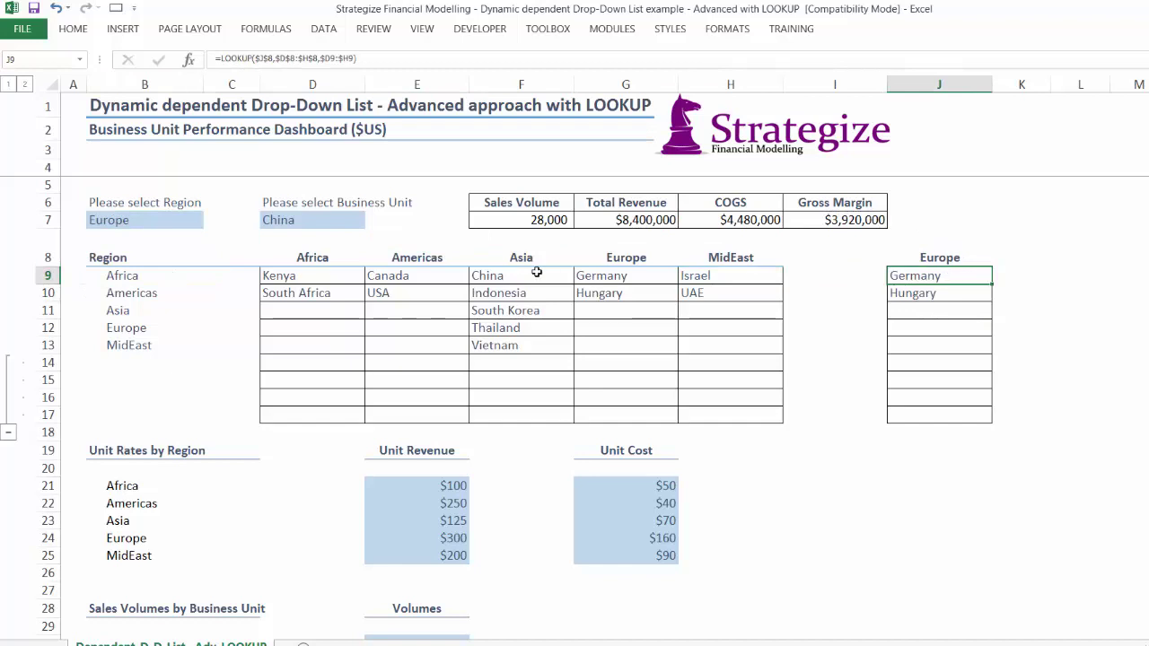
pyautogui.click(297, 221)
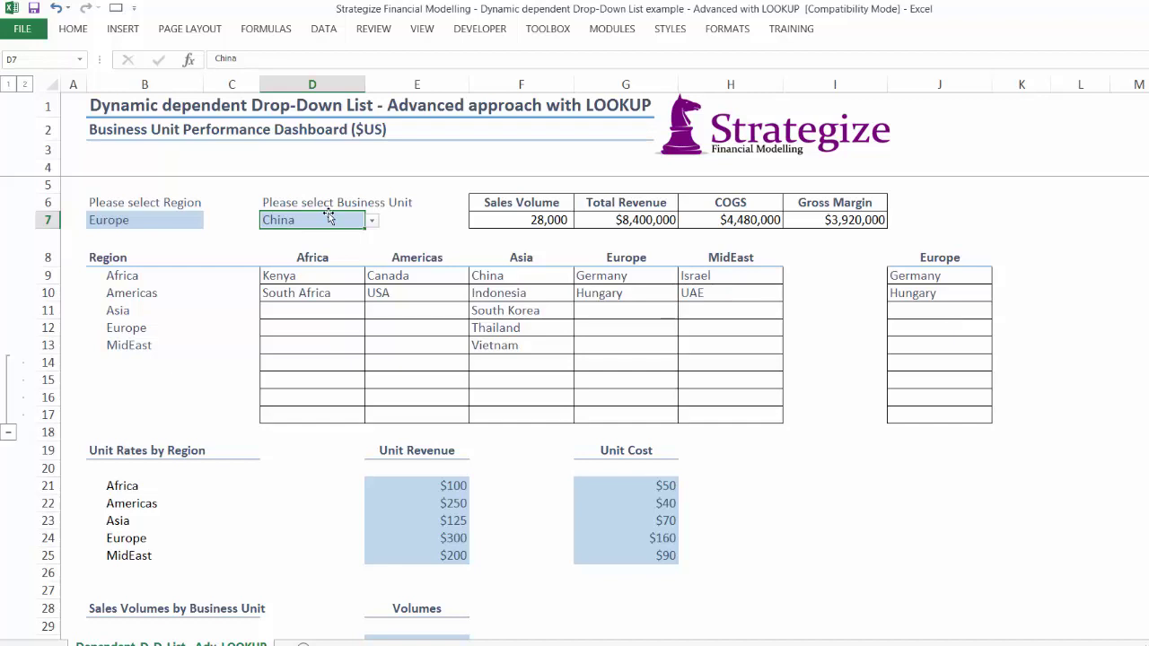
# - Define a new name listBusUnits and start replacing its $D$7 reference with an =OFFSET( formula
pyautogui.click(279, 31)
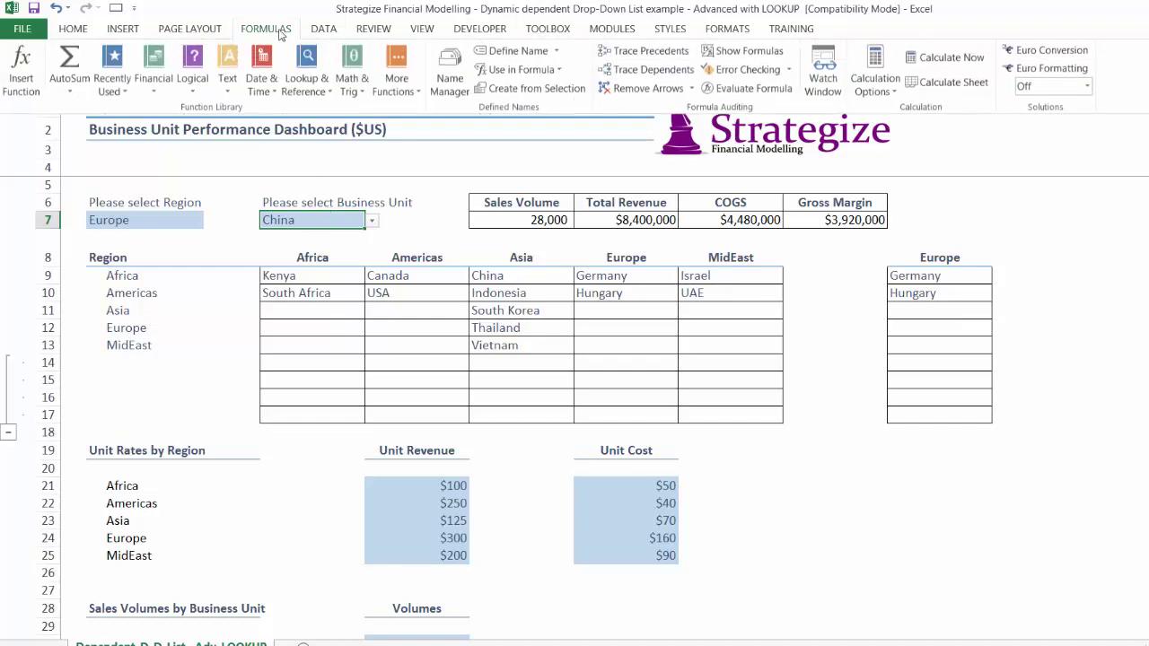
pyautogui.click(449, 72)
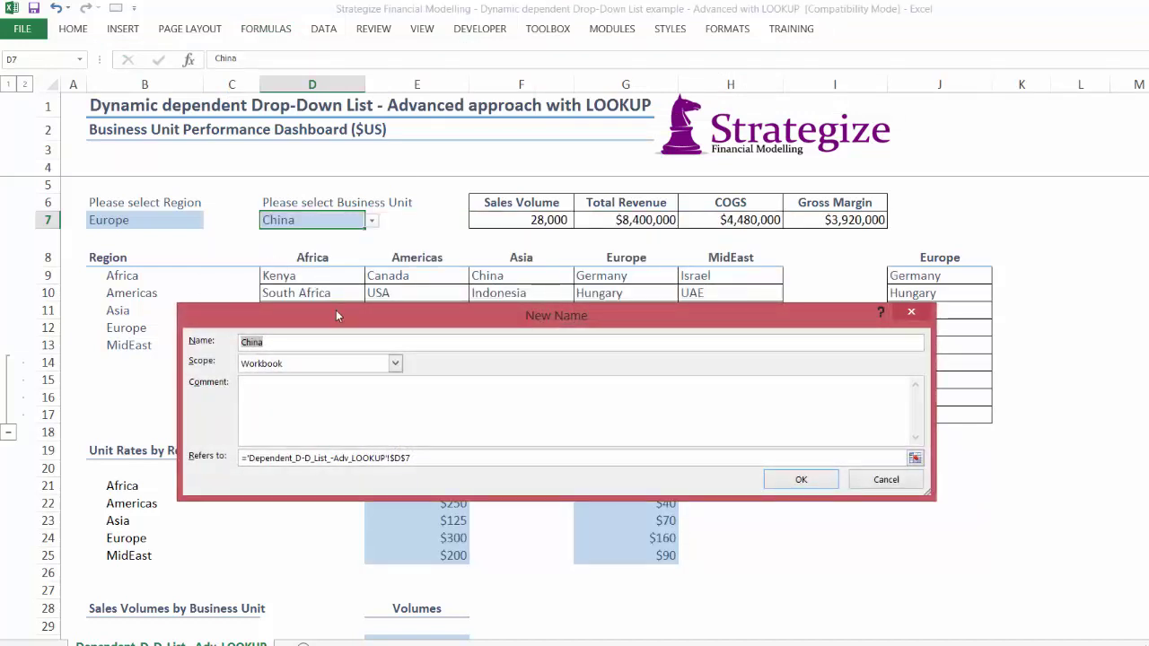
pyautogui.moveTo(335, 314); pyautogui.dragTo(422, 442)
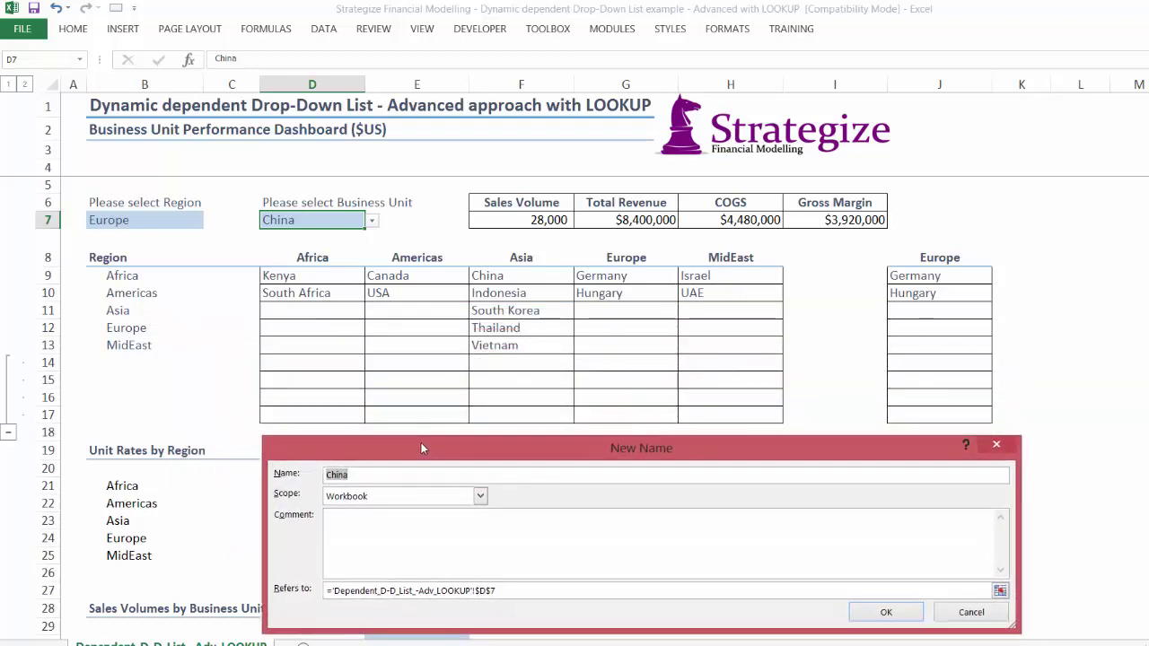
pyautogui.write('l')
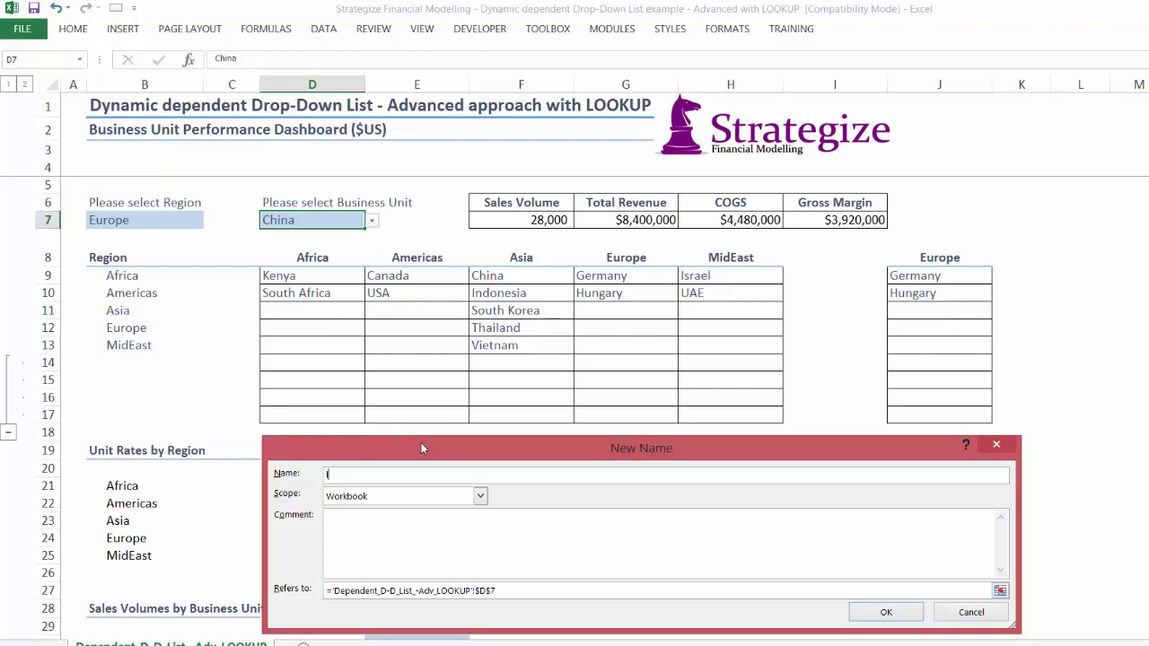
pyautogui.write('istBusUnits')
pyautogui.press('Tab')
pyautogui.press('Tab')
pyautogui.press('Tab')
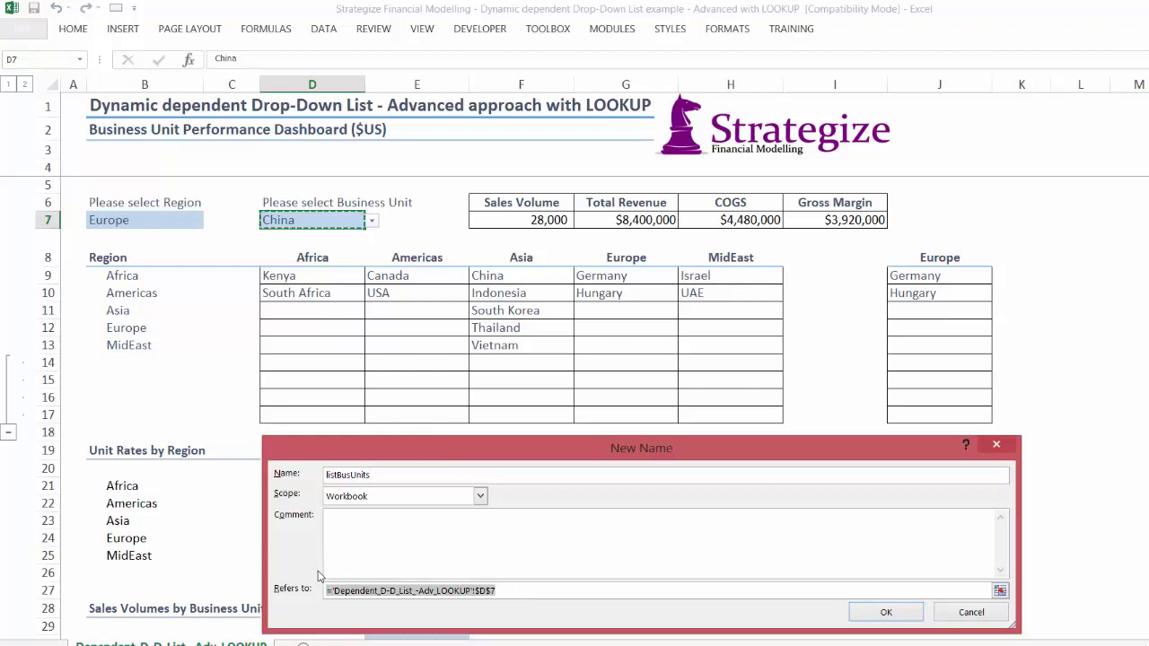
pyautogui.write('=OFFSET(')
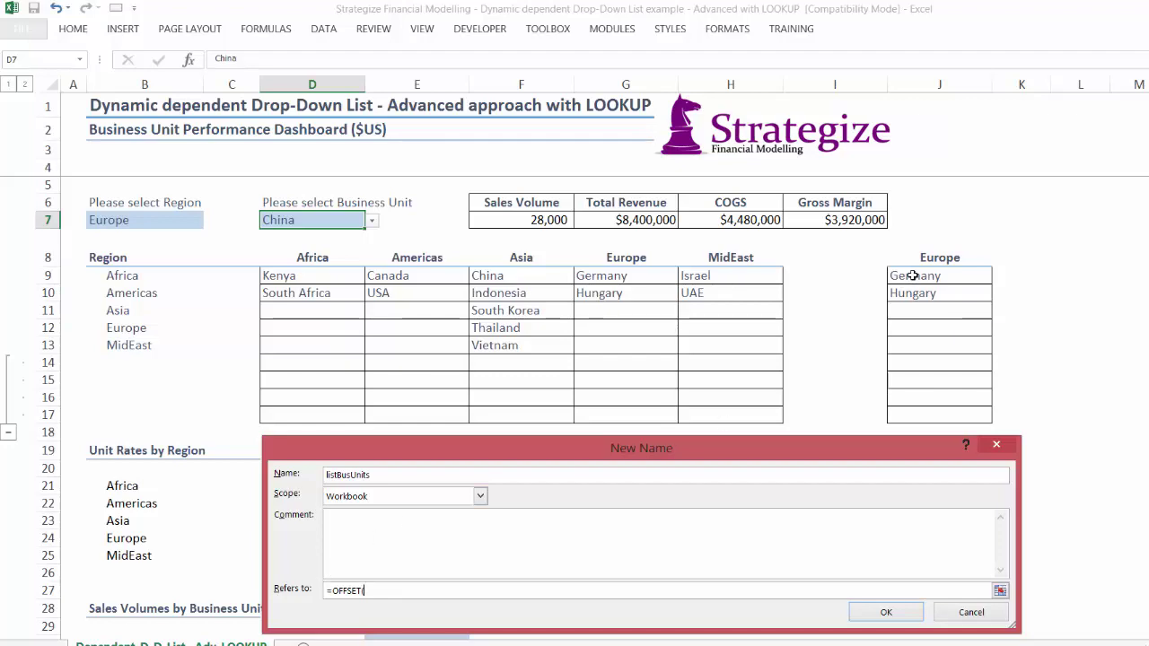
# - Make listBusUnits refer to =OFFSET($J$9,0,0,COUNTA($J$8:$J$17)-1-COUNTIF($J$9:$J$17,0)) and confirm it
pyautogui.click(912, 275)
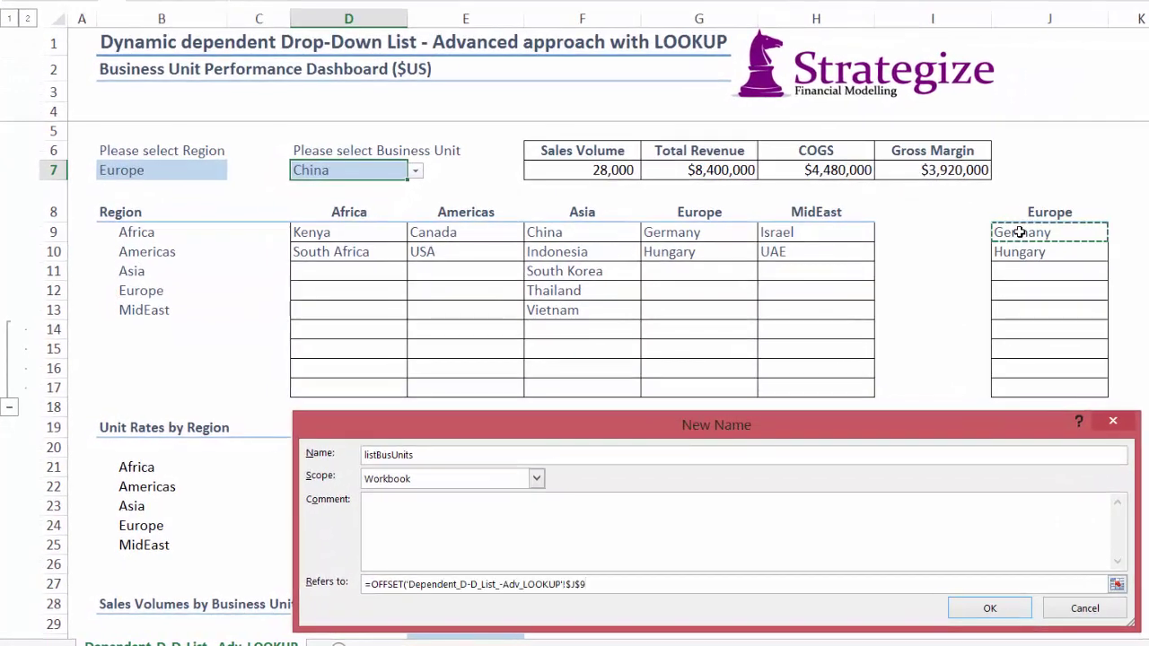
pyautogui.write(',')
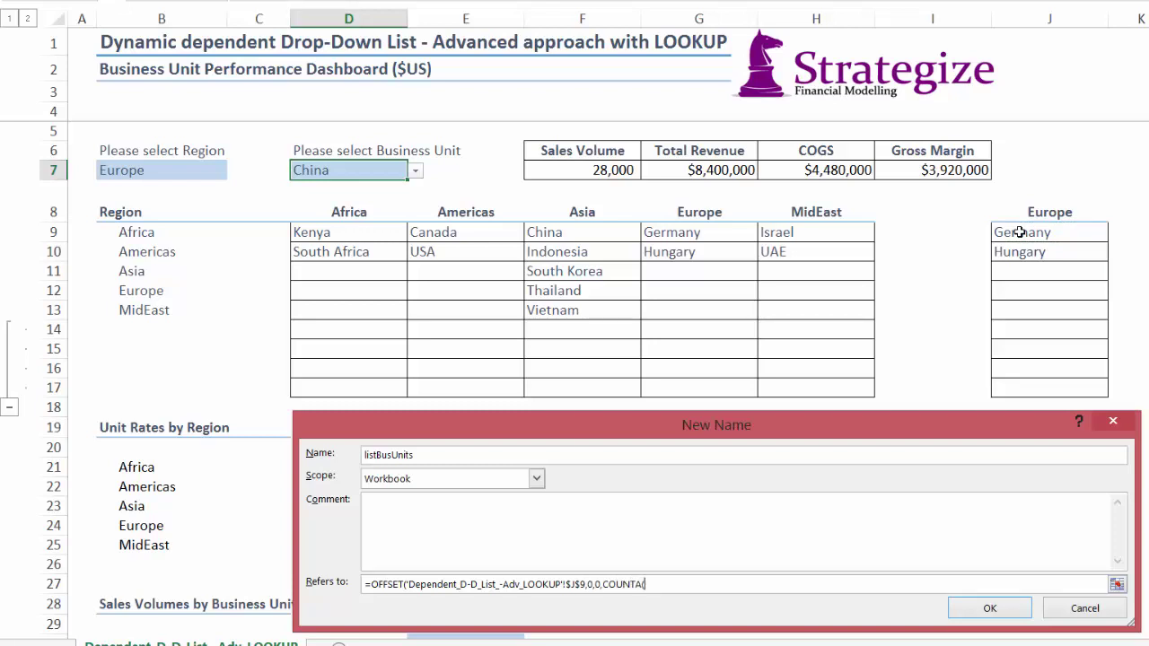
pyautogui.write('0,0,COUNTA(')
pyautogui.moveTo(1026, 212); pyautogui.dragTo(1045, 385)
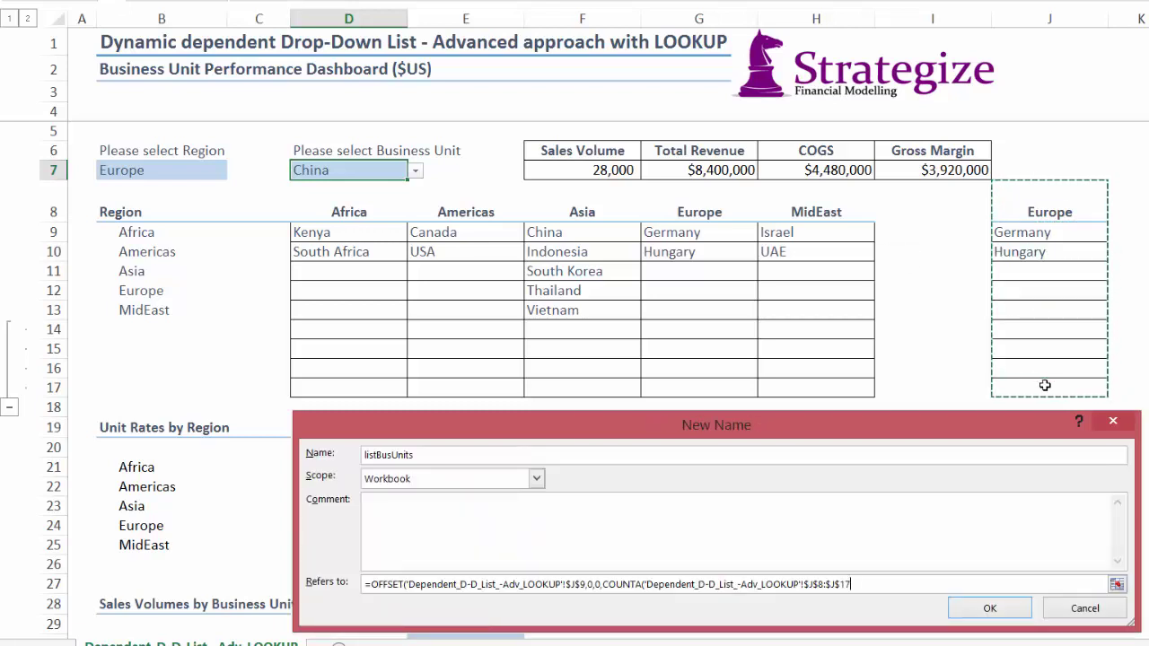
pyautogui.write(')-1-')
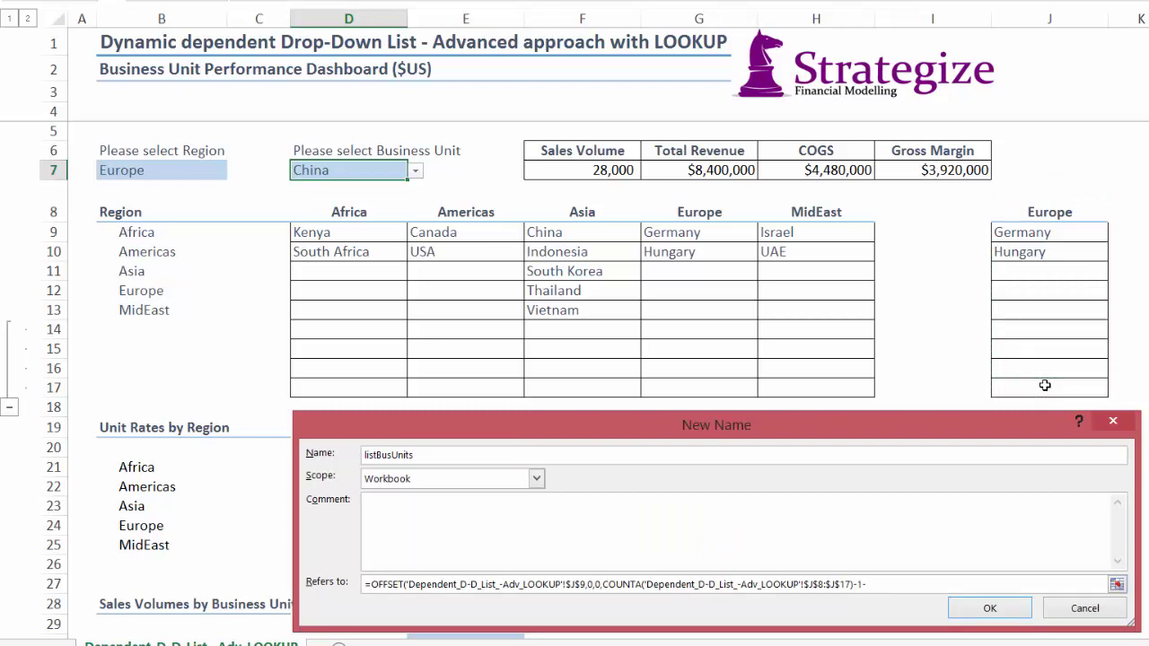
pyautogui.write('COUNTIF(')
pyautogui.click(1021, 231)
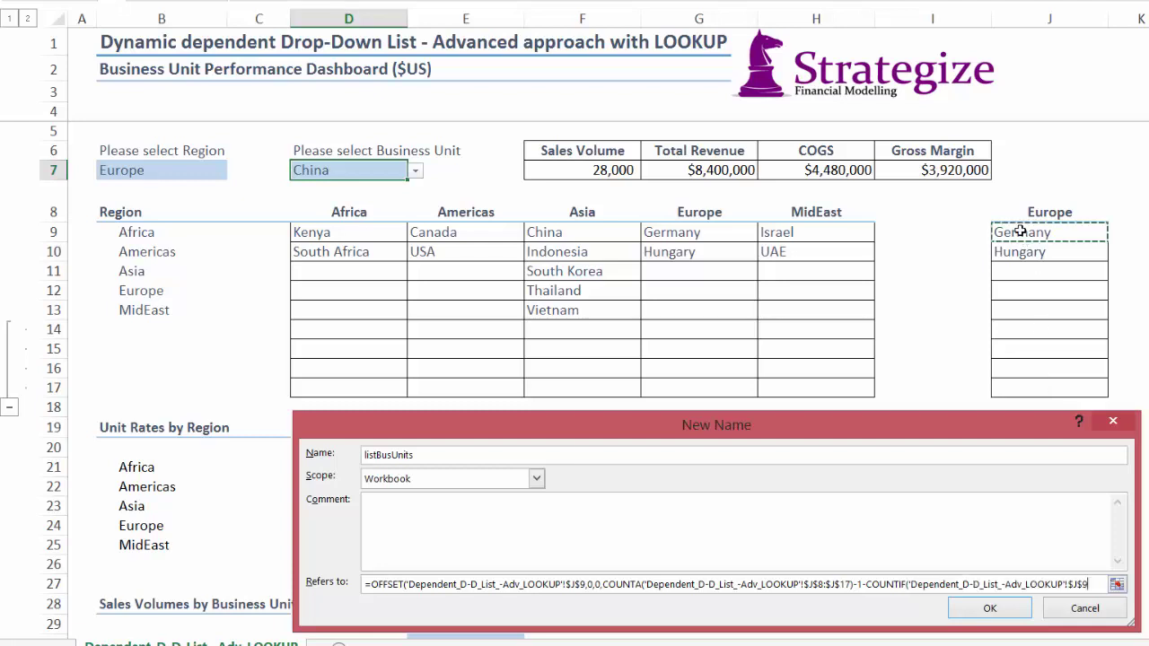
pyautogui.moveTo(1020, 233); pyautogui.dragTo(1014, 391)
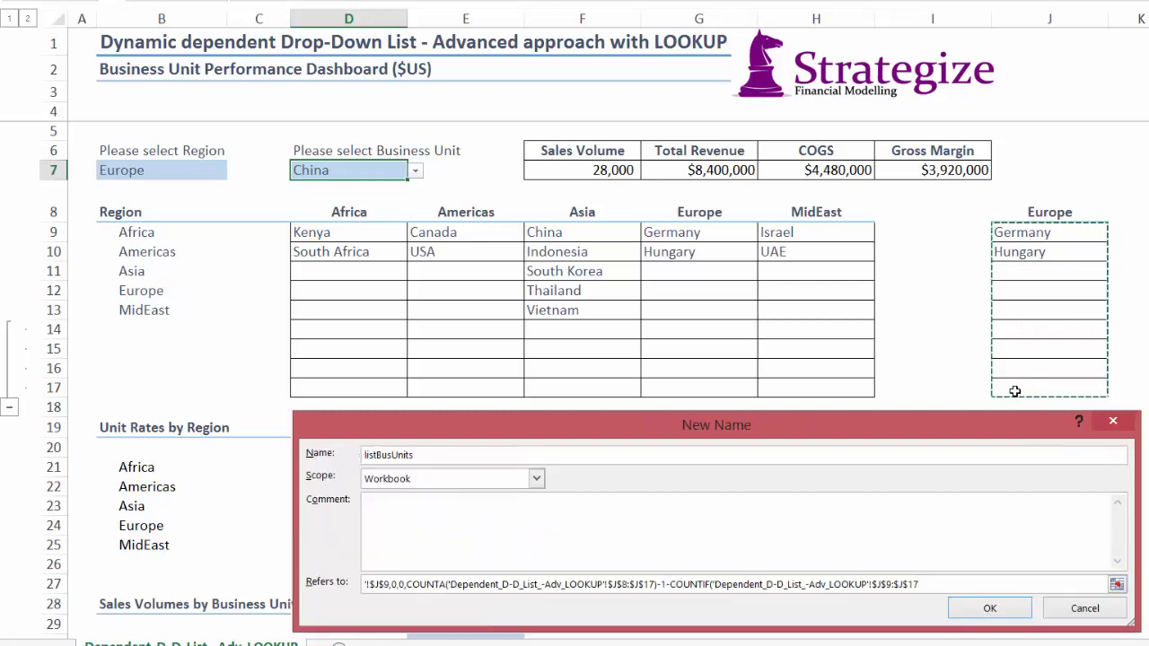
pyautogui.write(',0))')
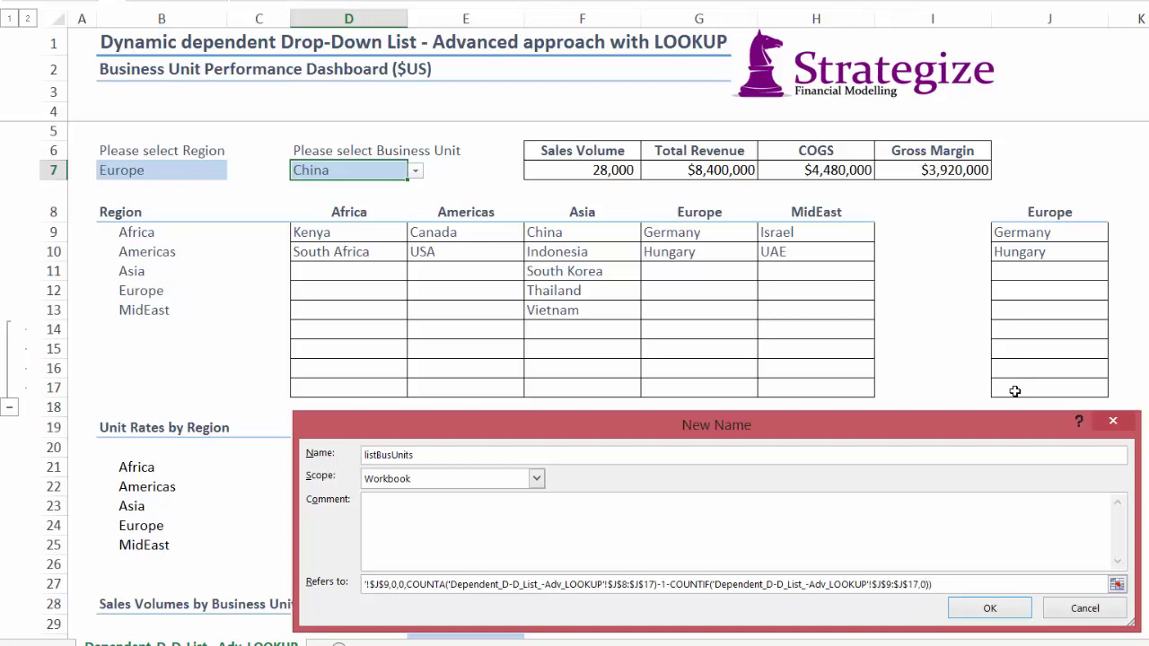
pyautogui.click(989, 607)
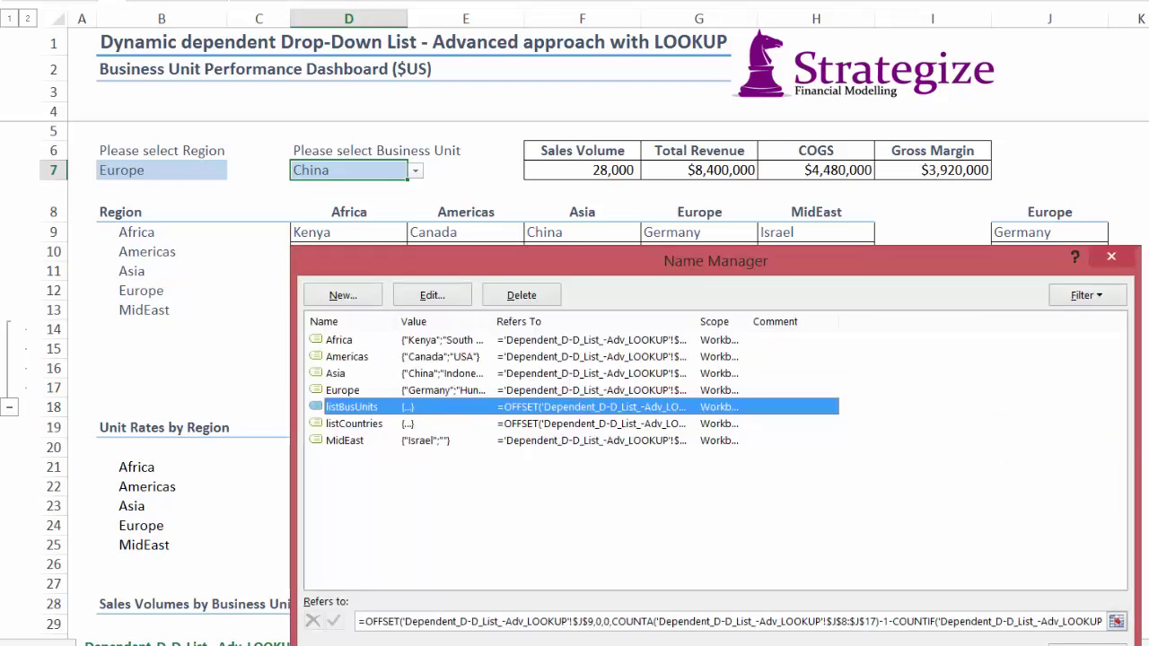
# - Close Name Manager, switch the B7 region to Asia, and select the business-unit cell D7
pyautogui.press('Escape')
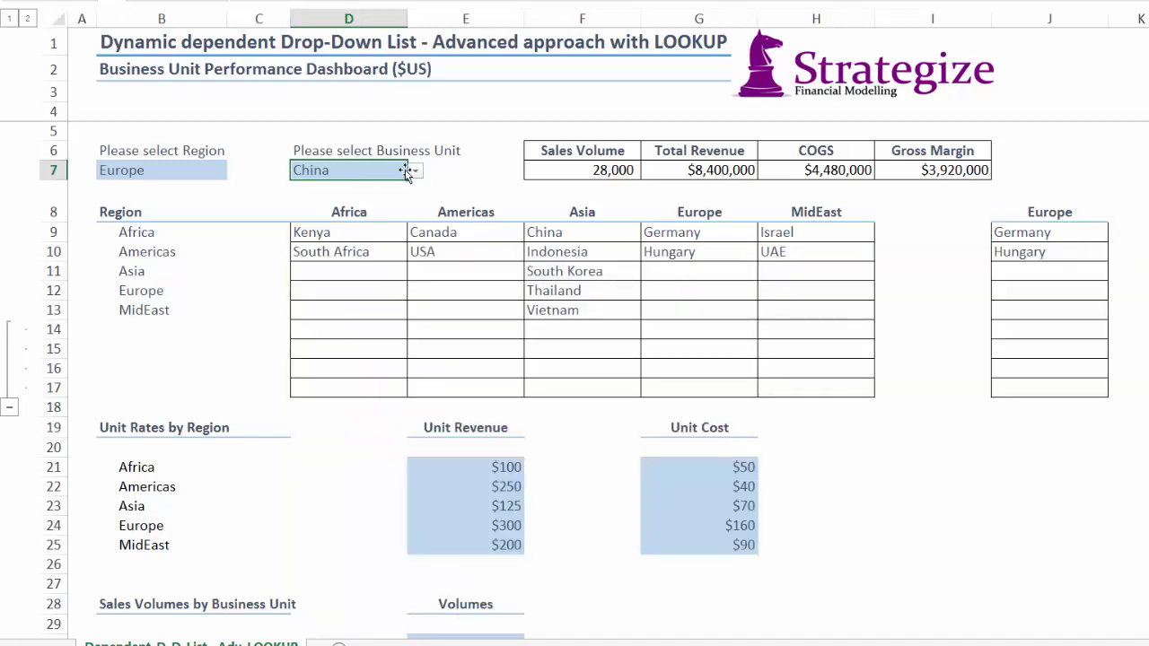
pyautogui.click(186, 170)
pyautogui.click(234, 170)
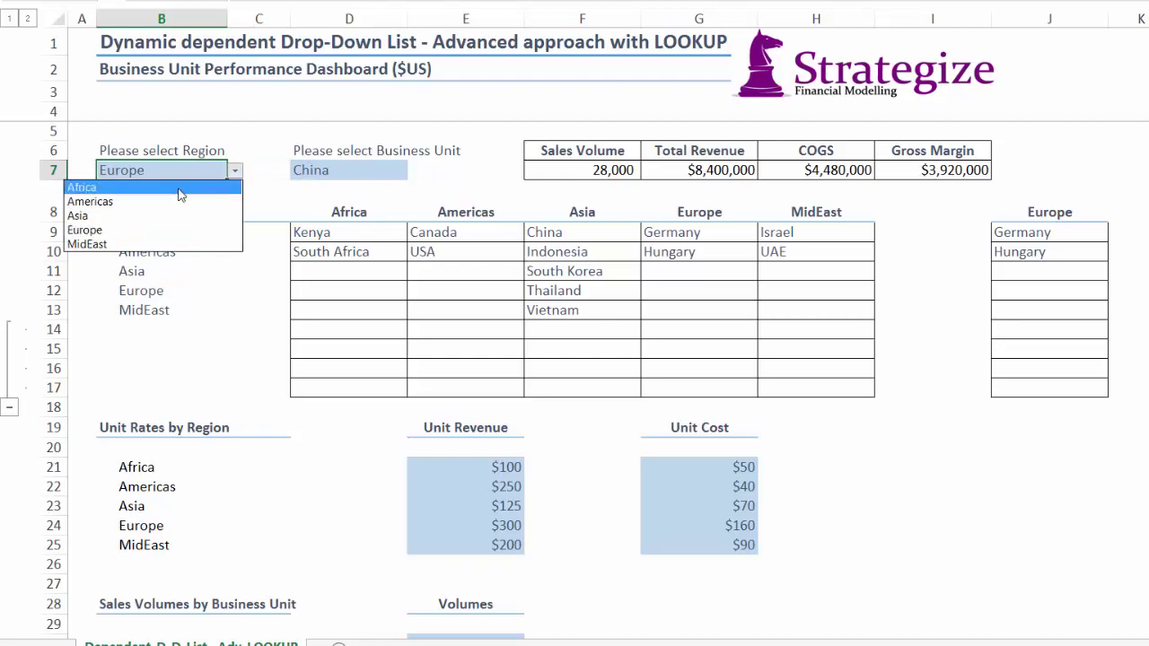
pyautogui.click(171, 216)
pyautogui.click(324, 170)
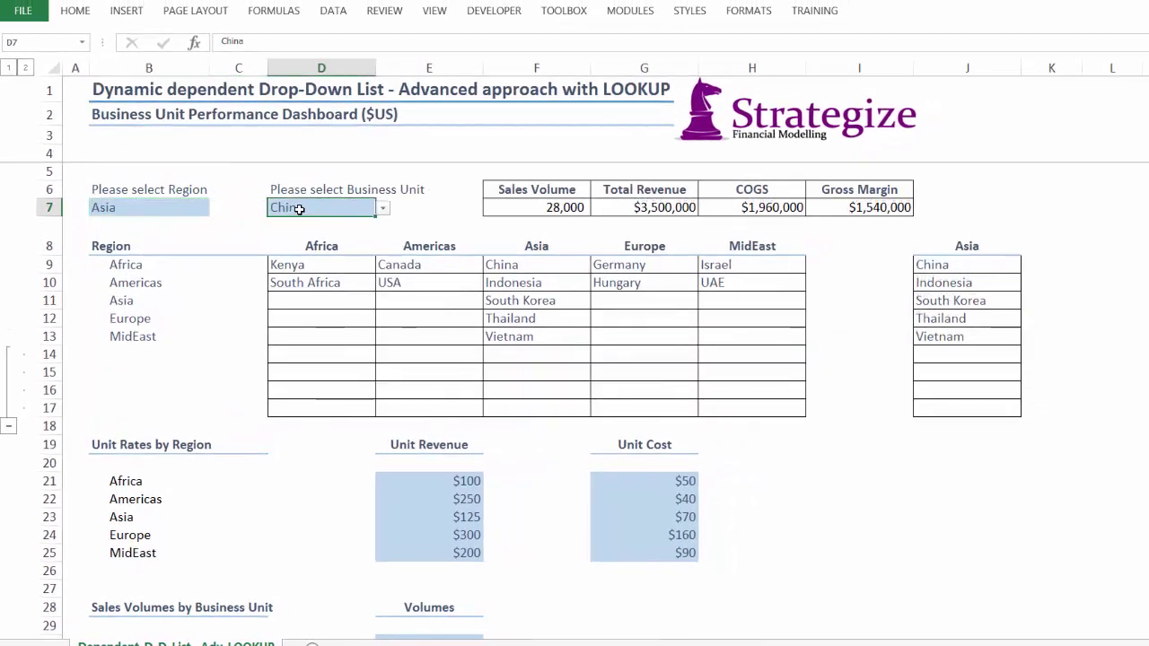
pyautogui.click(333, 11)
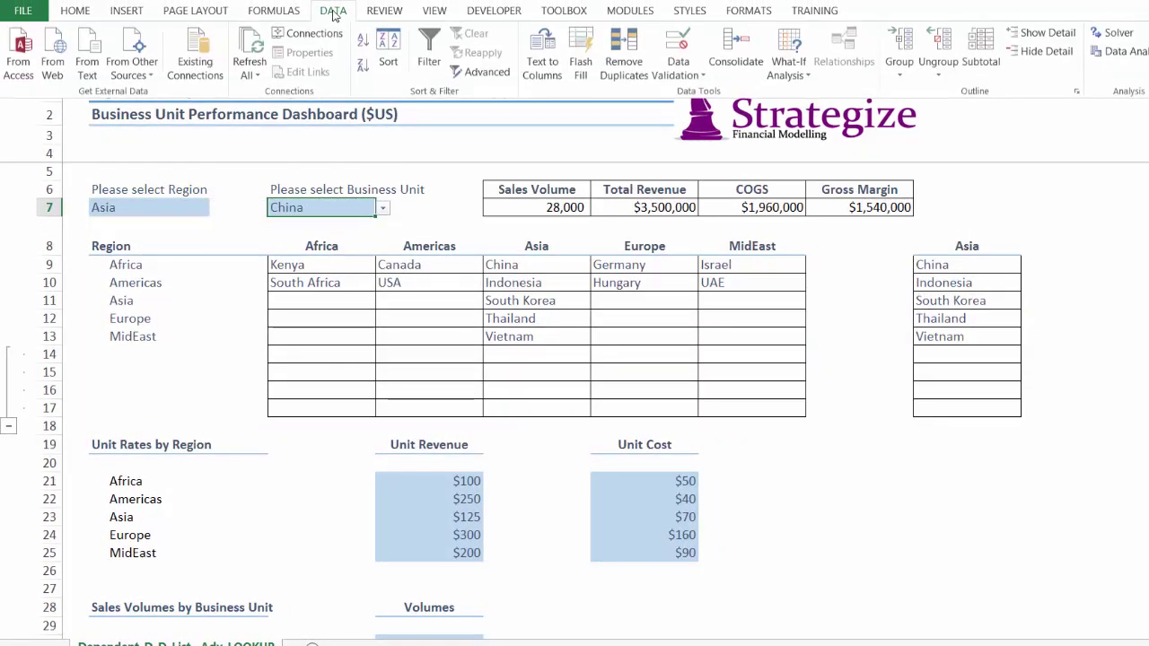
# - Replace D7's validation list source =INDIRECT($B$7) with =listBusUnits
pyautogui.click(674, 45)
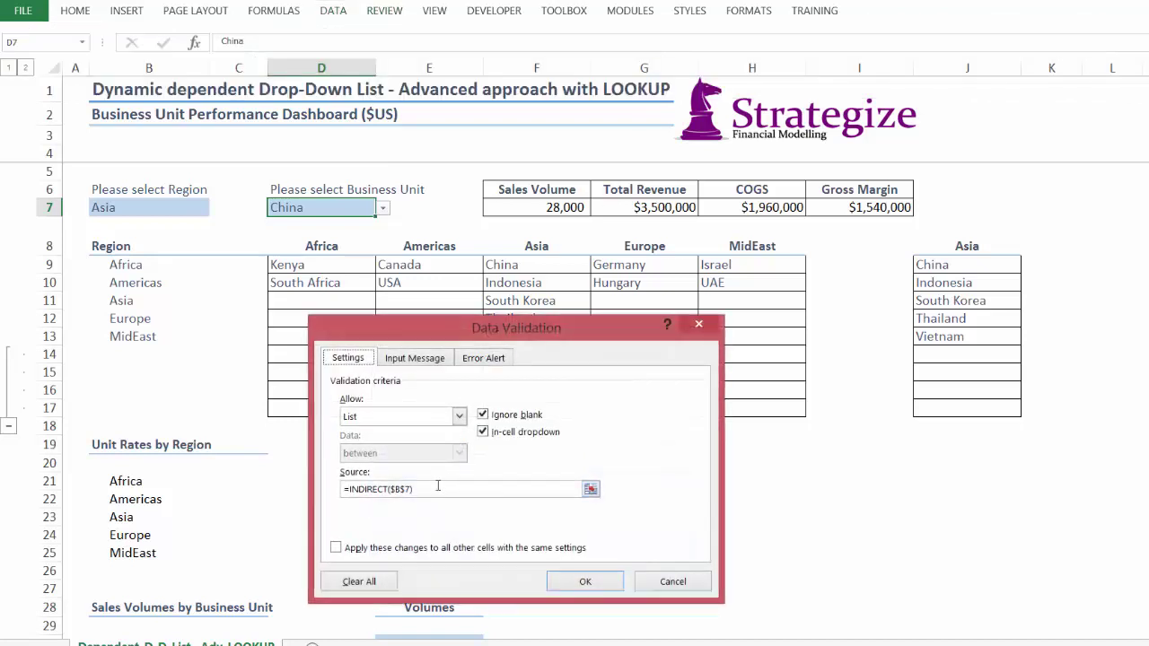
pyautogui.moveTo(437, 486); pyautogui.dragTo(351, 485)
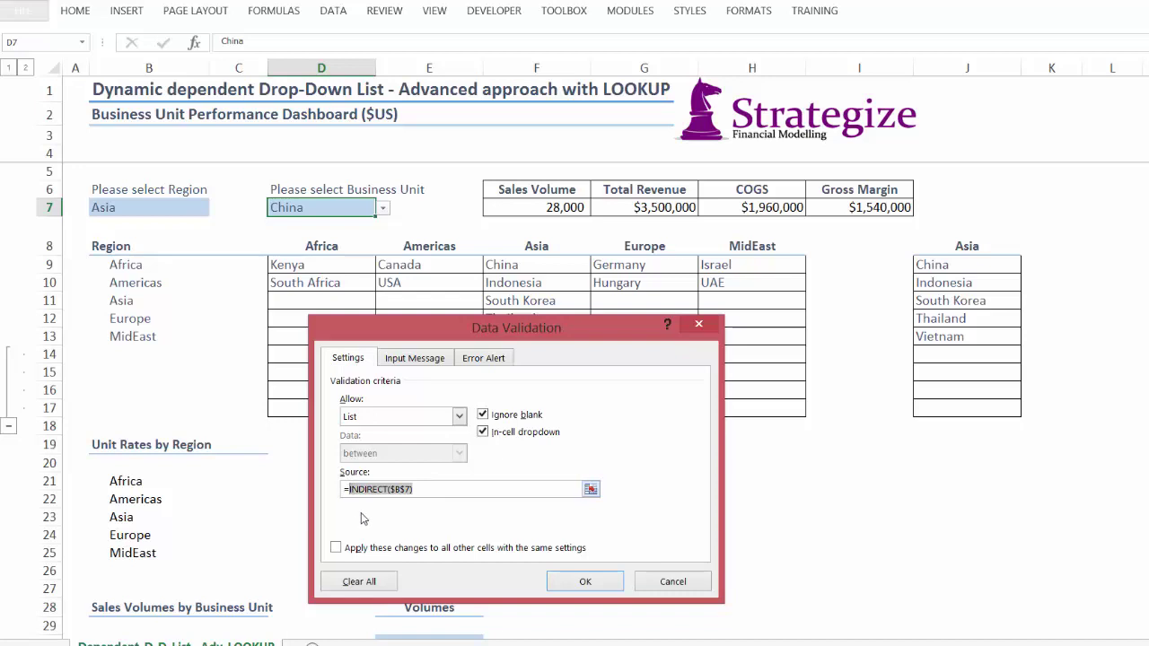
pyautogui.write('I')
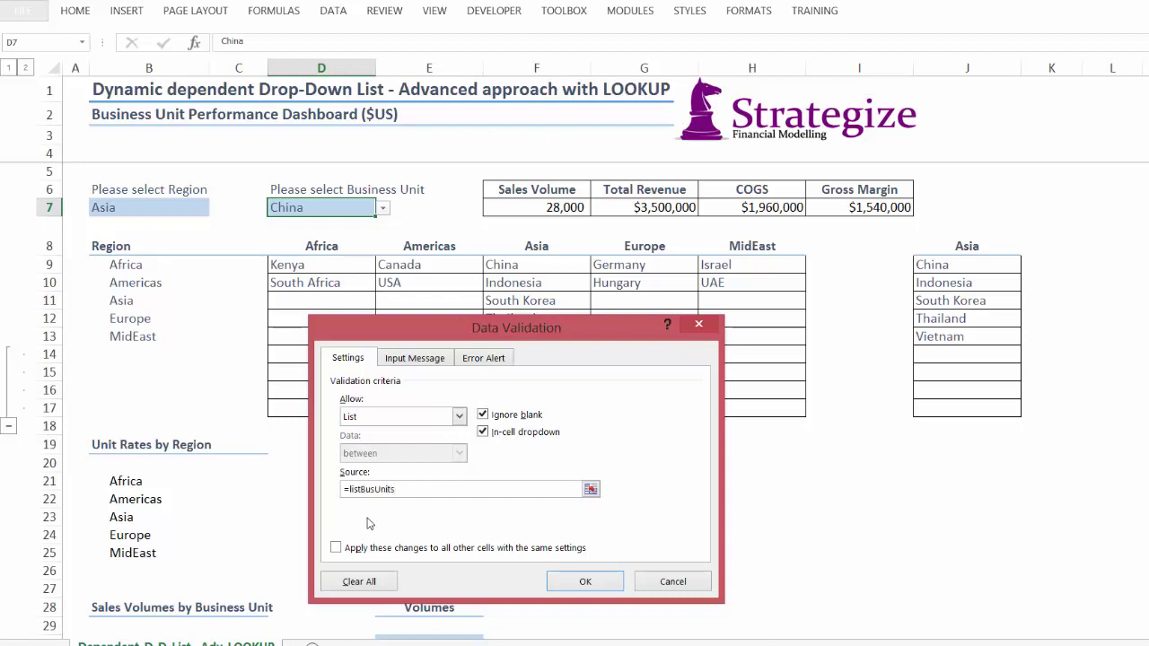
pyautogui.click(557, 584)
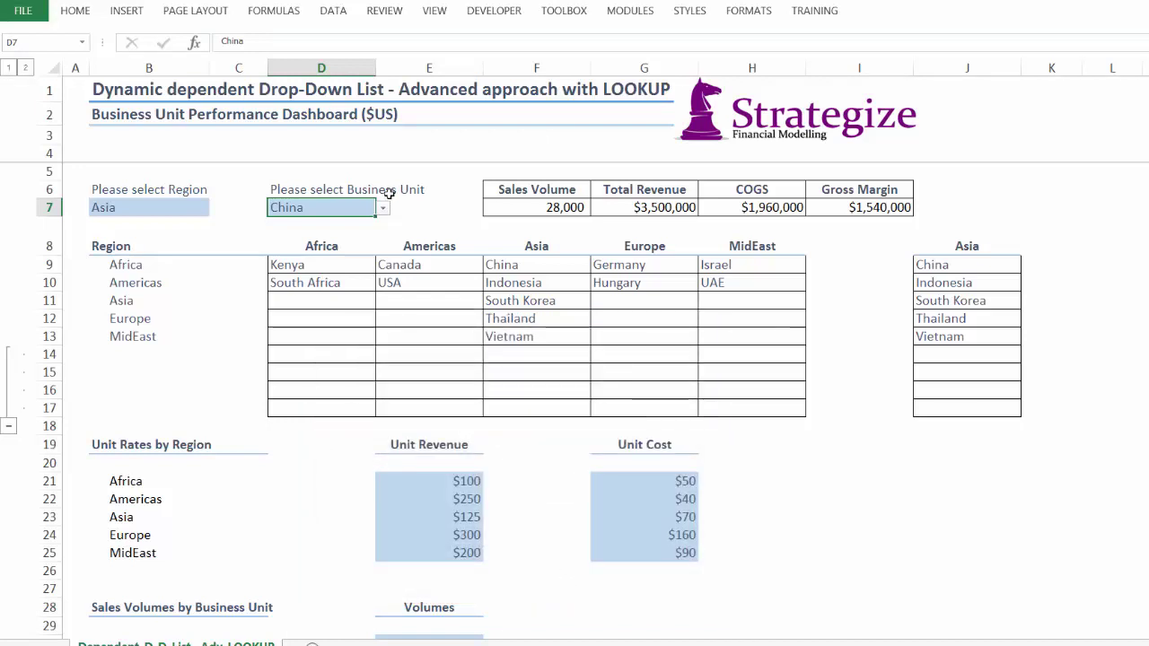
# - Check the business-unit choices, then add Tunisia as the third Africa unit in D11
pyautogui.click(382, 209)
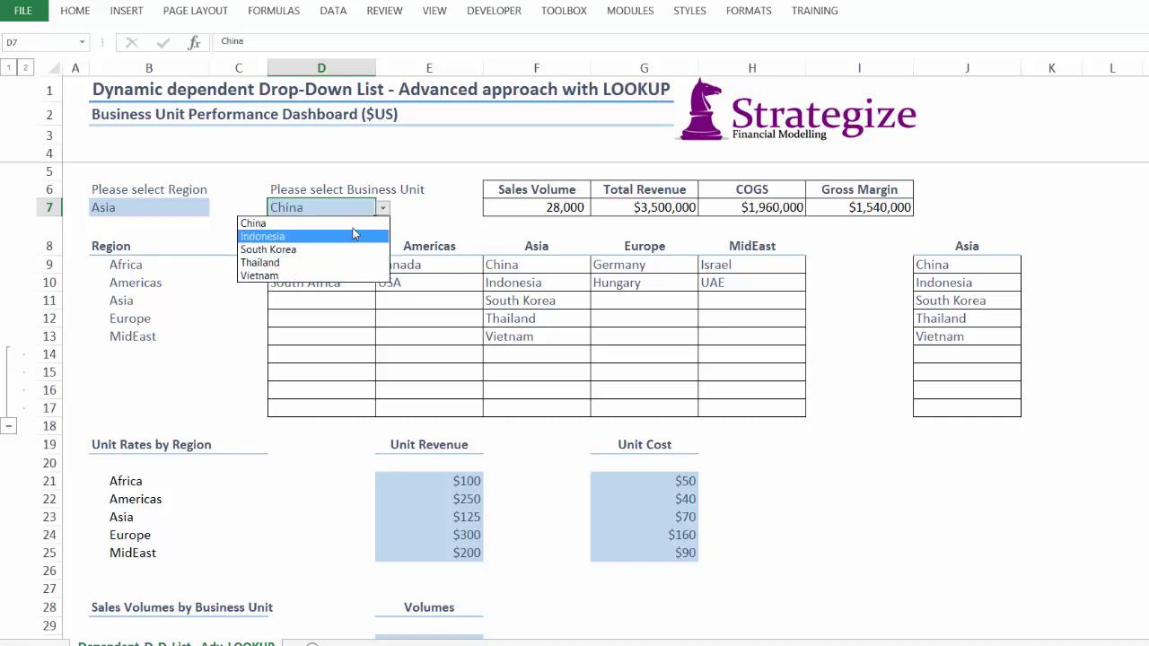
pyautogui.click(205, 217)
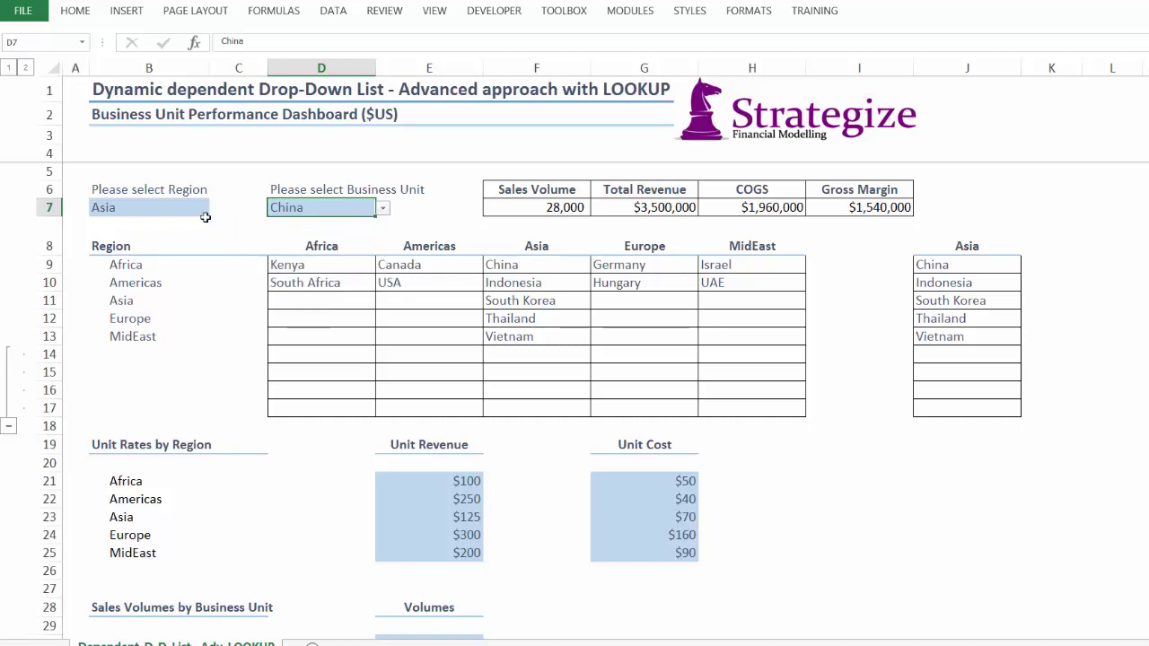
pyautogui.click(317, 301)
pyautogui.write('Tunisia')
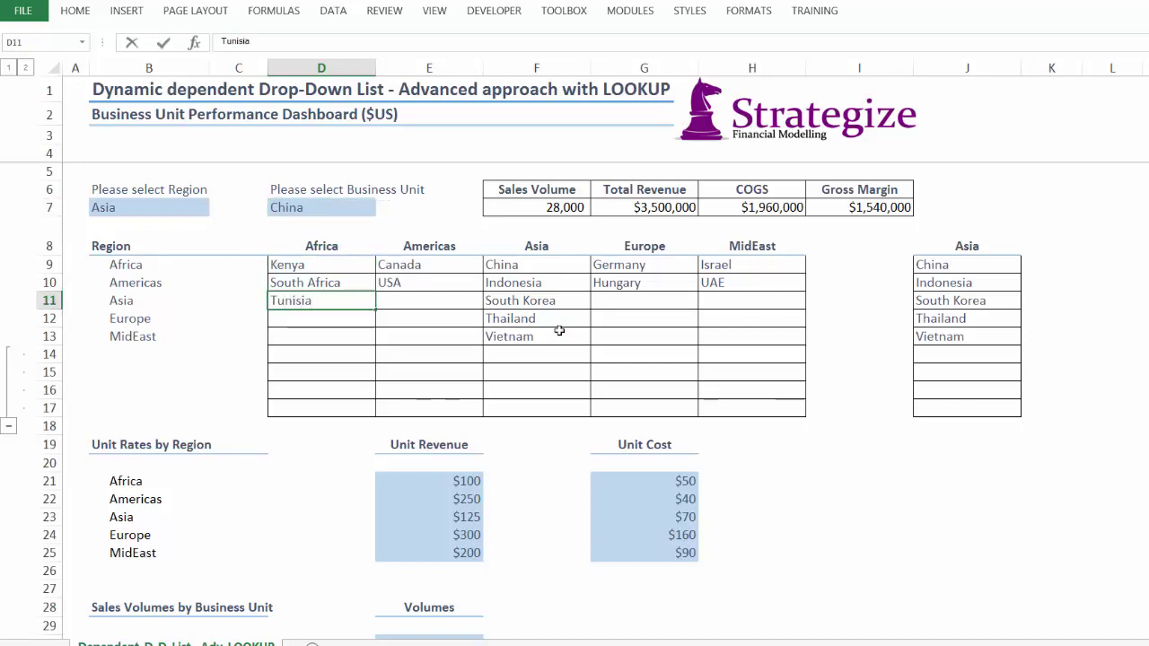
pyautogui.click(441, 302)
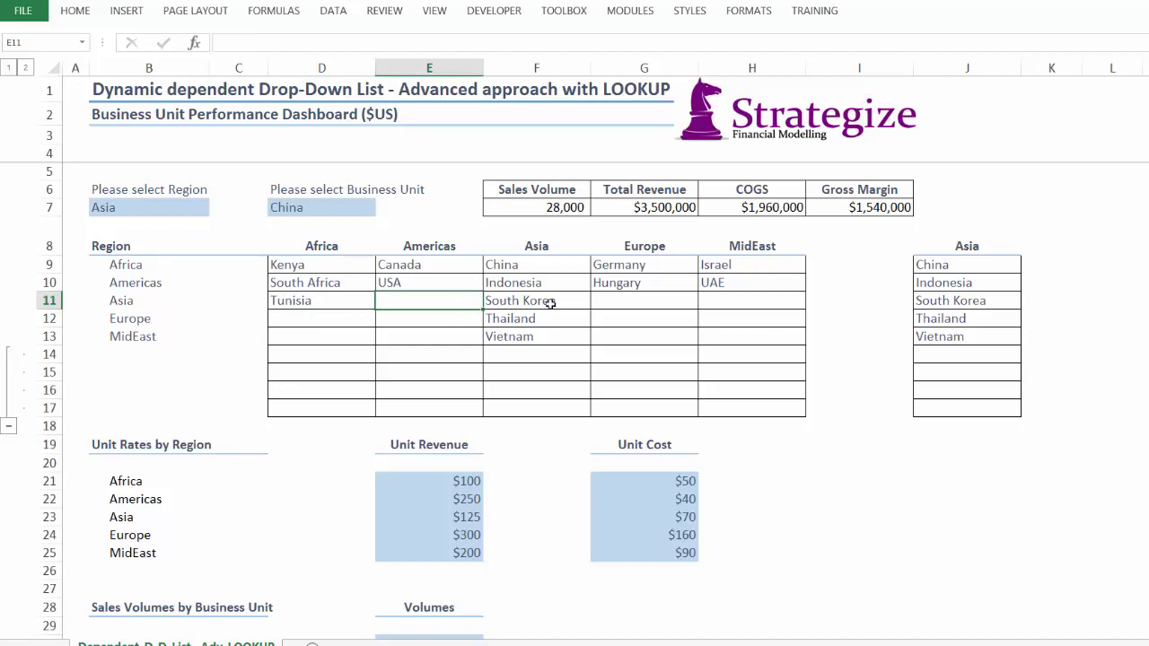
# - Add Iceland, Sweden, Switzerland and UK under Europe and delete UAE from MidEast
pyautogui.click(606, 305)
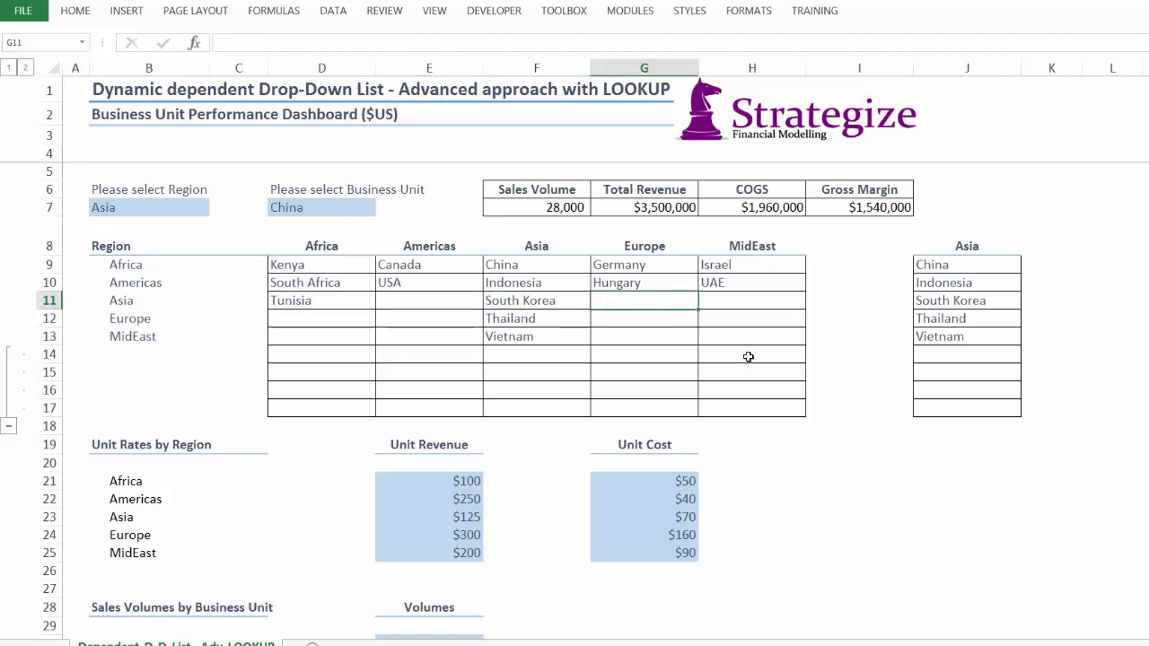
pyautogui.write('Iceland')
pyautogui.press('Return')
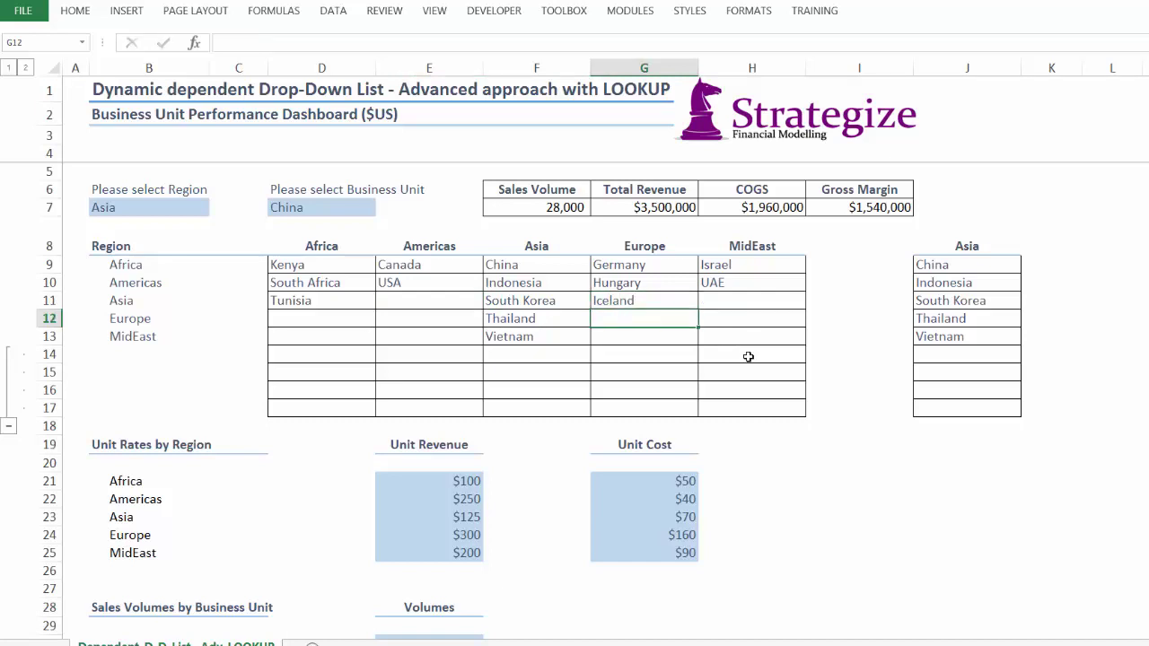
pyautogui.write('Sweden')
pyautogui.press('Return')
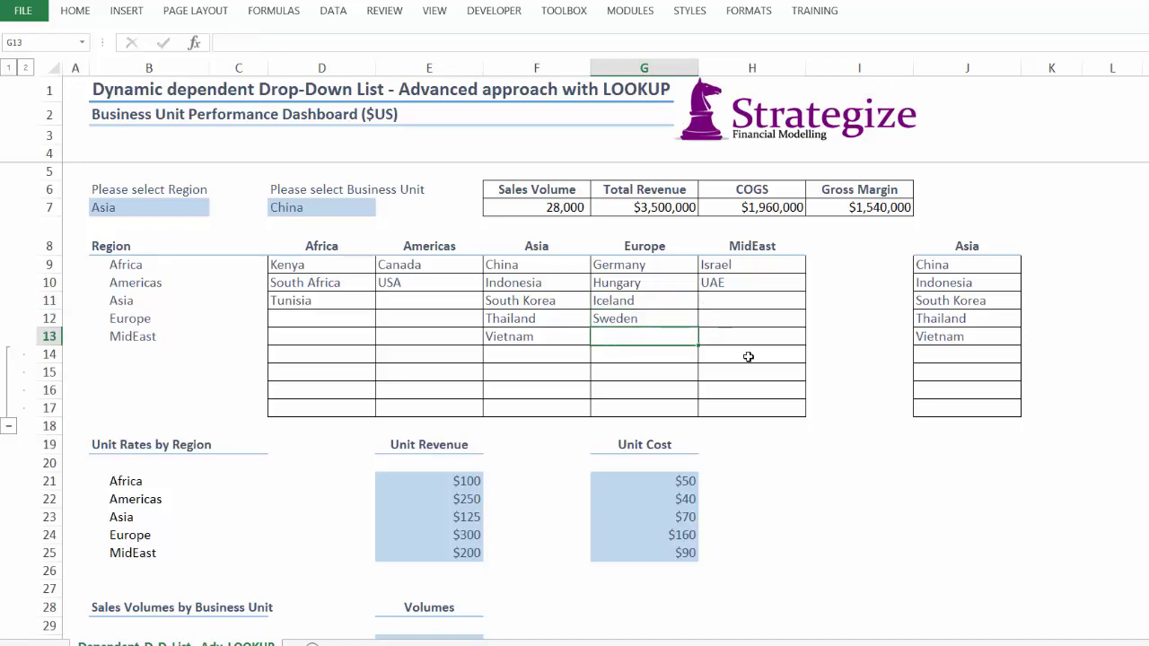
pyautogui.write('Switzerland')
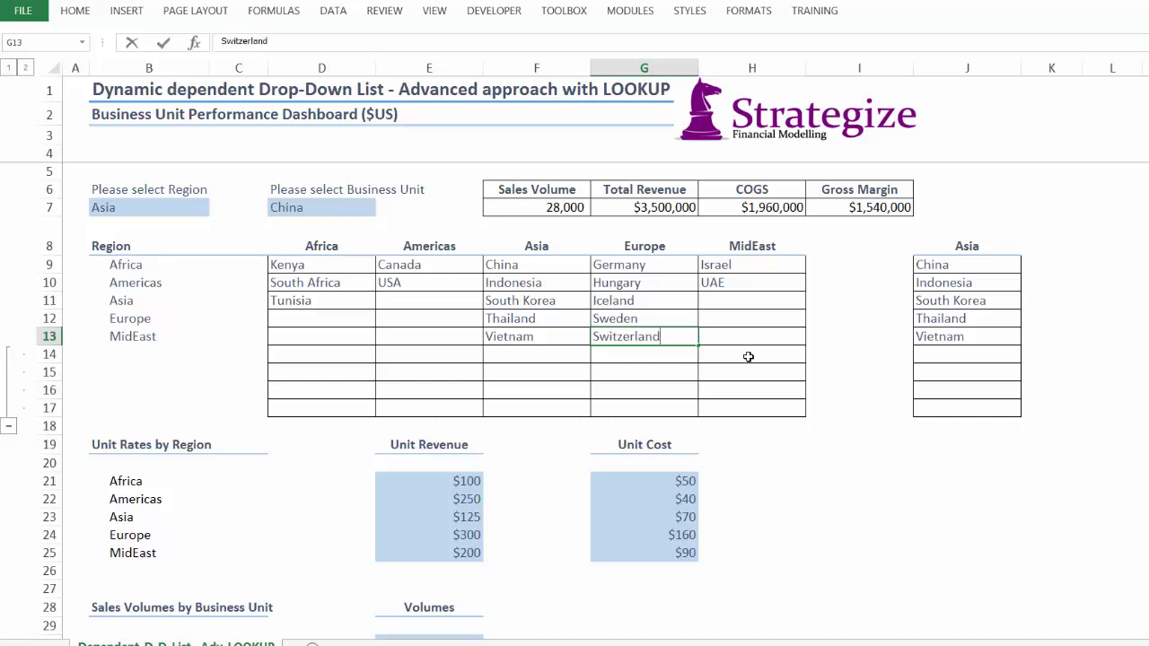
pyautogui.press('Return')
pyautogui.write('UK')
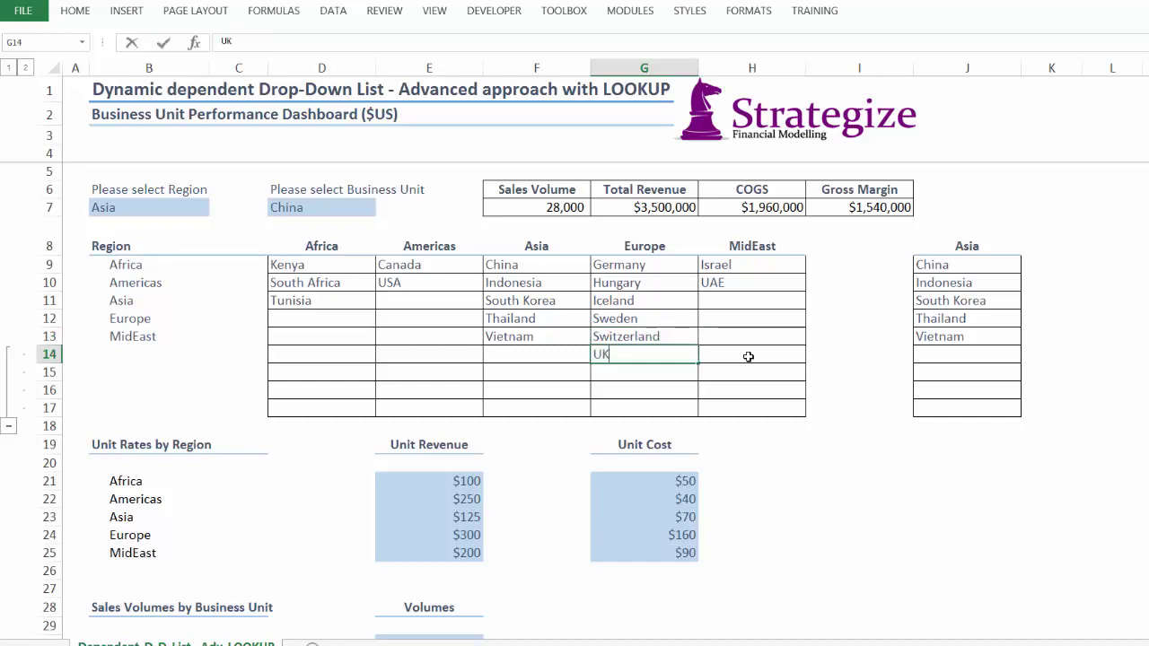
pyautogui.press('Return')
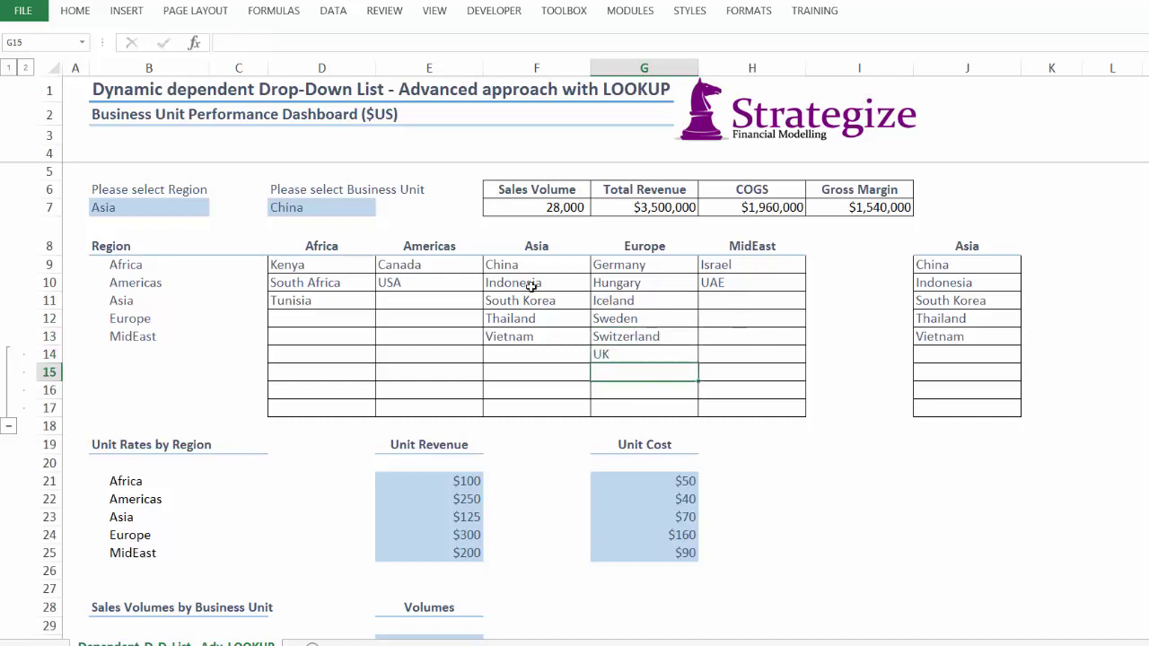
pyautogui.click(725, 281)
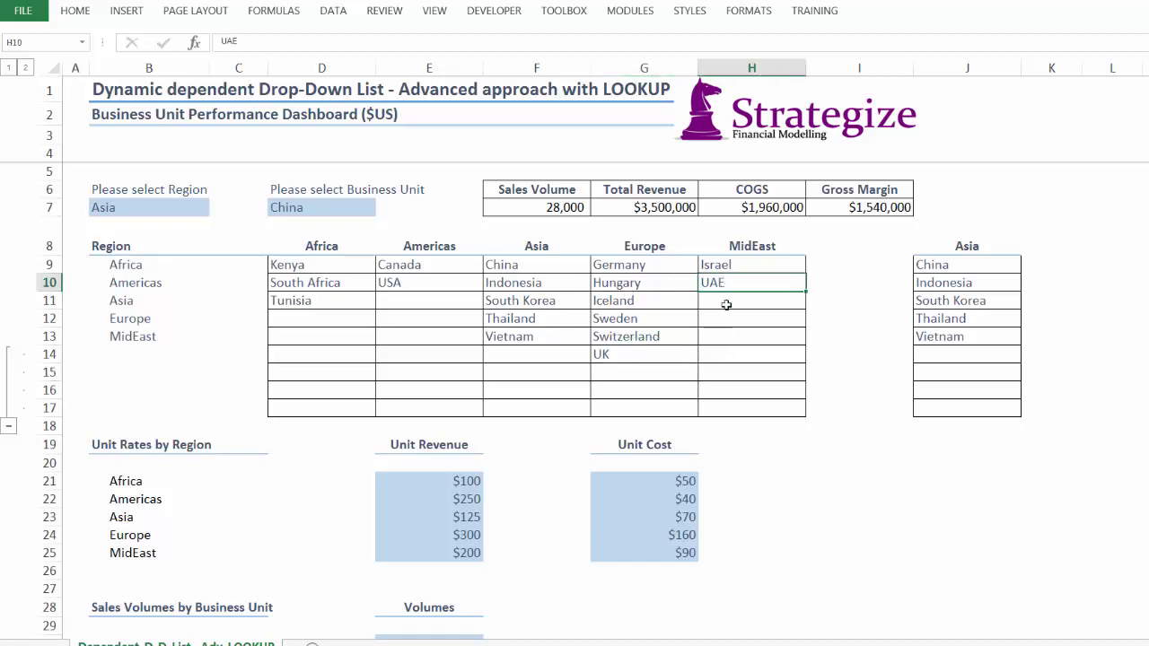
pyautogui.press('Delete')
# - Switch the region to Africa and check which business units it offers
pyautogui.click(200, 210)
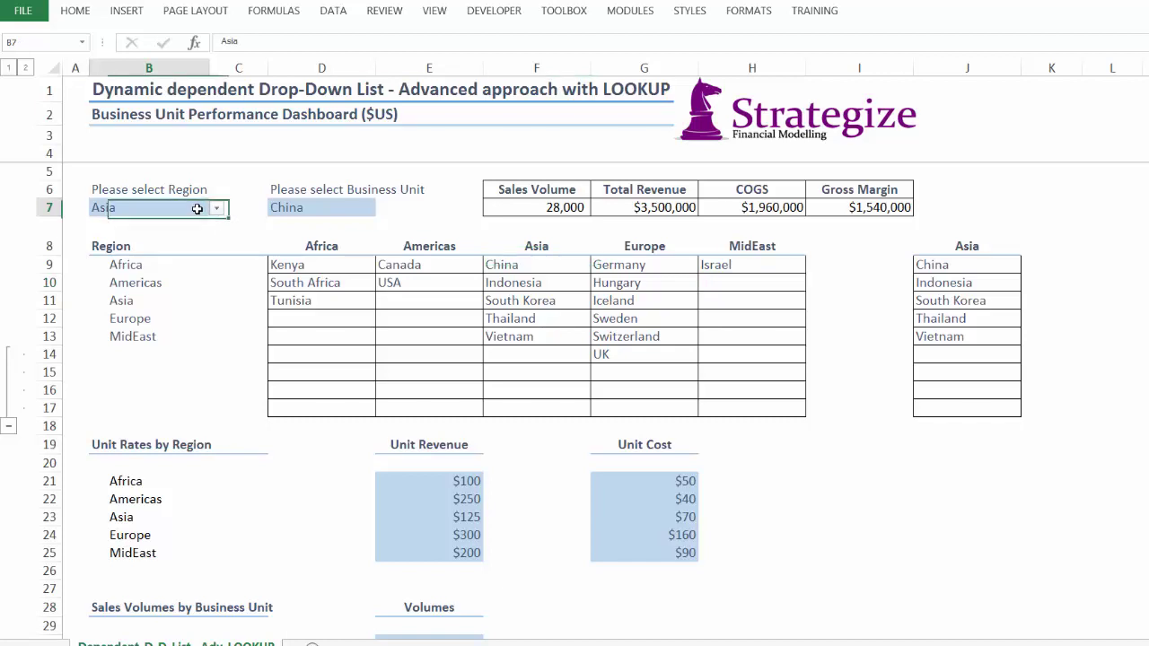
pyautogui.click(216, 208)
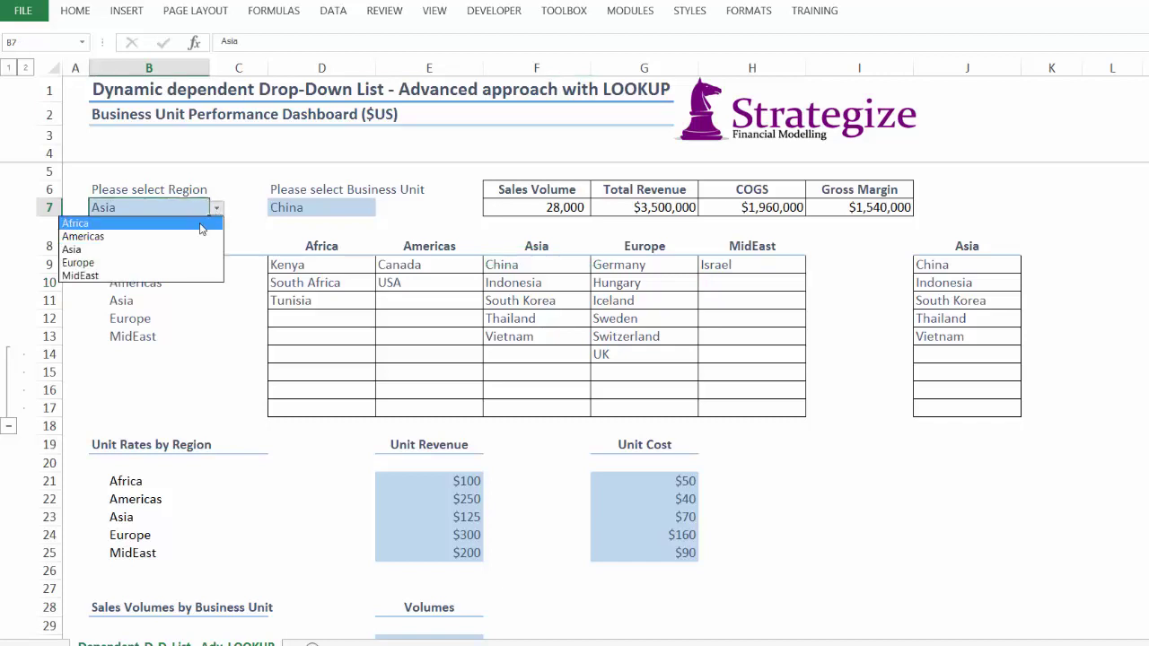
pyautogui.click(201, 224)
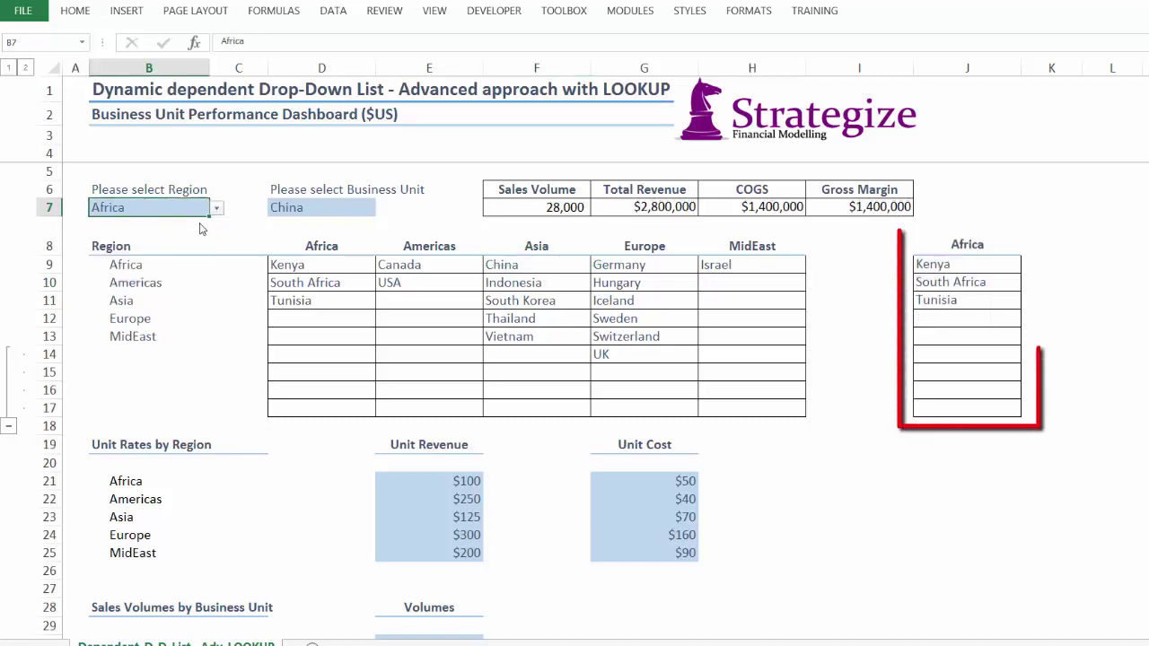
pyautogui.click(297, 208)
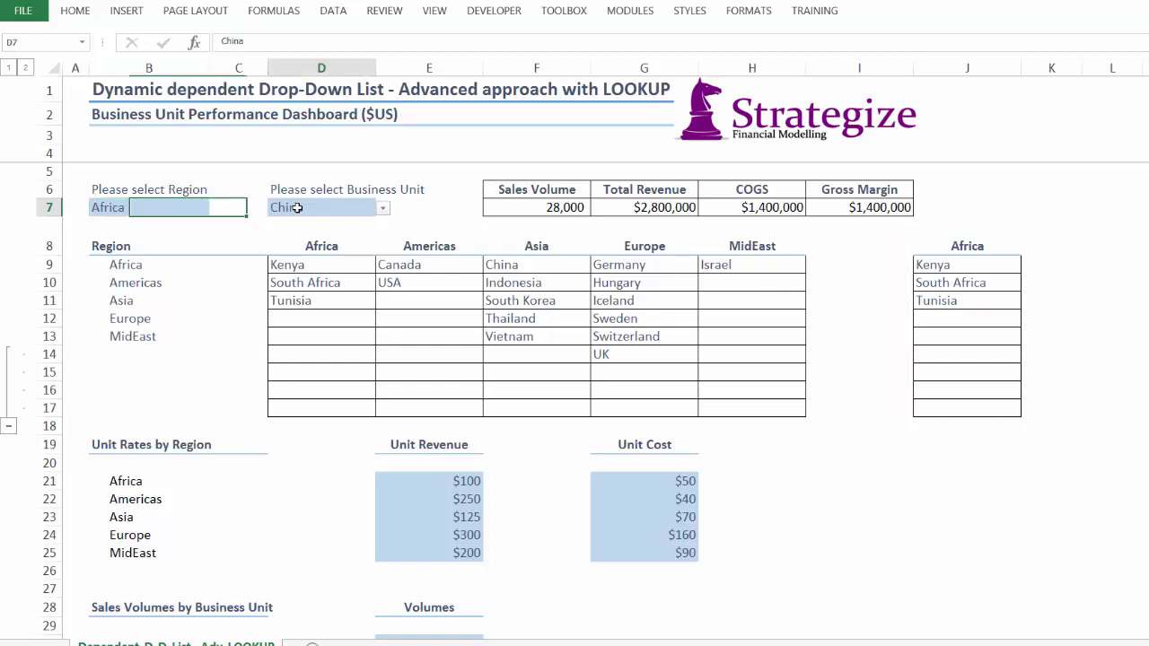
pyautogui.click(383, 208)
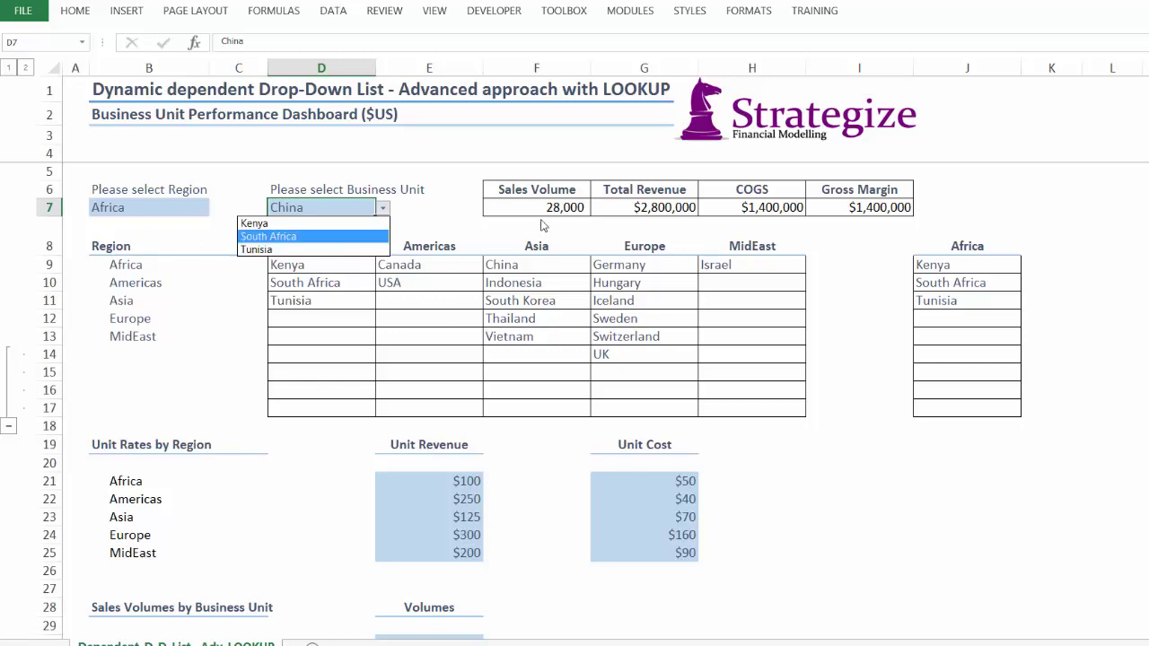
pyautogui.click(193, 235)
# - Switch the region to Americas and check its business-unit choices
pyautogui.click(188, 208)
pyautogui.click(220, 212)
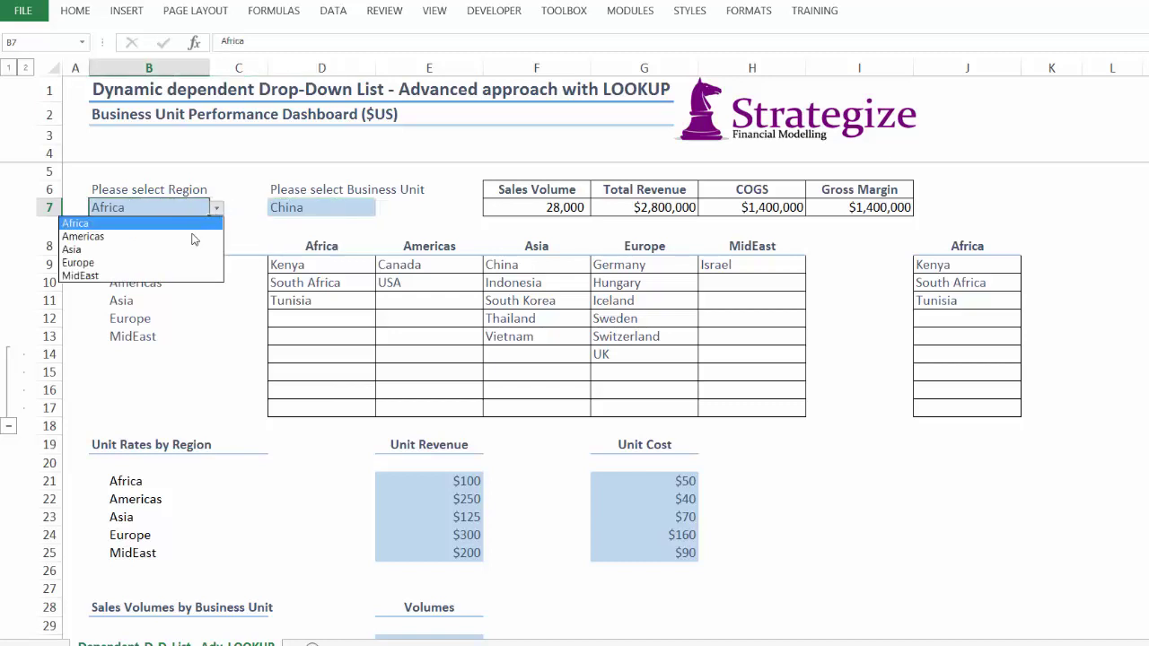
pyautogui.click(181, 230)
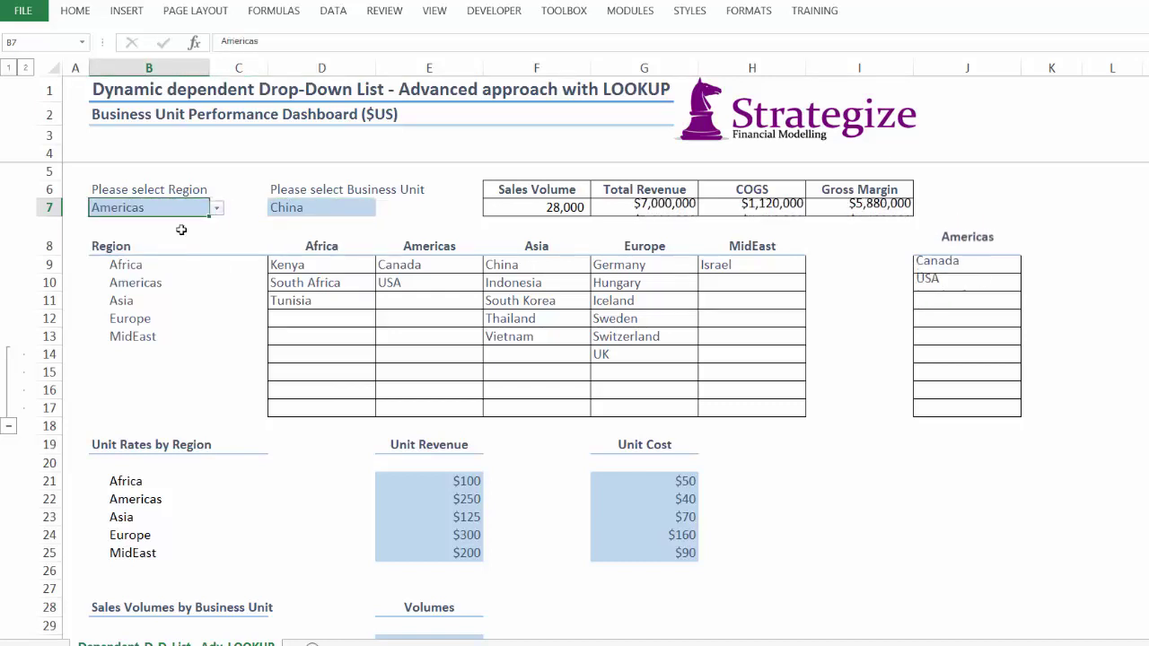
pyautogui.click(298, 212)
pyautogui.click(384, 211)
pyautogui.click(384, 210)
# - Set the region in B7 to Europe and select the business-unit cell
pyautogui.click(191, 203)
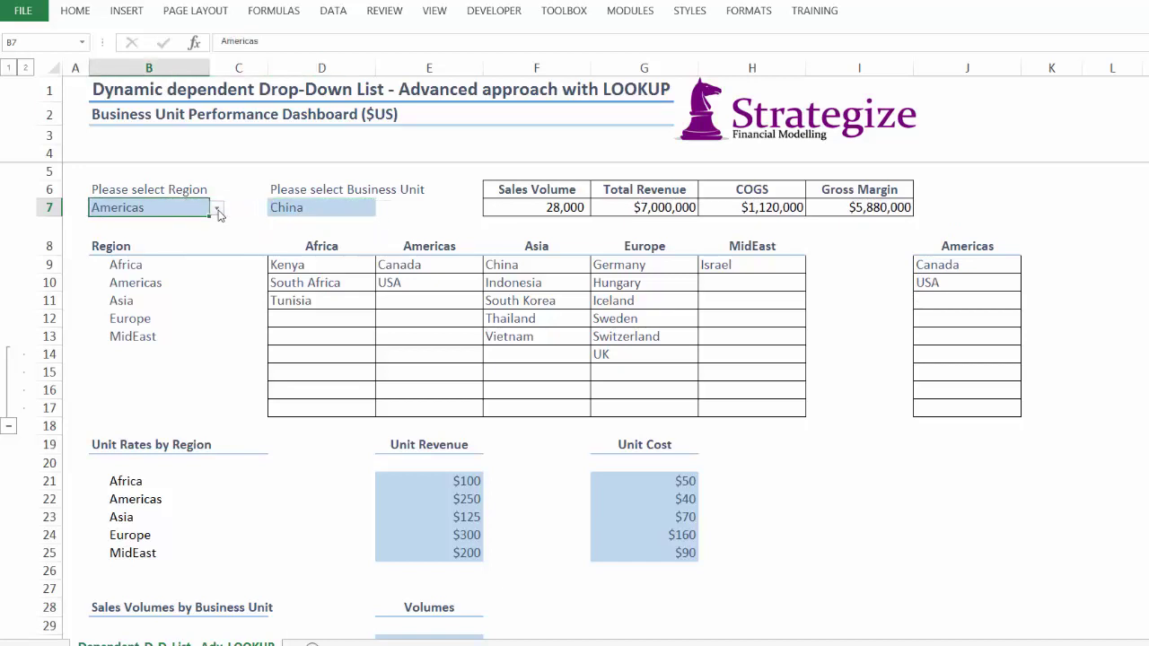
pyautogui.click(218, 211)
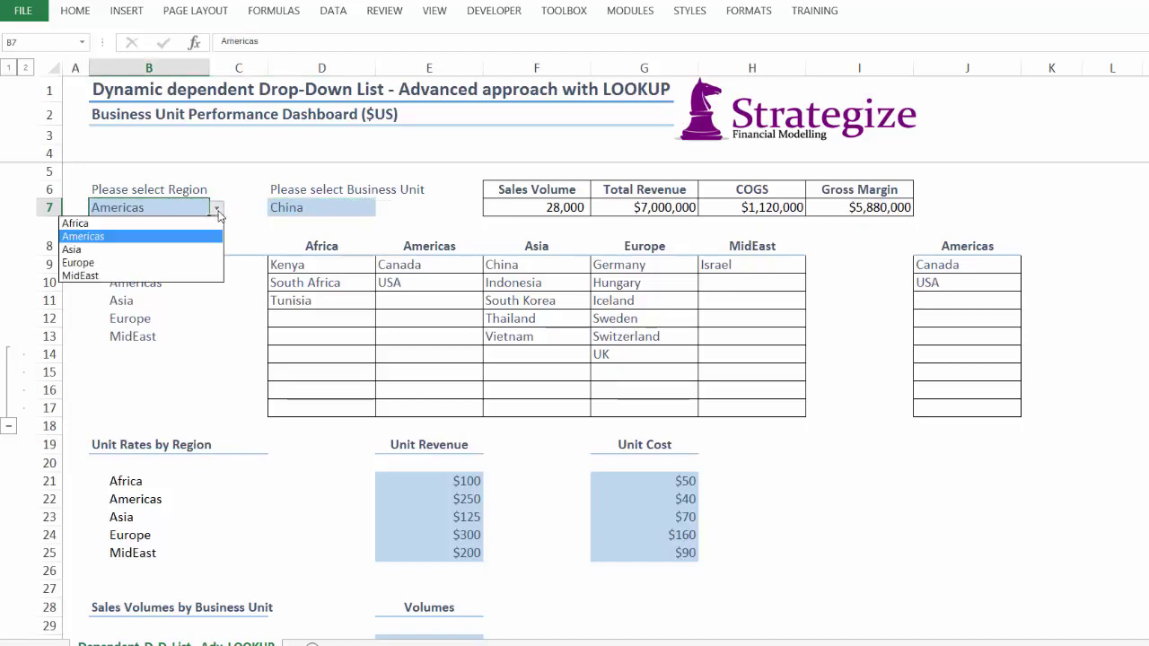
pyautogui.click(205, 262)
pyautogui.click(343, 213)
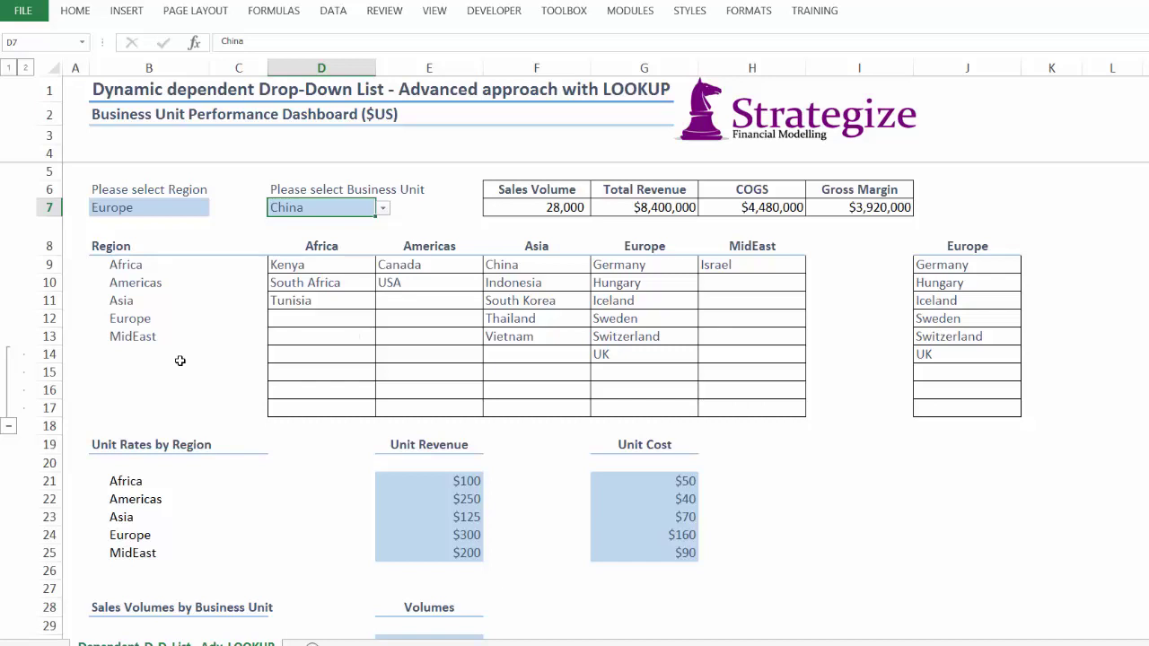
# - Collapse the empty rows 15–17 and confirm D7 lists Europe's units
pyautogui.click(46, 354)
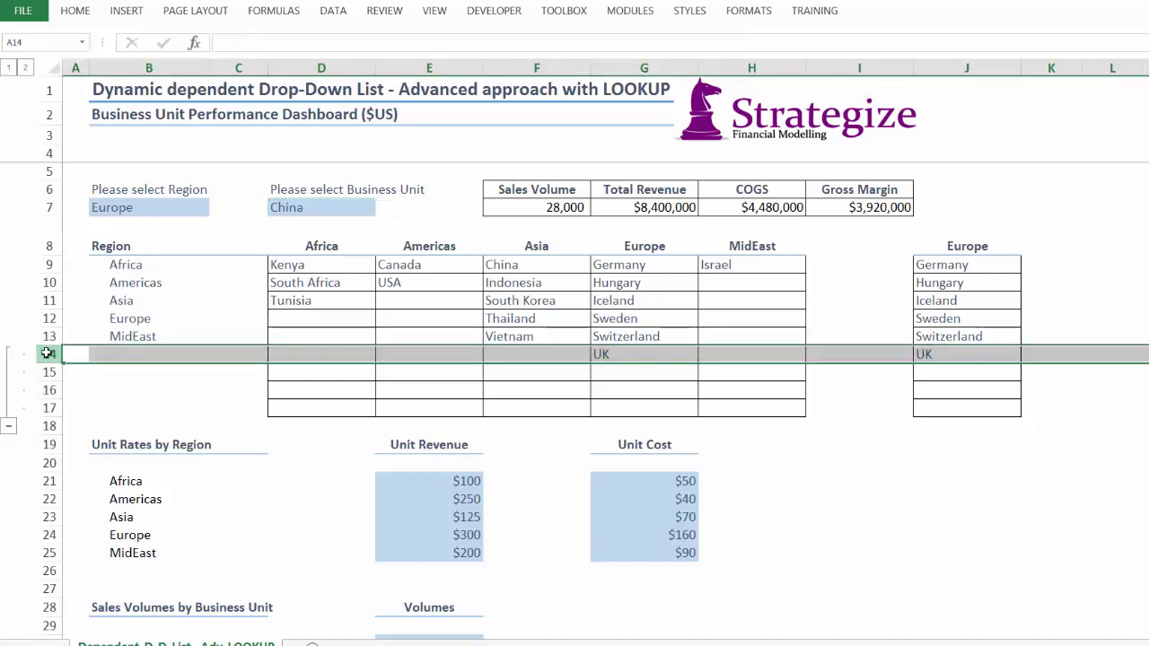
pyautogui.click(8, 425)
pyautogui.click(173, 304)
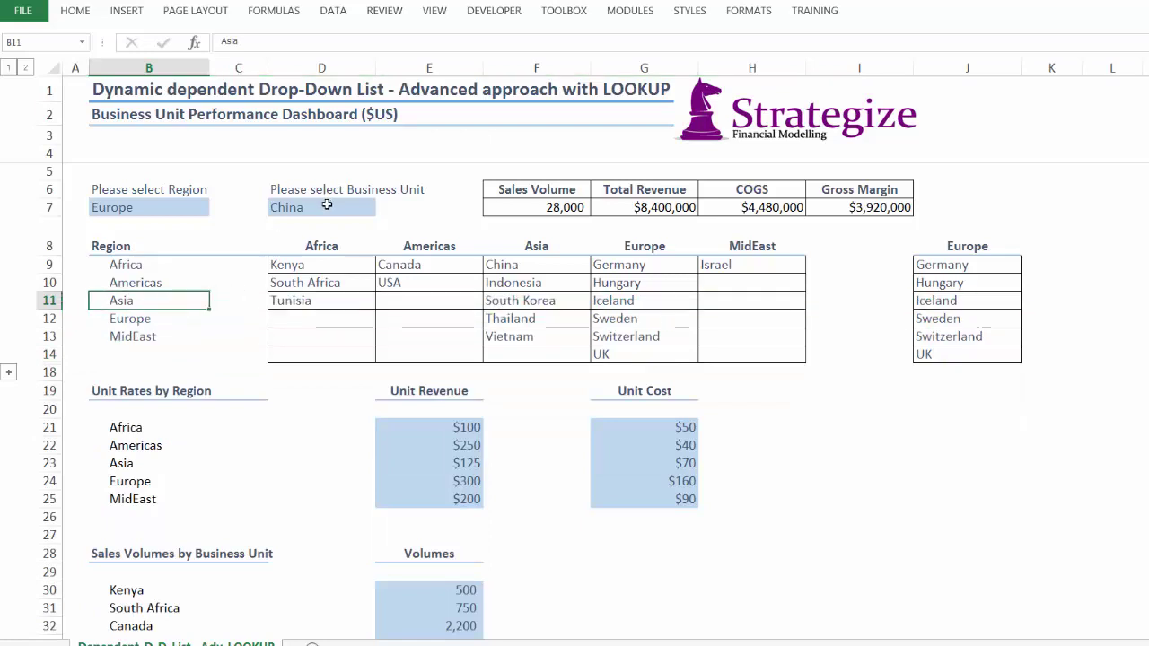
pyautogui.click(328, 205)
pyautogui.click(384, 212)
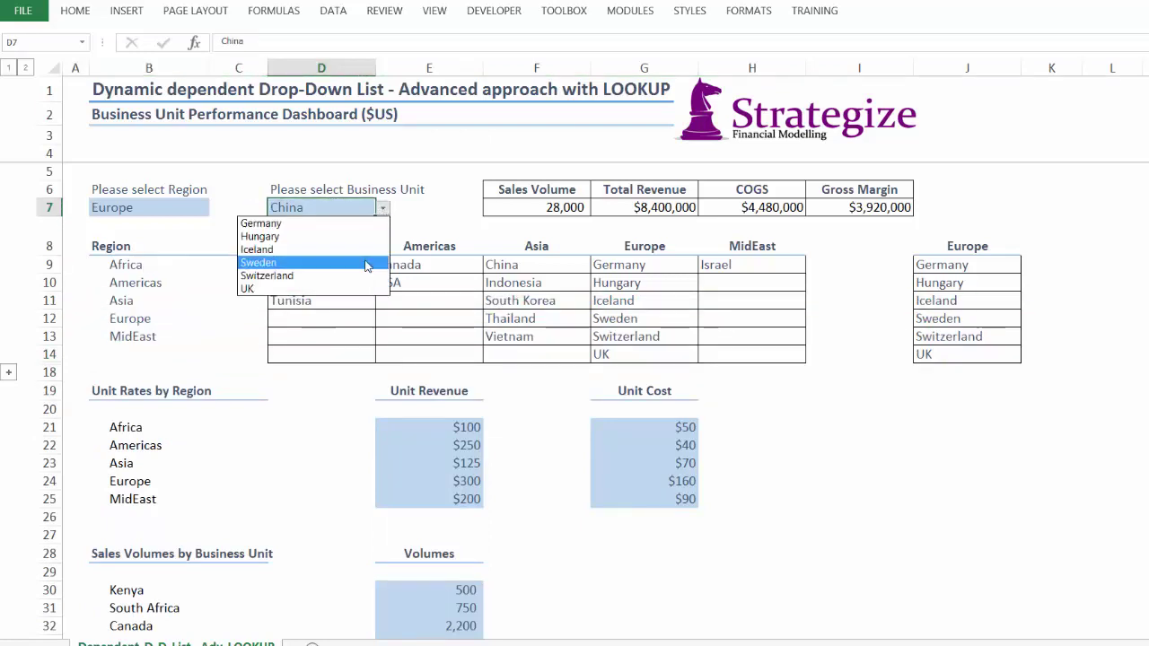
pyautogui.click(178, 215)
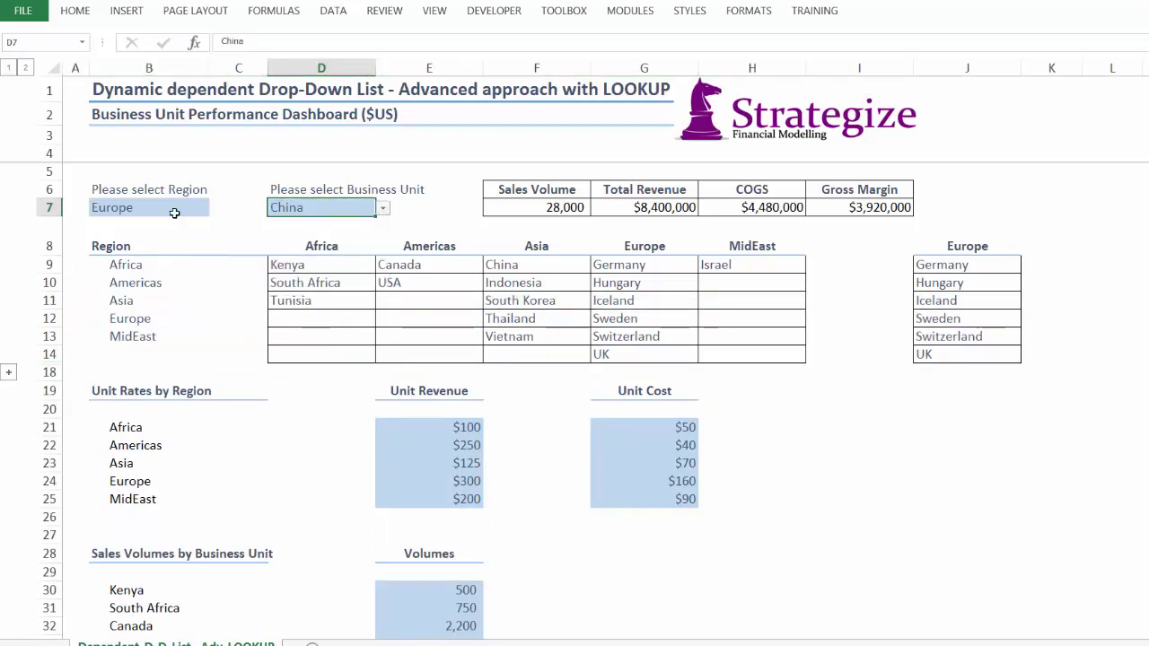